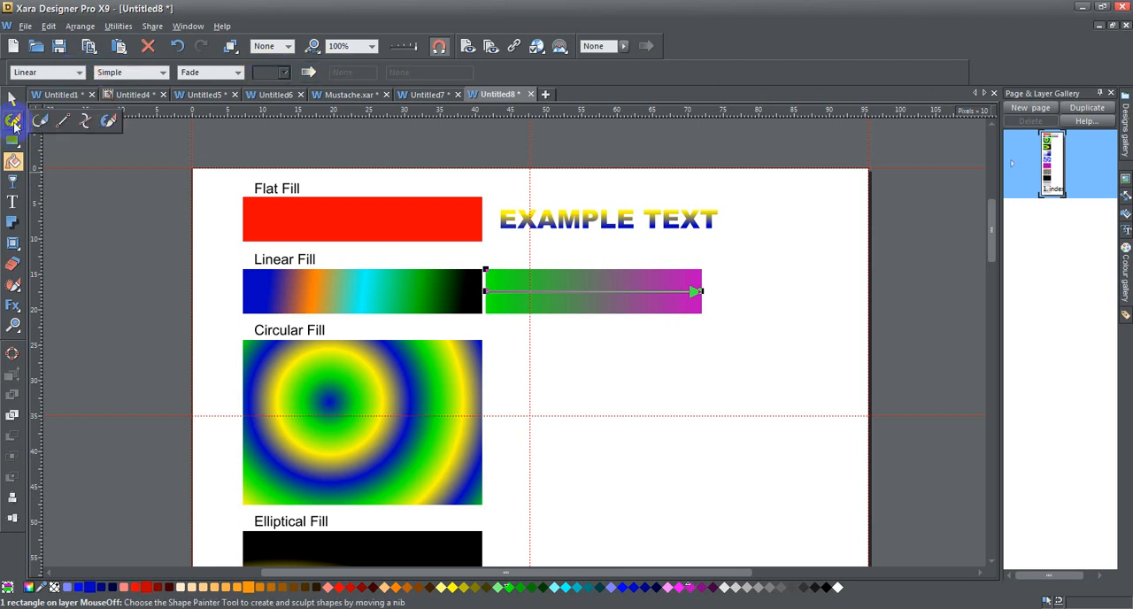
Activate the Fill tool and examine the available fill types and fill effects without changing them
left_click(16, 103)
left_click(13, 161)
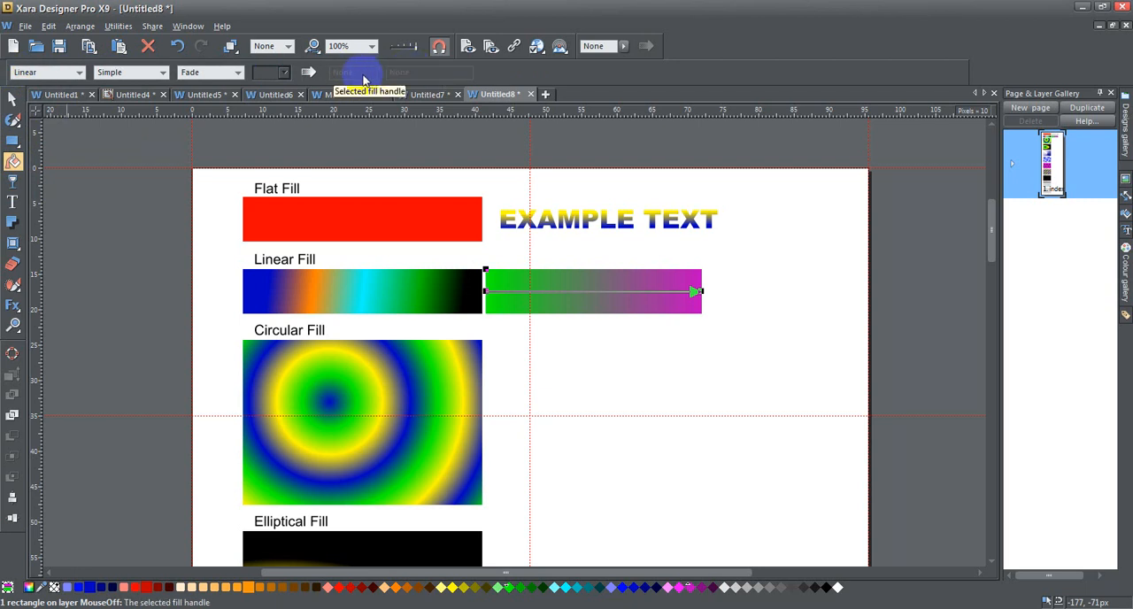
left_click(80, 73)
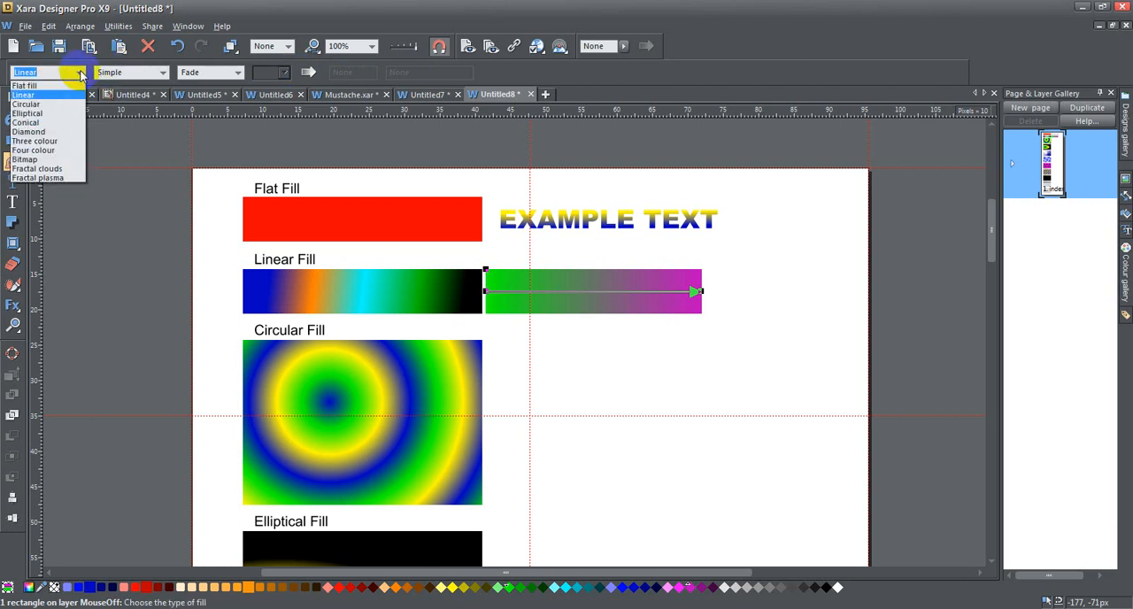
left_click(139, 75)
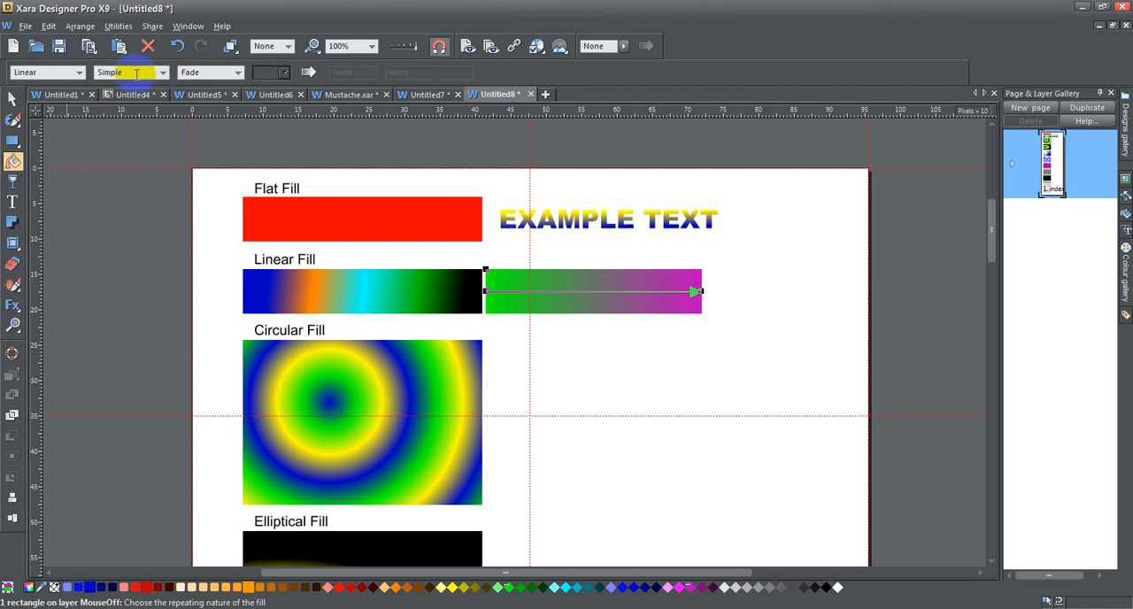
left_click(238, 73)
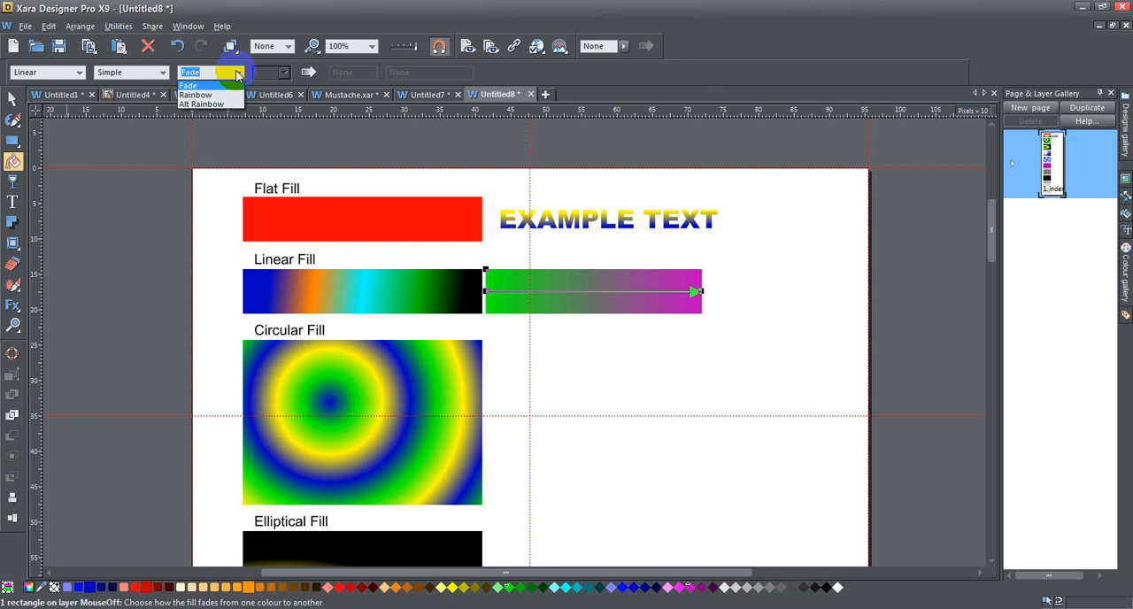
left_click(237, 74)
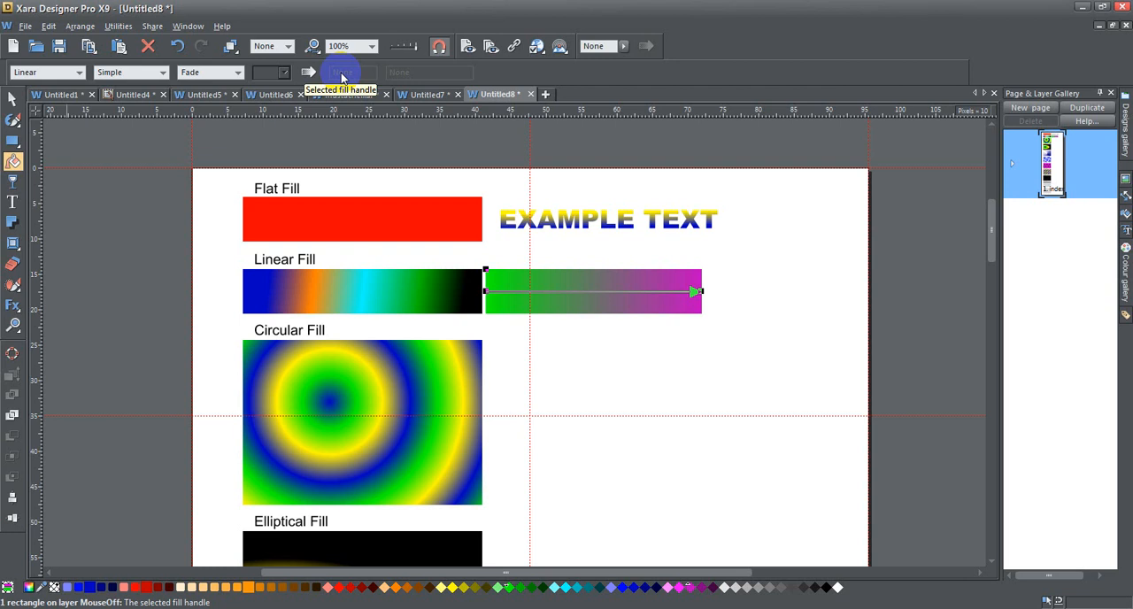
Select the end and start fill handles of the green-to-magenta rectangle in turn to inspect them
left_click(700, 292)
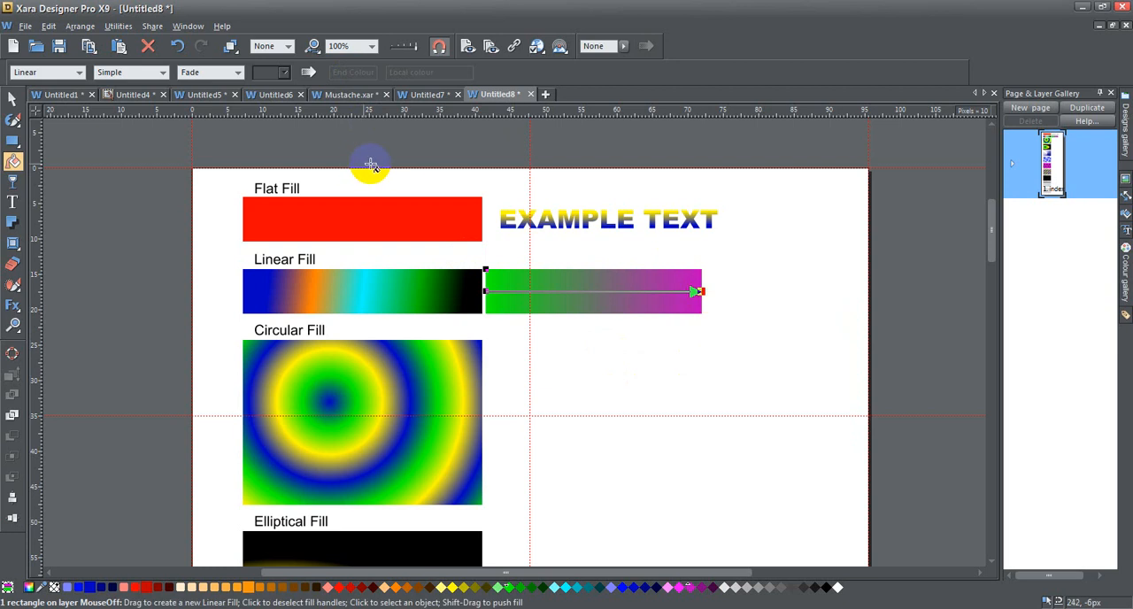
left_click(486, 292)
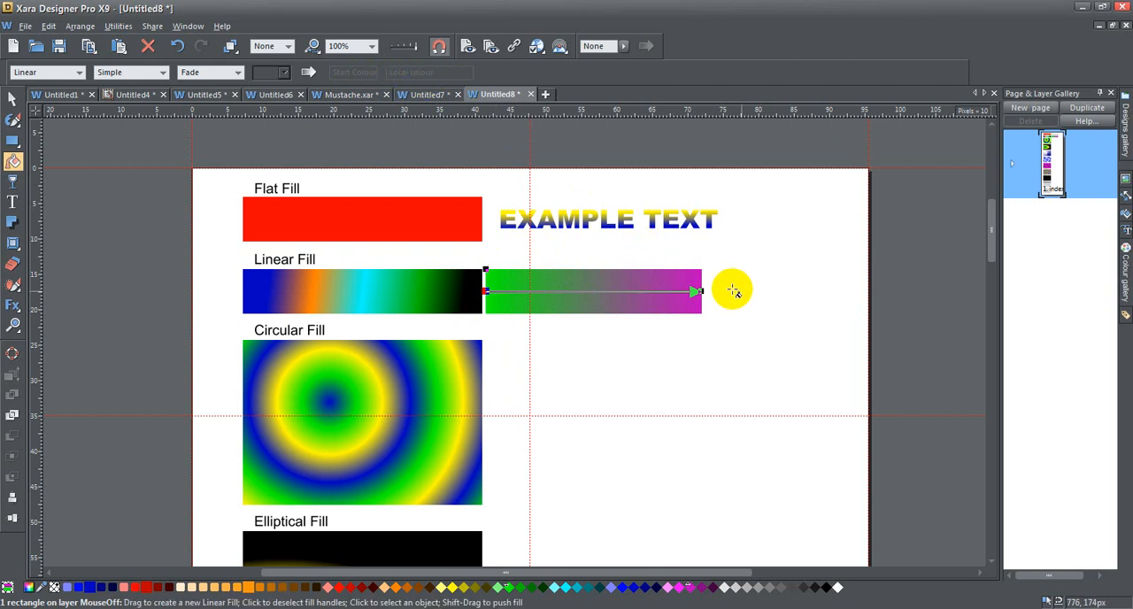
left_click(699, 291)
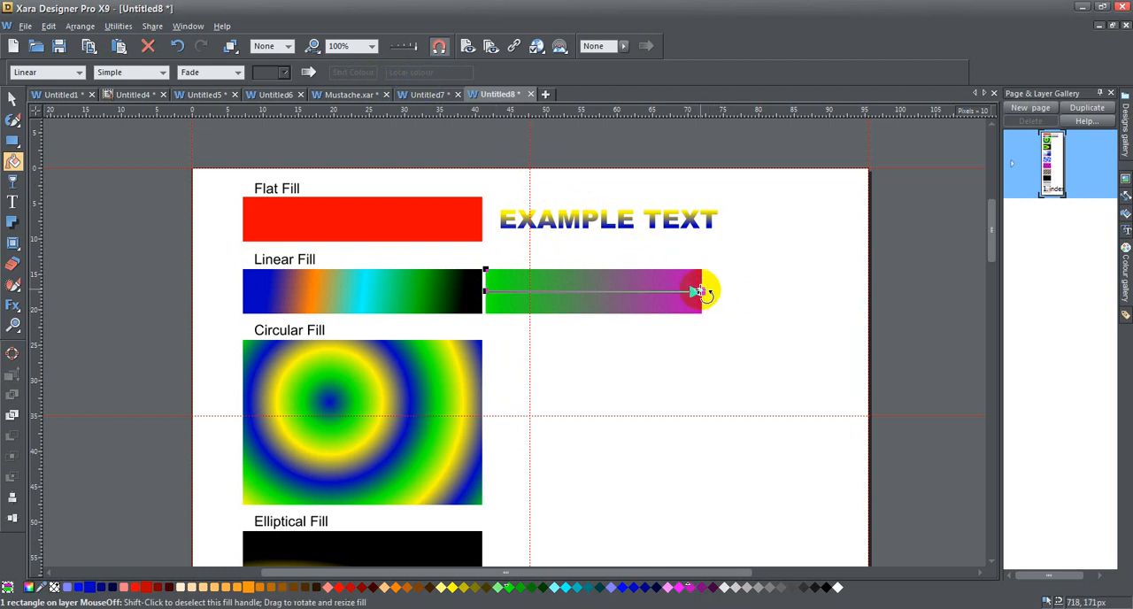
Select the multicoloured linear-fill rectangle and inspect its end, intermediate and start fill handles
left_click(272, 292)
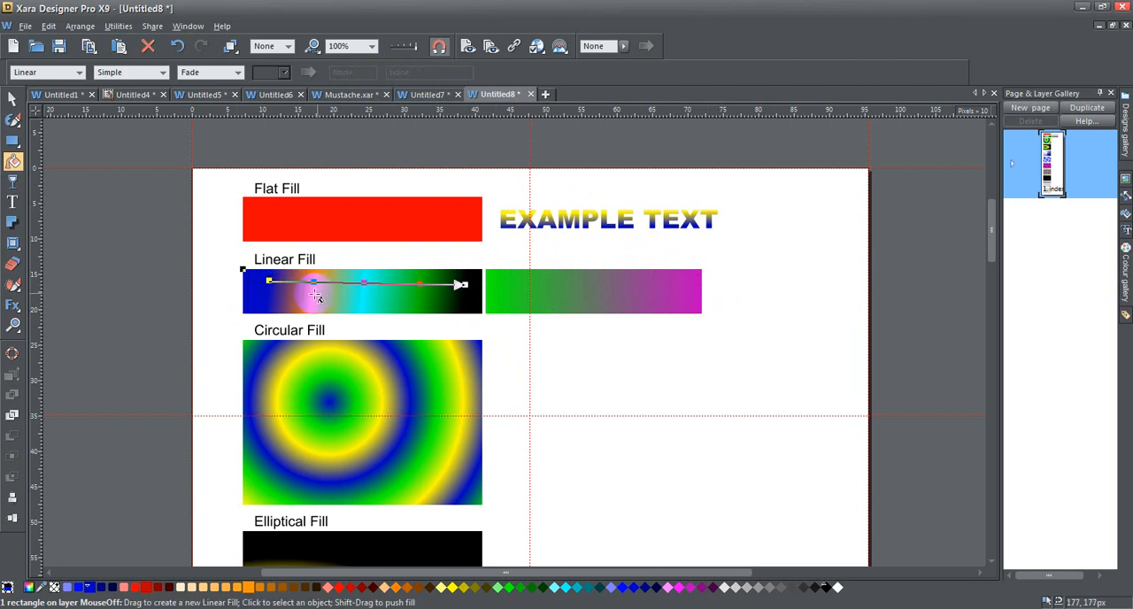
left_click(464, 285)
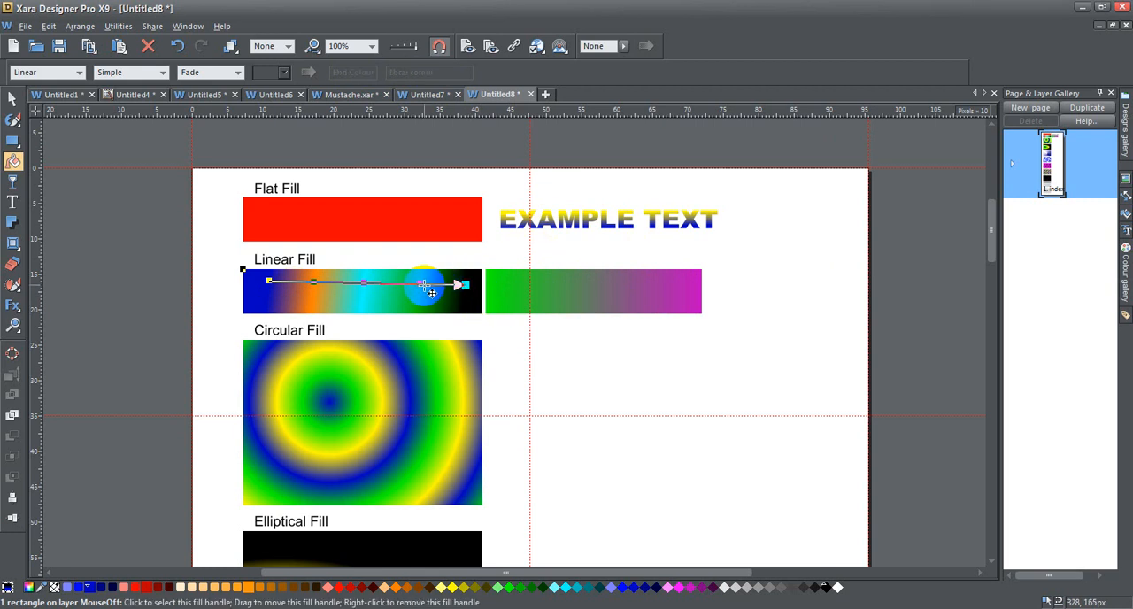
left_click(423, 285)
left_click(313, 282)
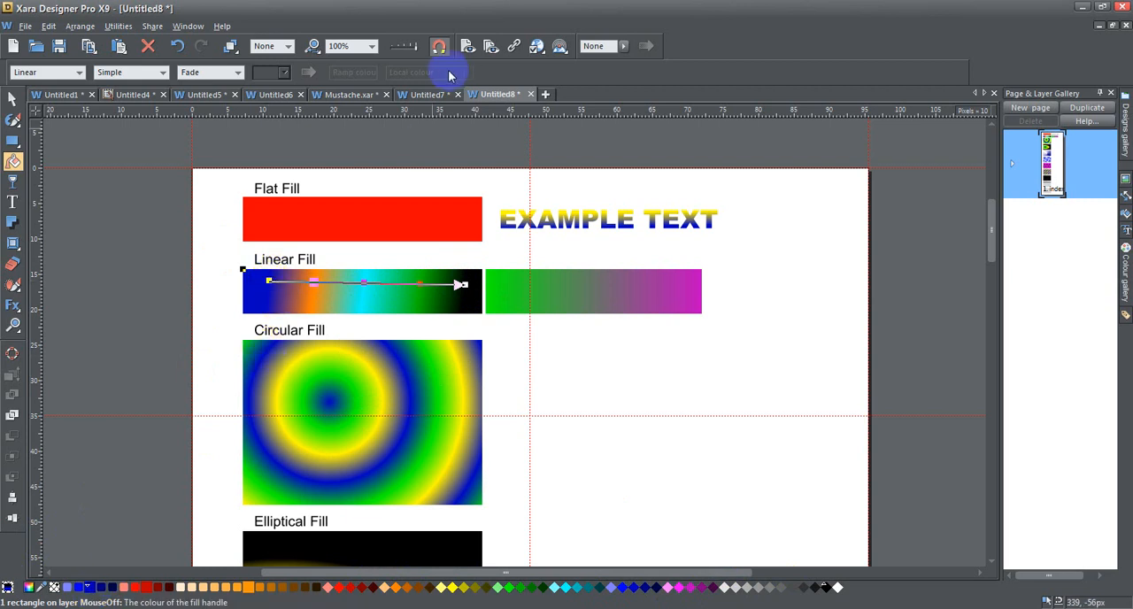
left_click(269, 282)
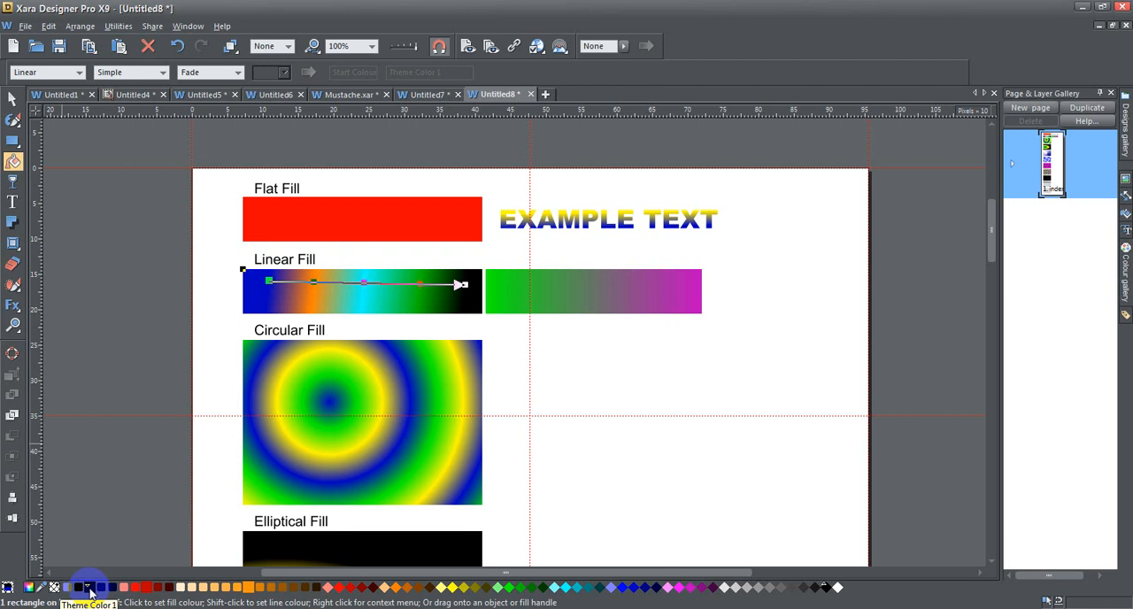
Compare the fills of the red rectangle, the letter M in EXAMPLE TEXT and the two linear-fill rectangles
left_click(326, 214)
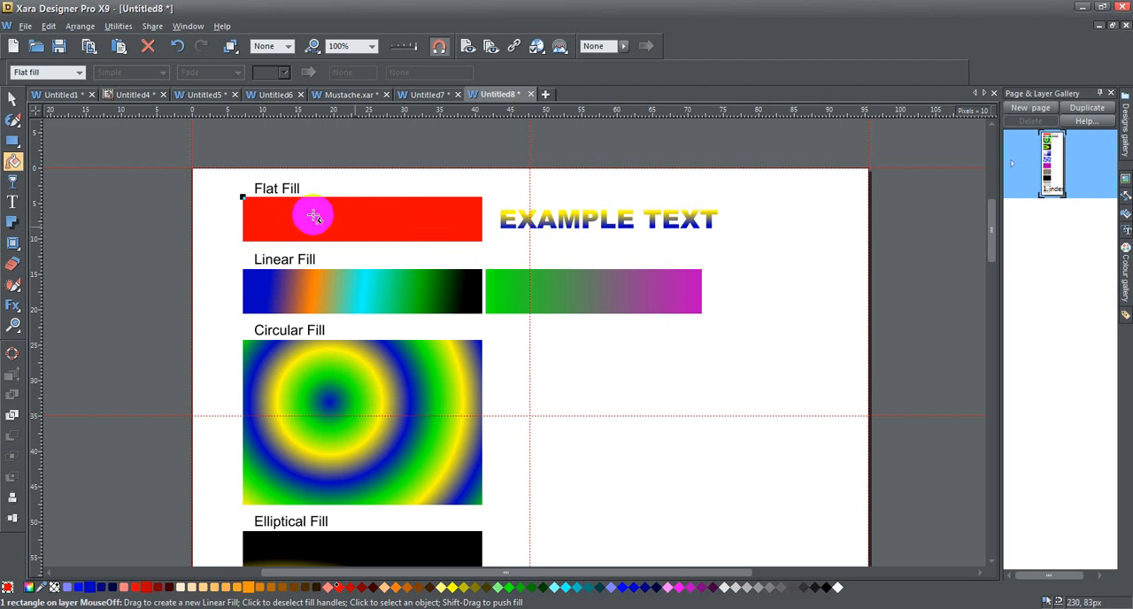
left_click(571, 220)
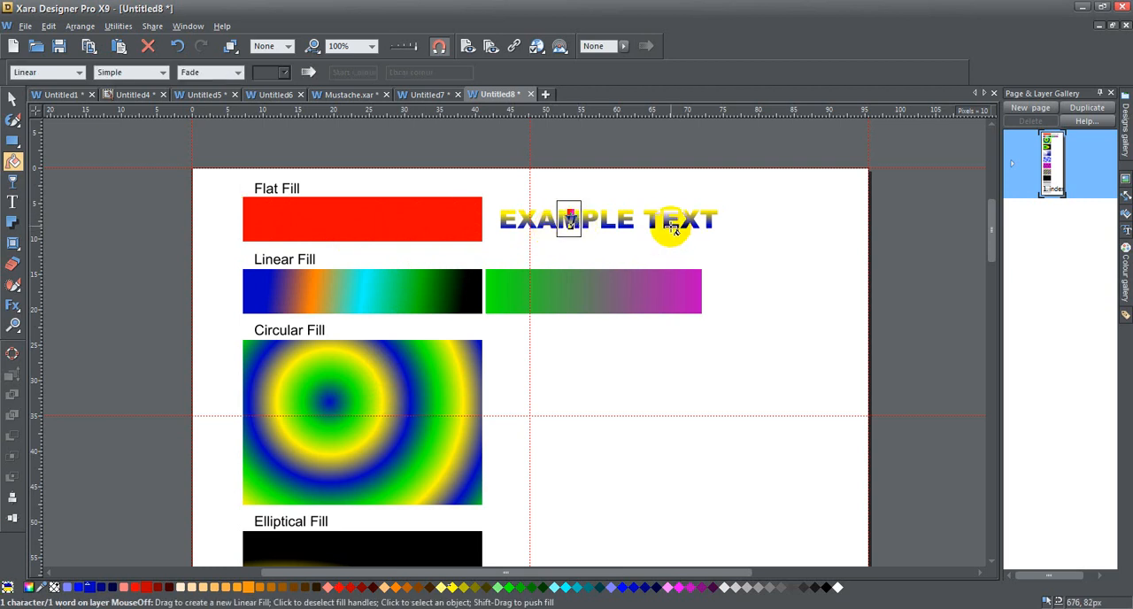
left_click(357, 293)
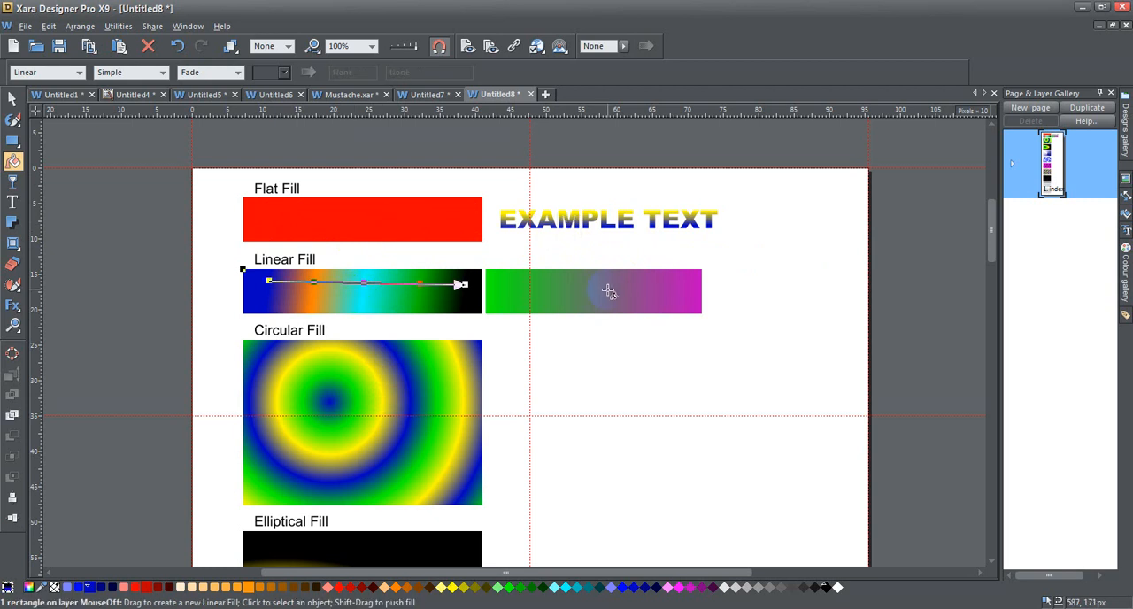
left_click(540, 294)
left_click(341, 291)
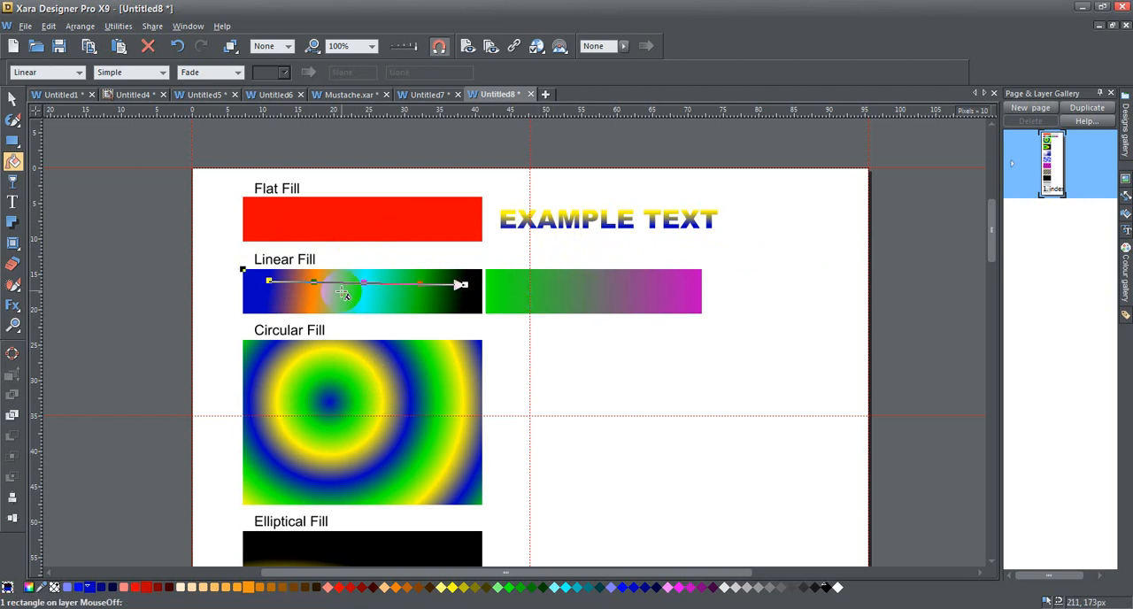
left_click(571, 288)
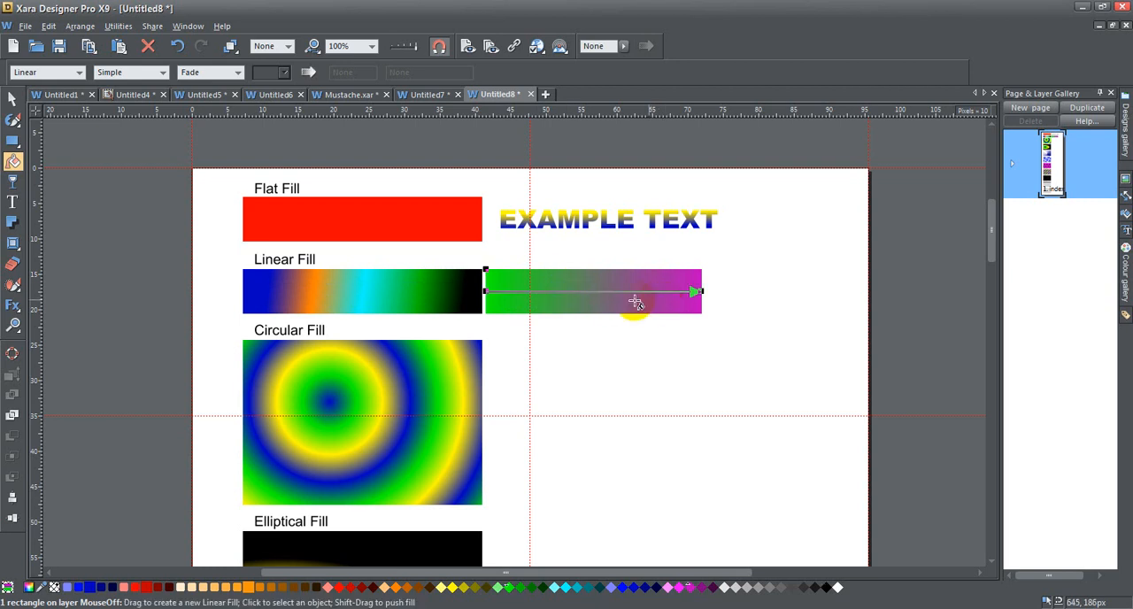
left_click(485, 291)
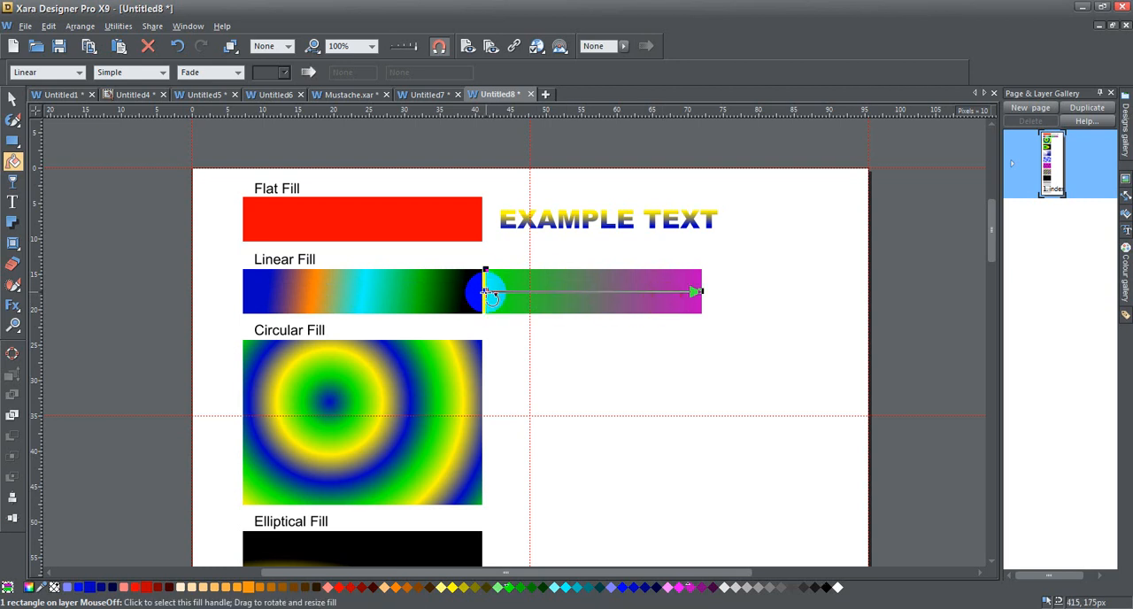
left_click(697, 291)
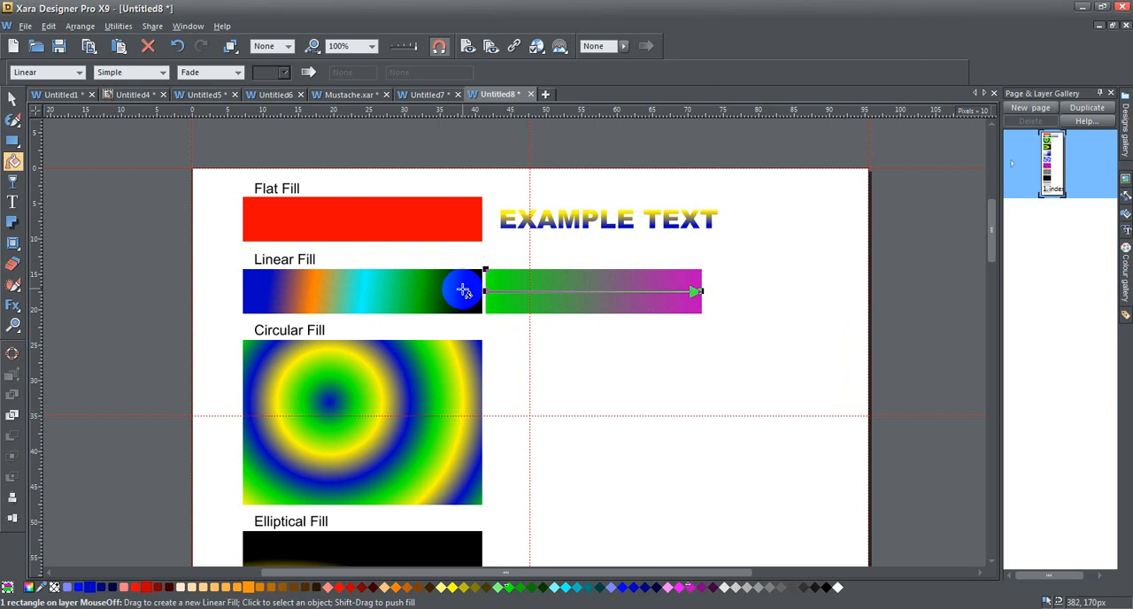
Delete the orange, cyan and green intermediate fill handles from the multicoloured linear-fill rectangle
left_click(291, 293)
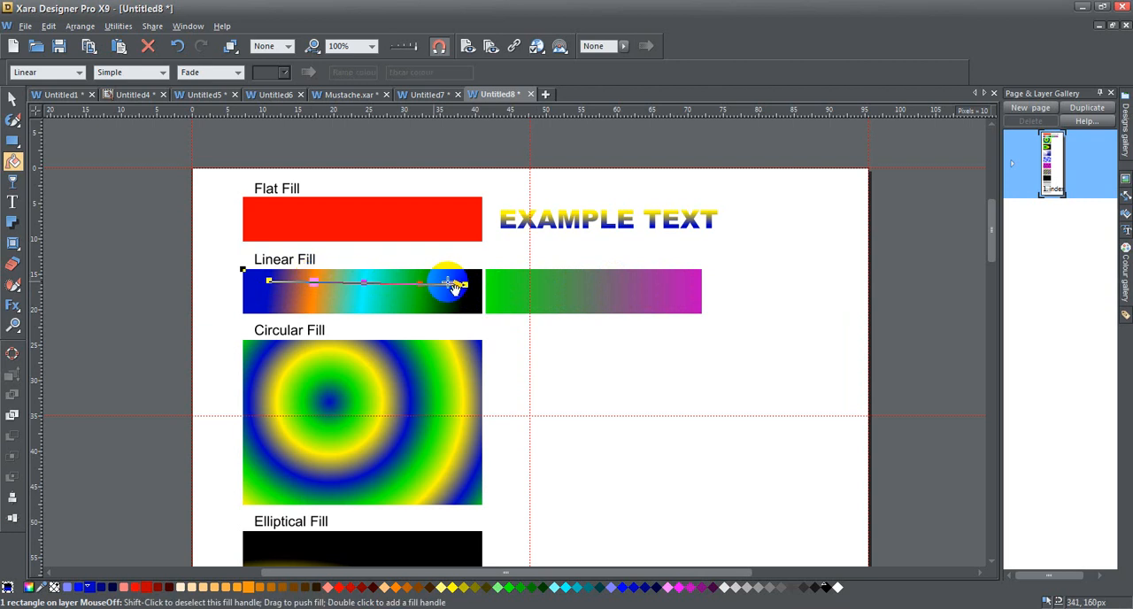
left_click(456, 284)
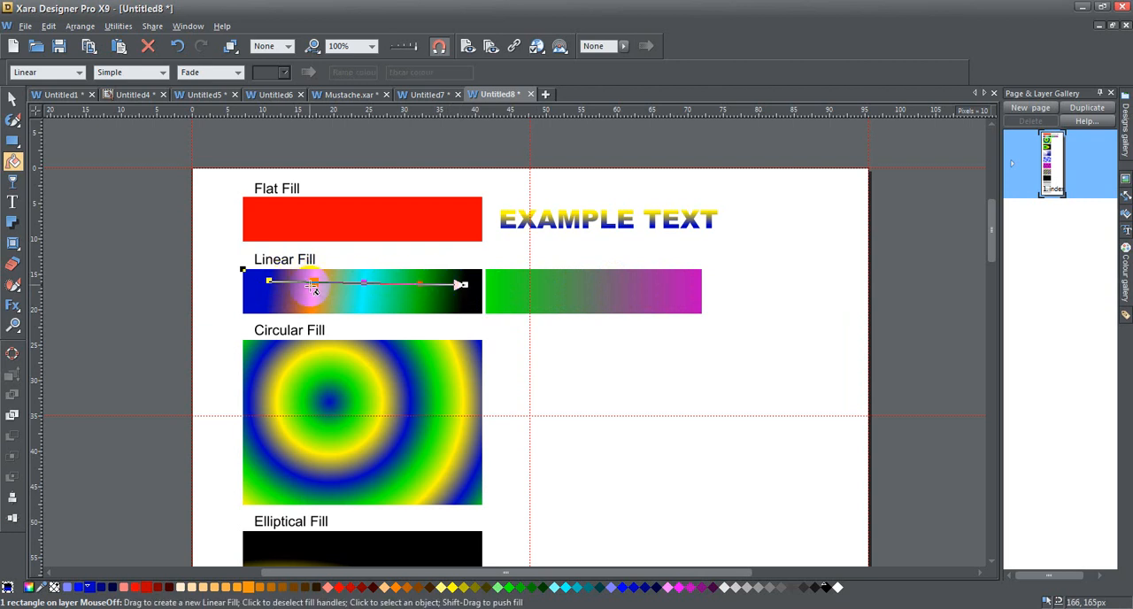
left_click(346, 283)
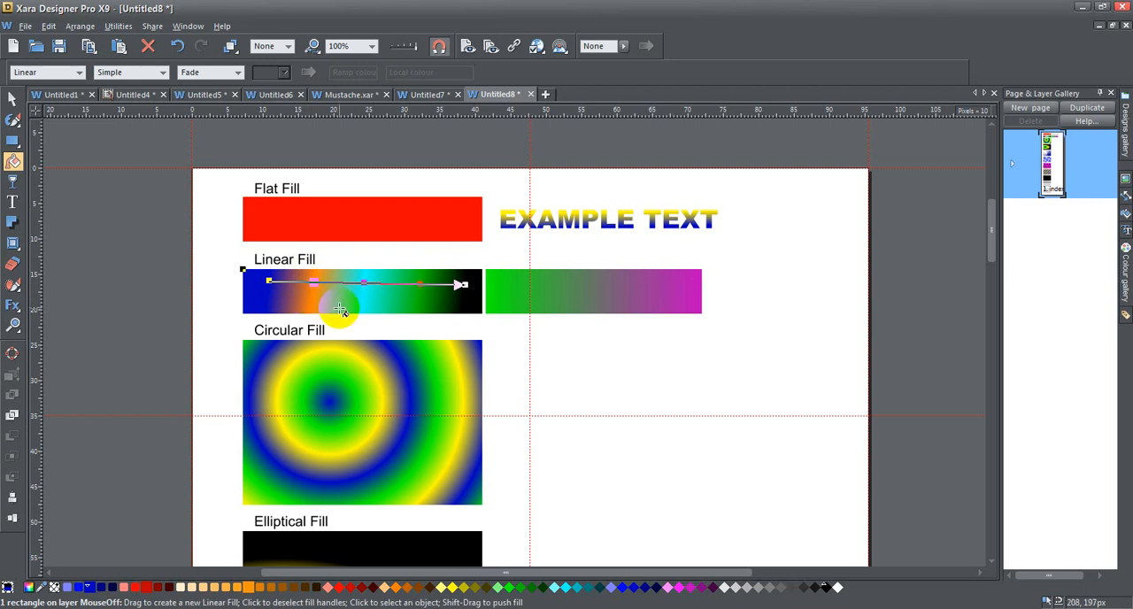
key("Delete")
left_click(364, 284)
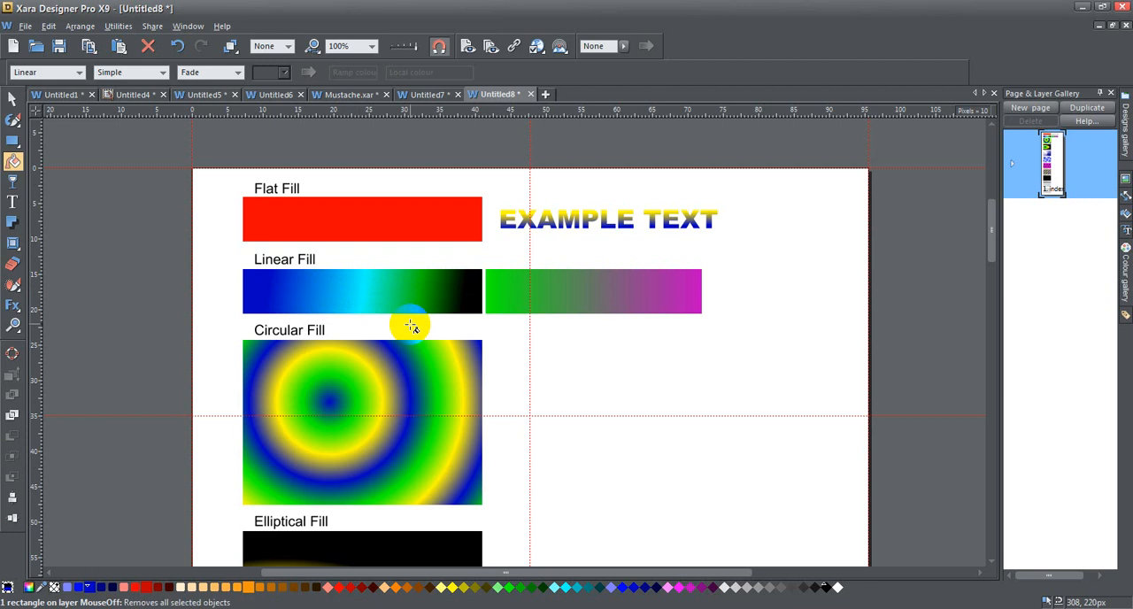
key("Delete")
left_click(421, 284)
key("Delete")
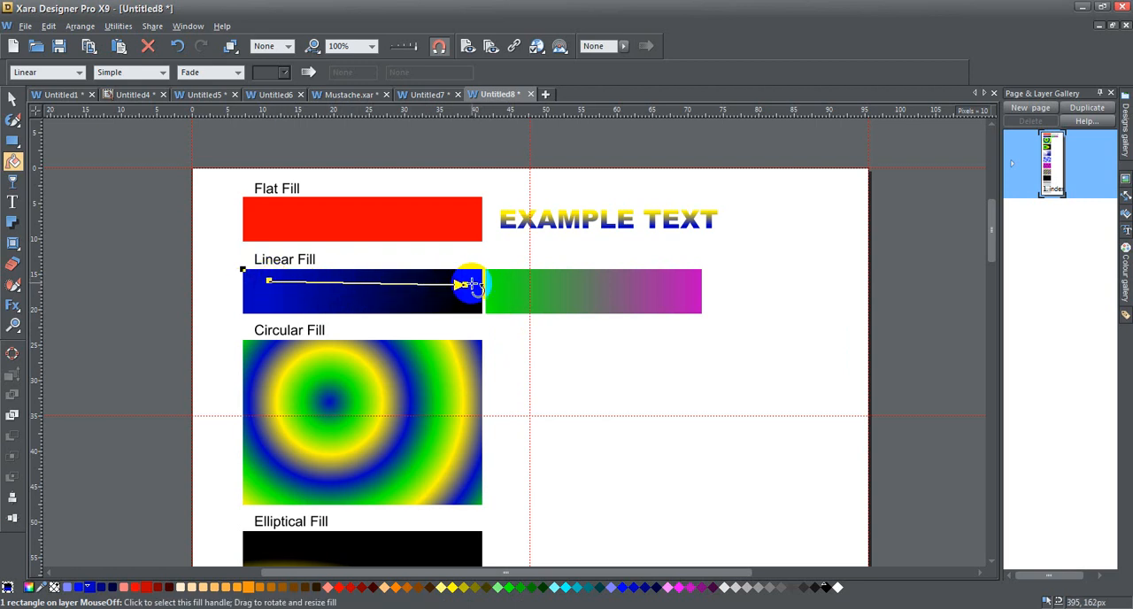
Add an intermediate fill handle near the blue start of the blue-to-black gradient and colour it green
left_click(306, 281)
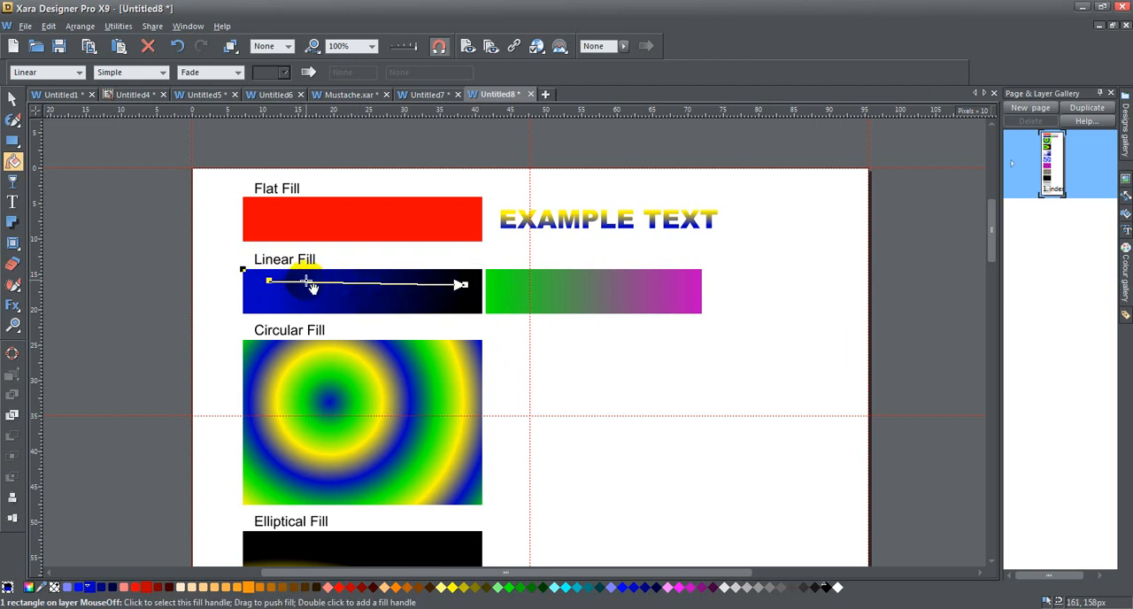
double_click(304, 282)
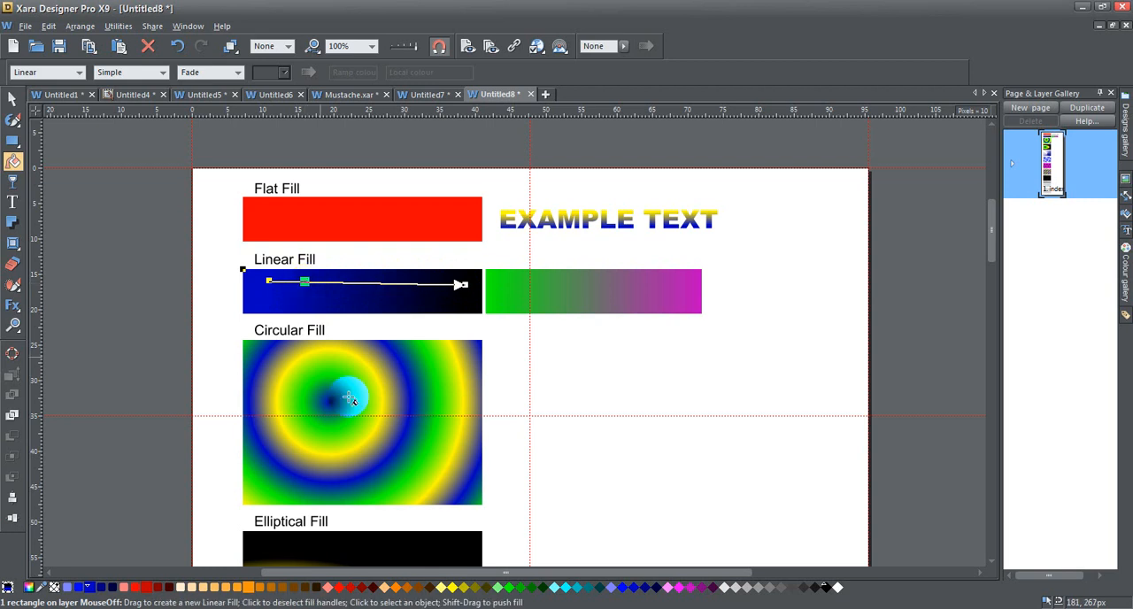
left_click(511, 589)
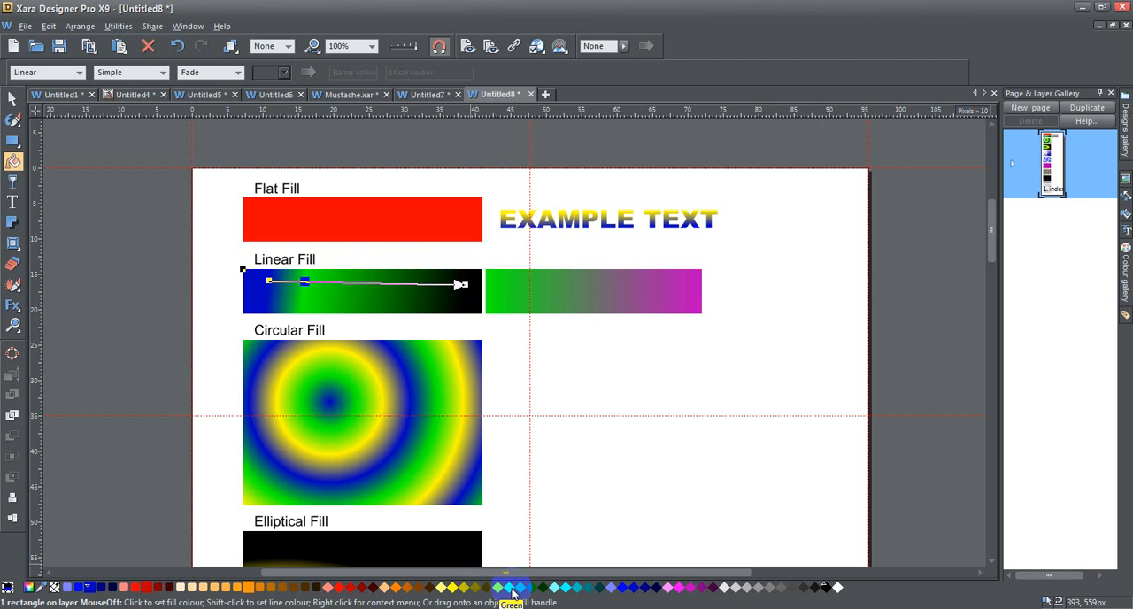
Add an orange colour near the middle of the same gradient and a red one between it and the black end
left_click_drag(396, 592, 362, 288)
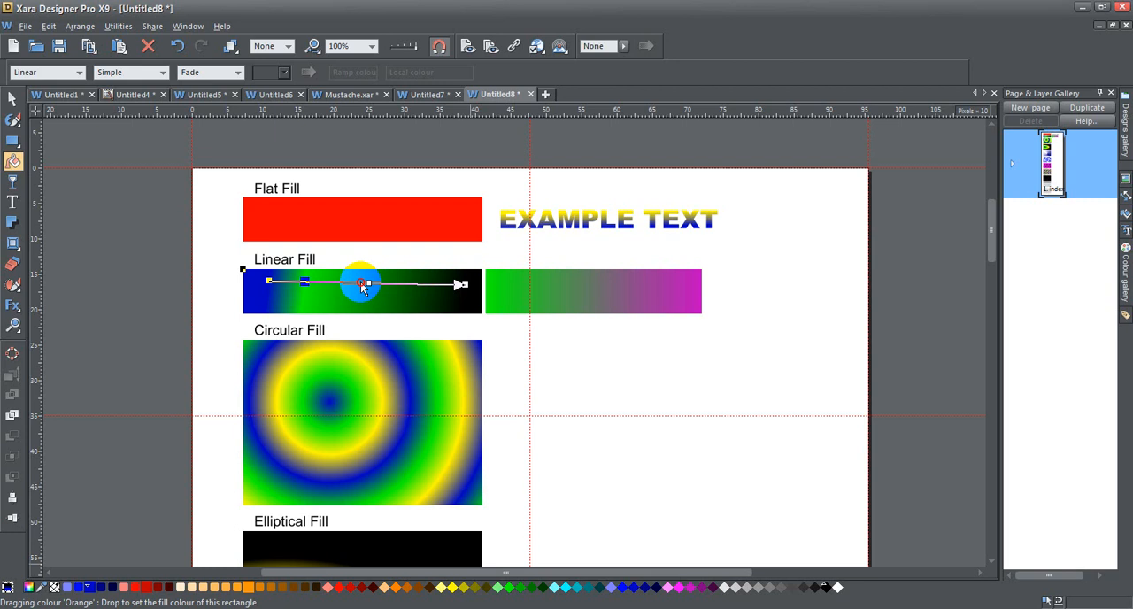
left_click_drag(363, 288, 363, 288)
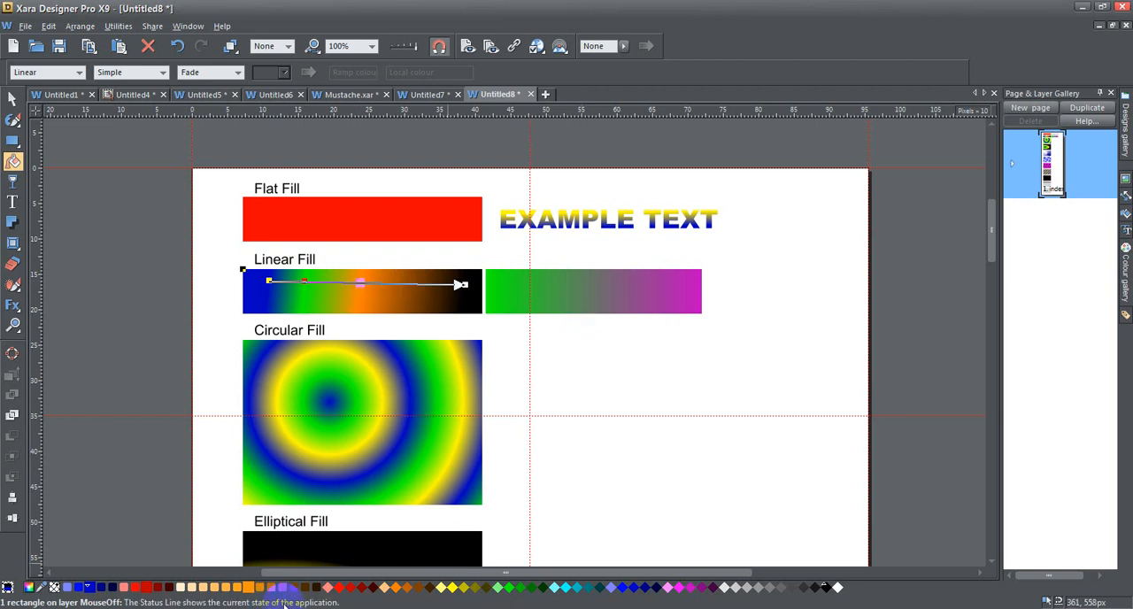
left_click_drag(338, 593, 413, 287)
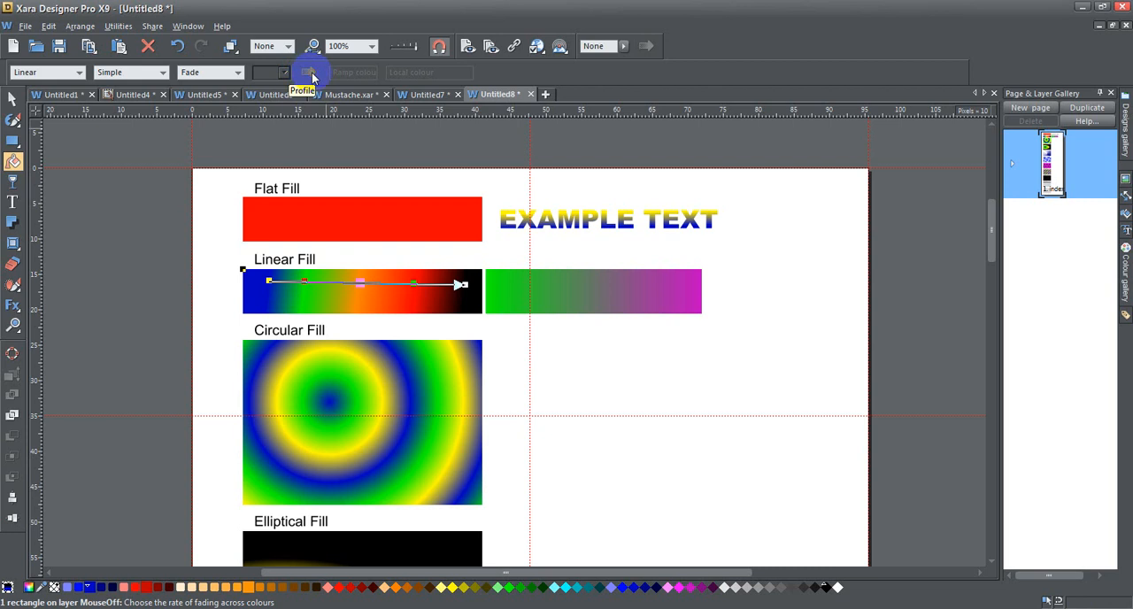
Set the first fill profile value of the green-to-magenta rectangle to 0 and view the preset profile curves
left_click(586, 297)
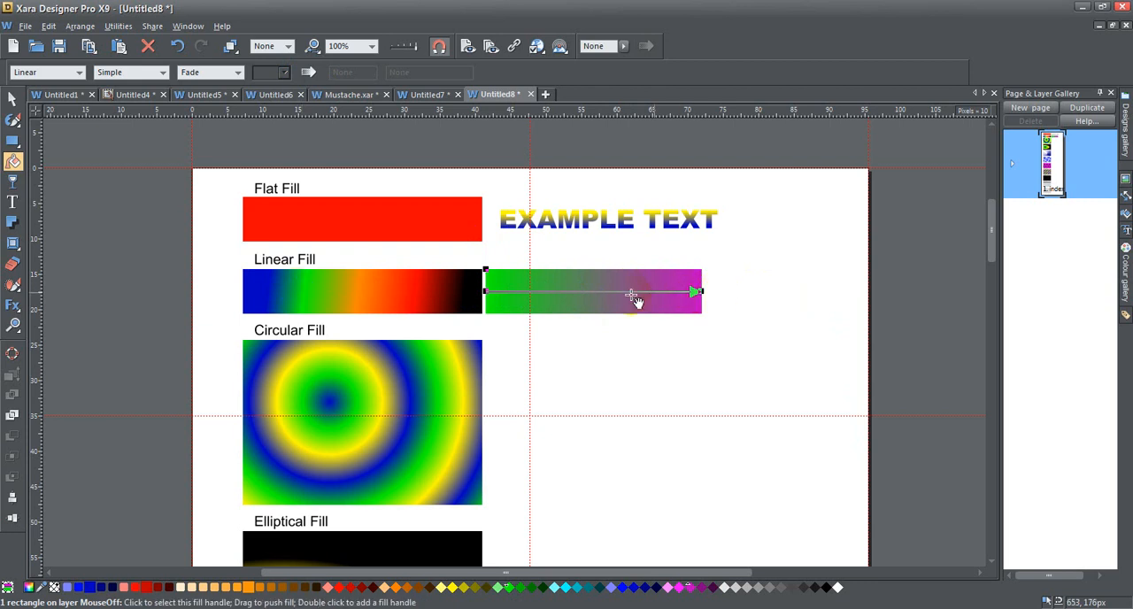
left_click(308, 74)
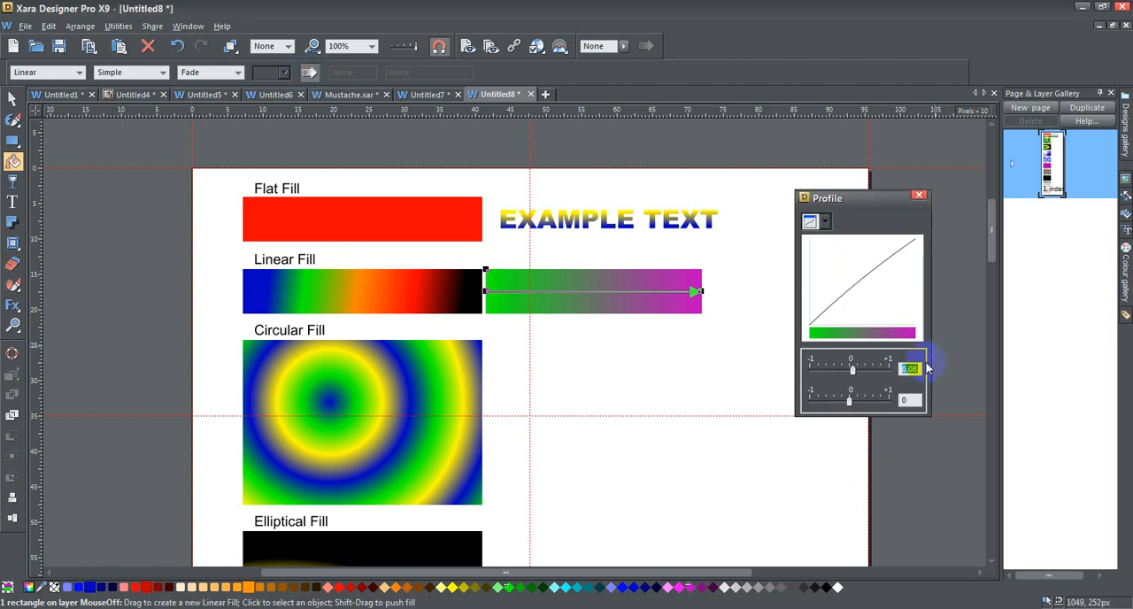
type("0")
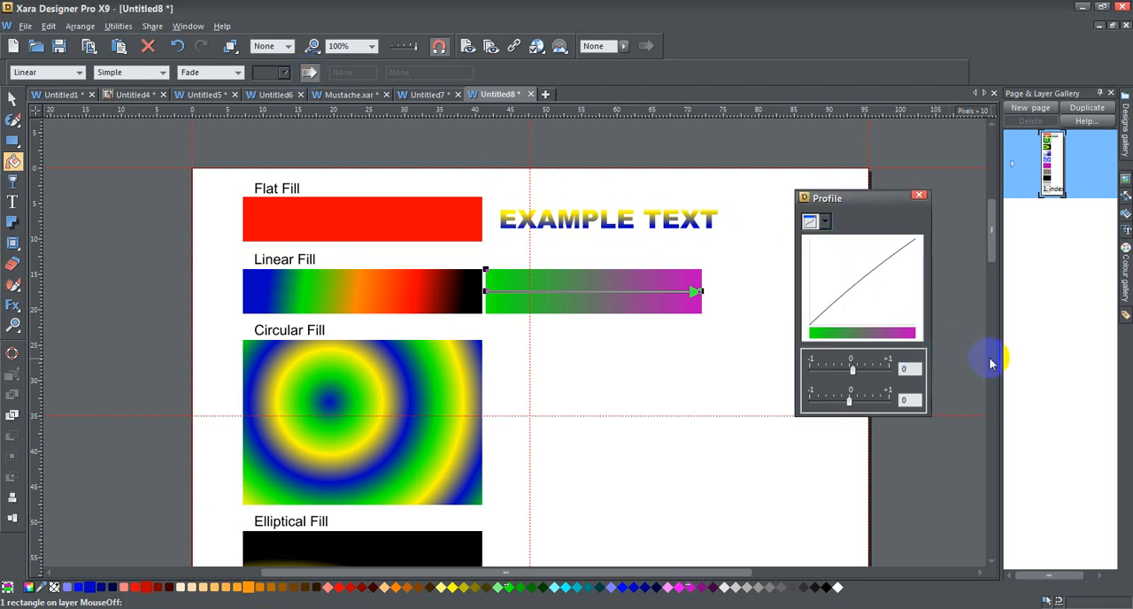
key("Return")
left_click(825, 222)
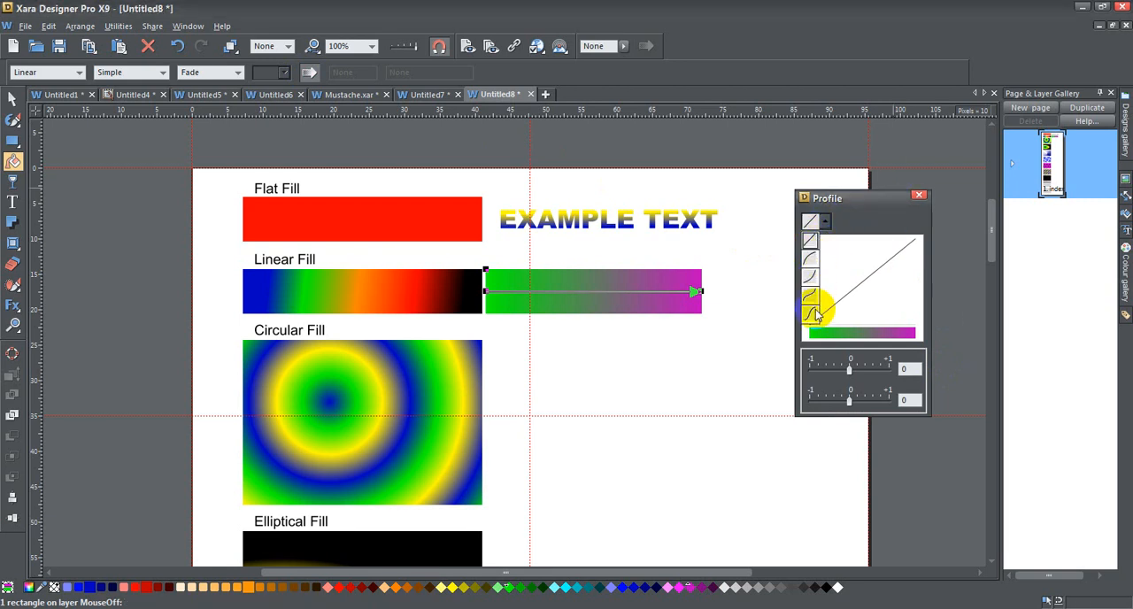
left_click(892, 219)
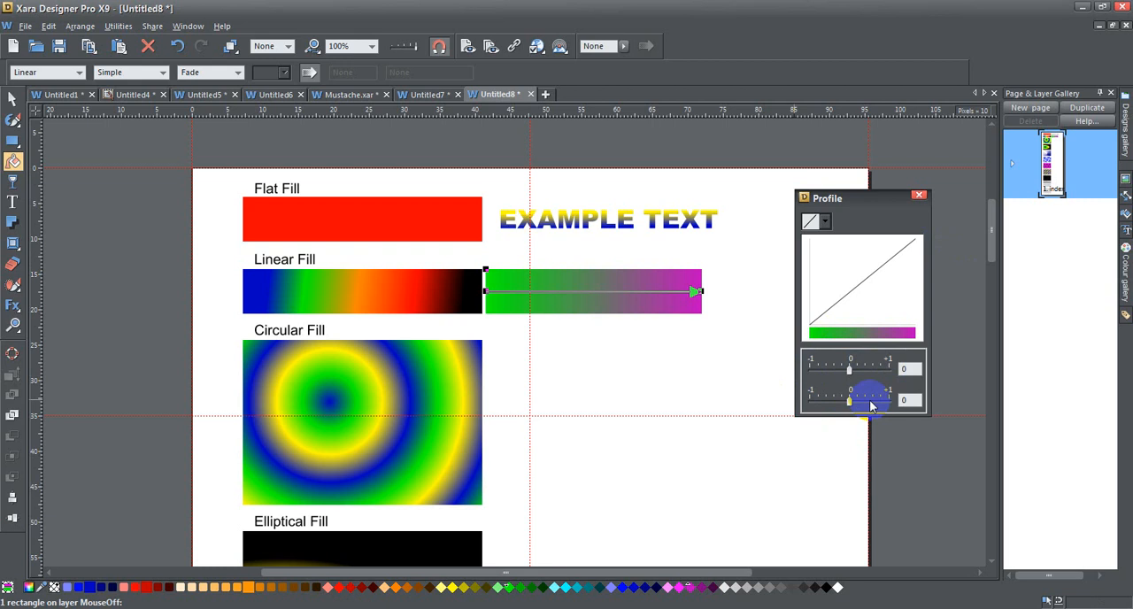
Try first fill profile values of -0.48, -1 and 0.58 on the green-to-magenta rectangle, and reset the value to 0
mouse_move(850, 373)
left_mouse_down()
mouse_move(897, 376)
mouse_move(807, 375)
mouse_move(857, 375)
mouse_move(821, 374)
mouse_move(834, 374)
mouse_move(817, 387)
mouse_move(833, 374)
left_mouse_up()
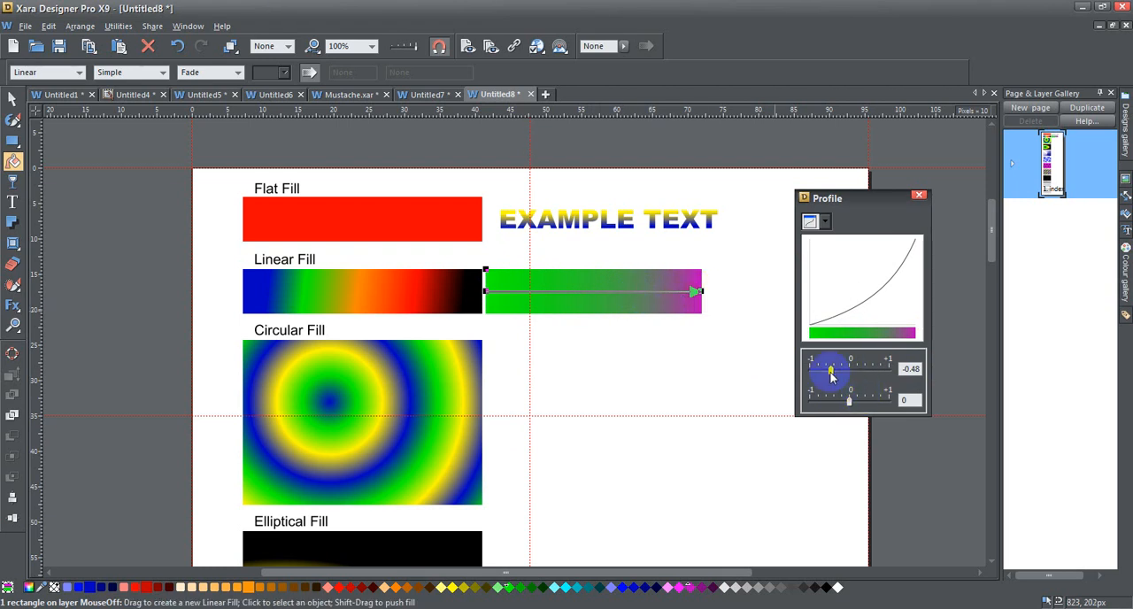
left_click_drag(832, 377, 805, 374)
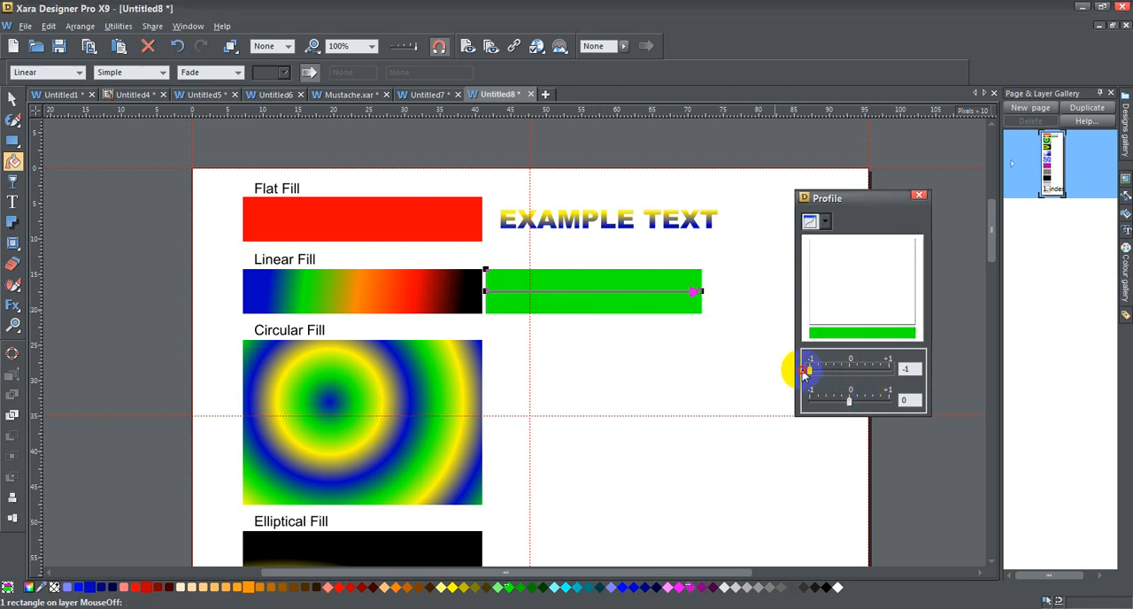
left_click_drag(811, 373, 865, 373)
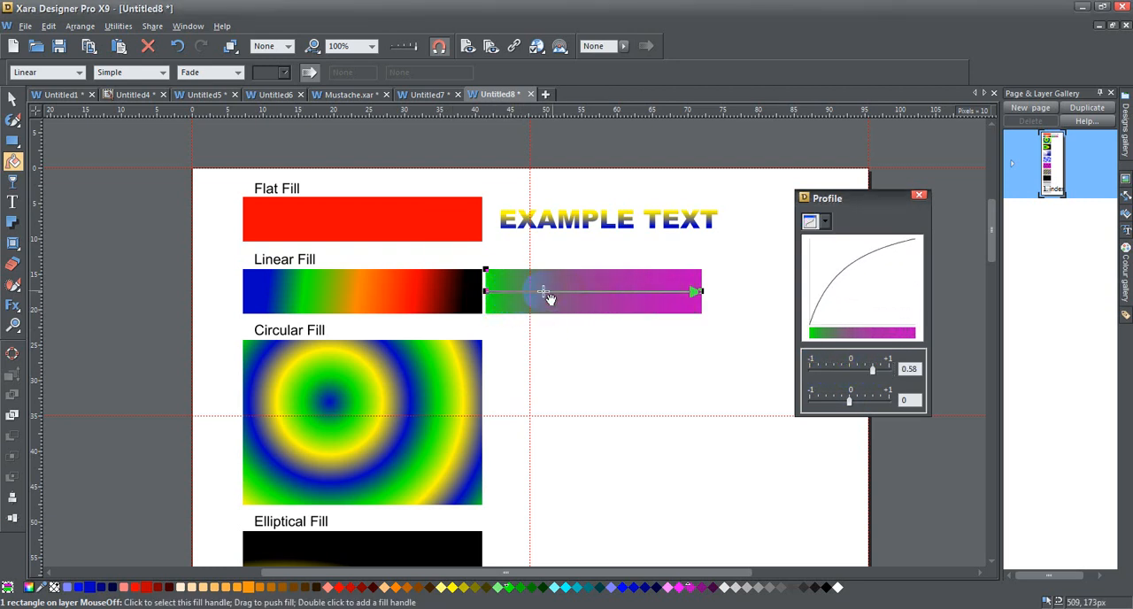
mouse_move(873, 373)
left_mouse_down()
mouse_move(897, 374)
mouse_move(852, 372)
left_mouse_up()
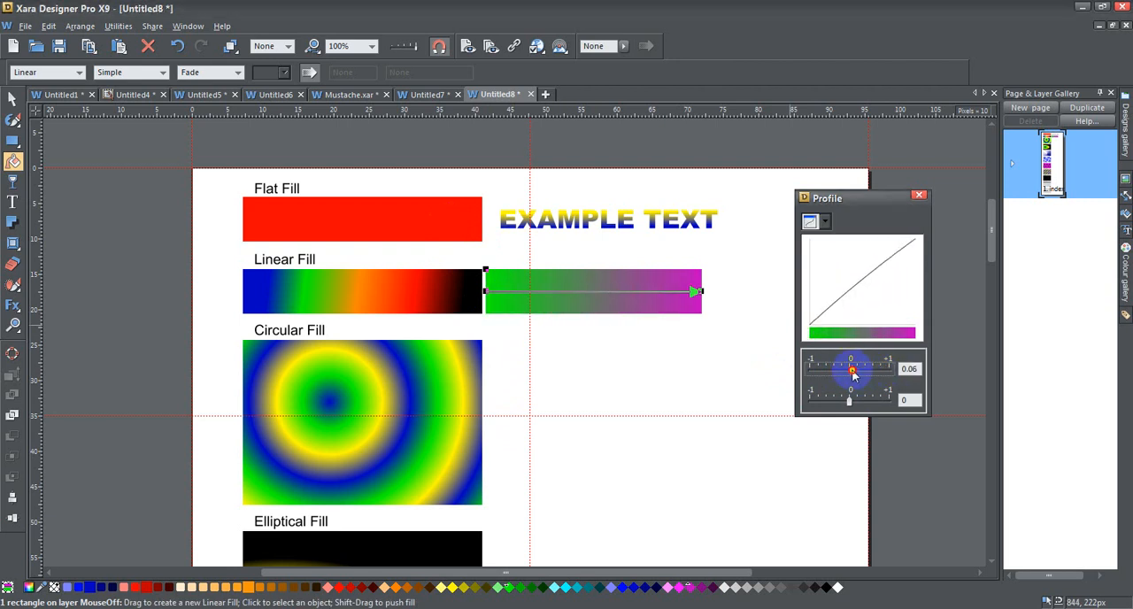
left_click(912, 369)
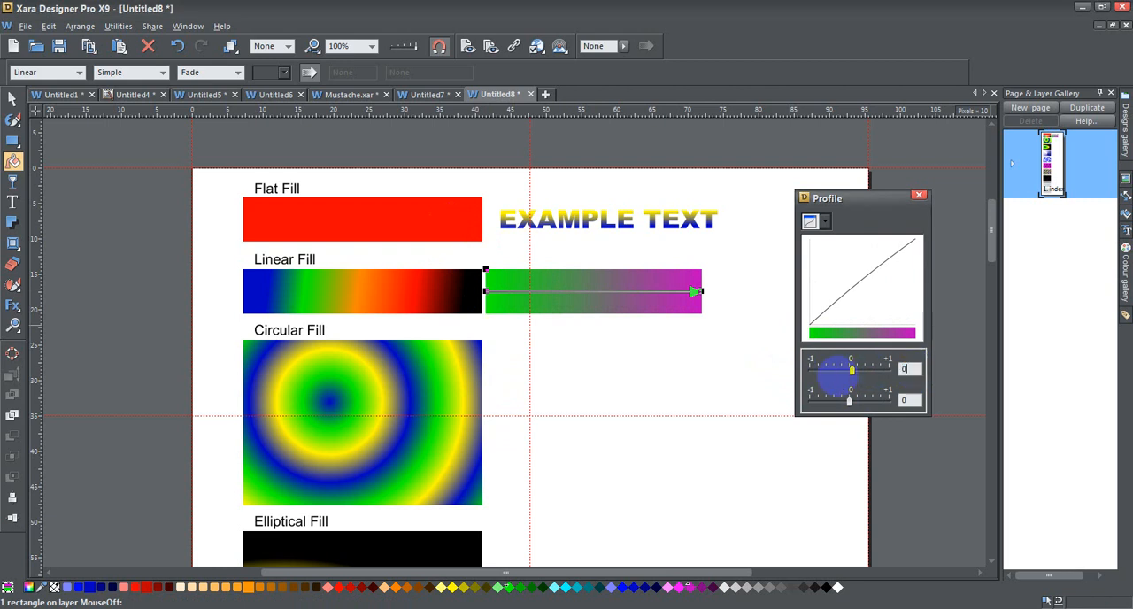
type("0")
key("Return")
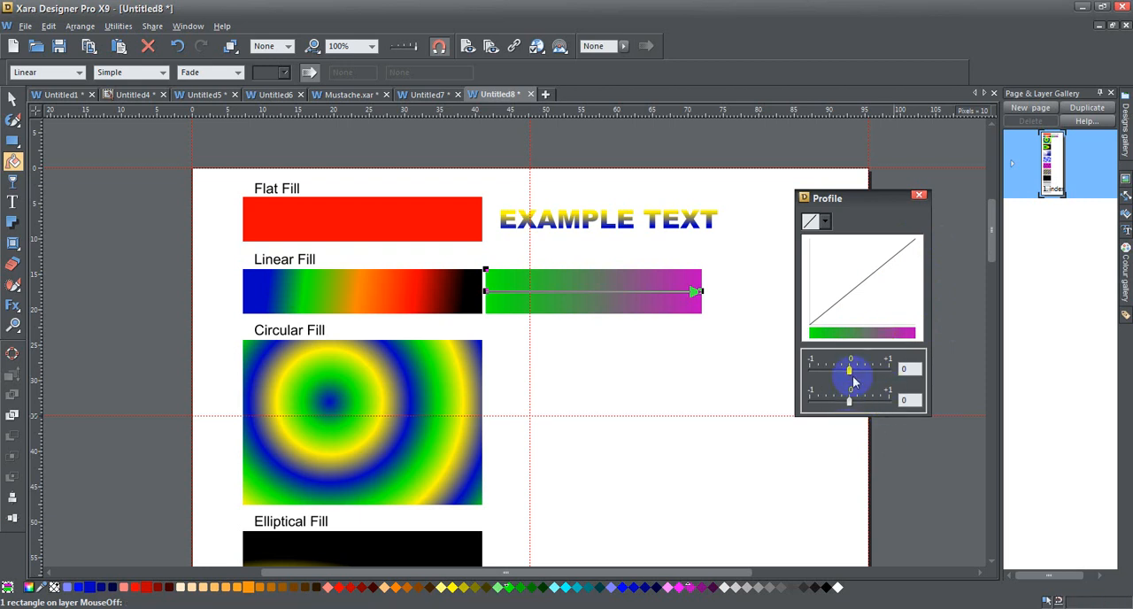
Try second fill profile values of -0.64, -0.5, -0.78, -1 and 1 on the green-to-magenta rectangle
left_click_drag(849, 400, 849, 405)
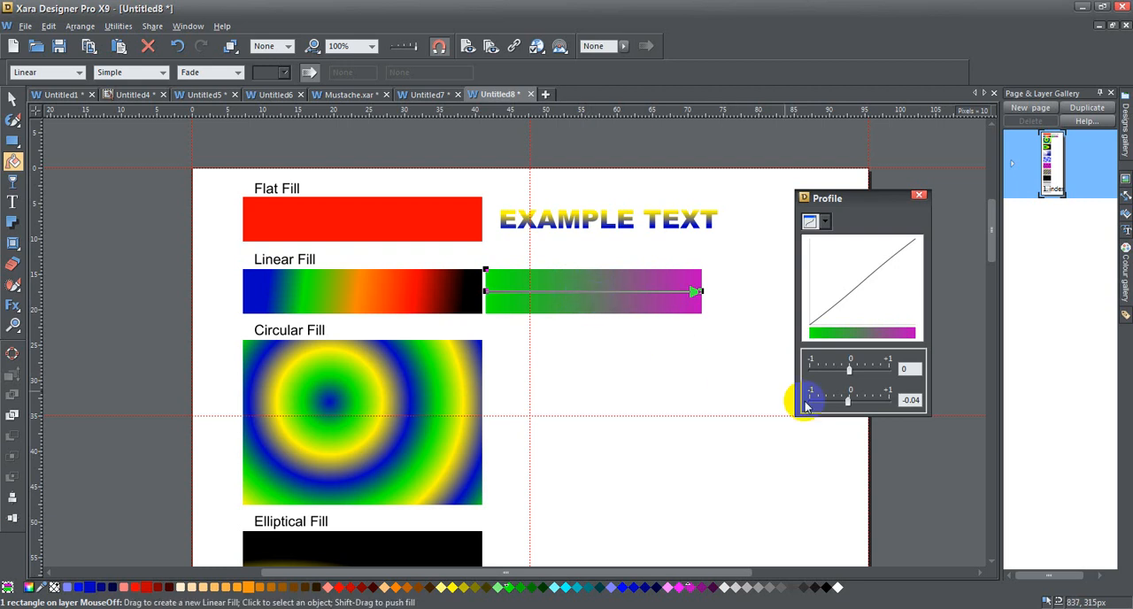
left_click_drag(848, 405, 834, 404)
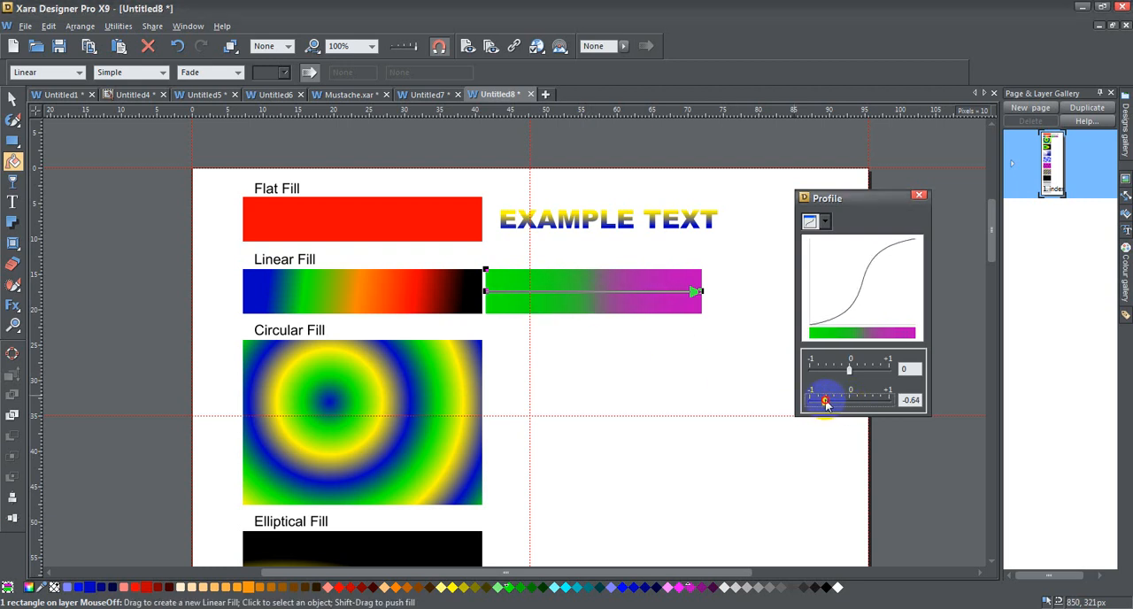
left_click_drag(831, 402, 822, 402)
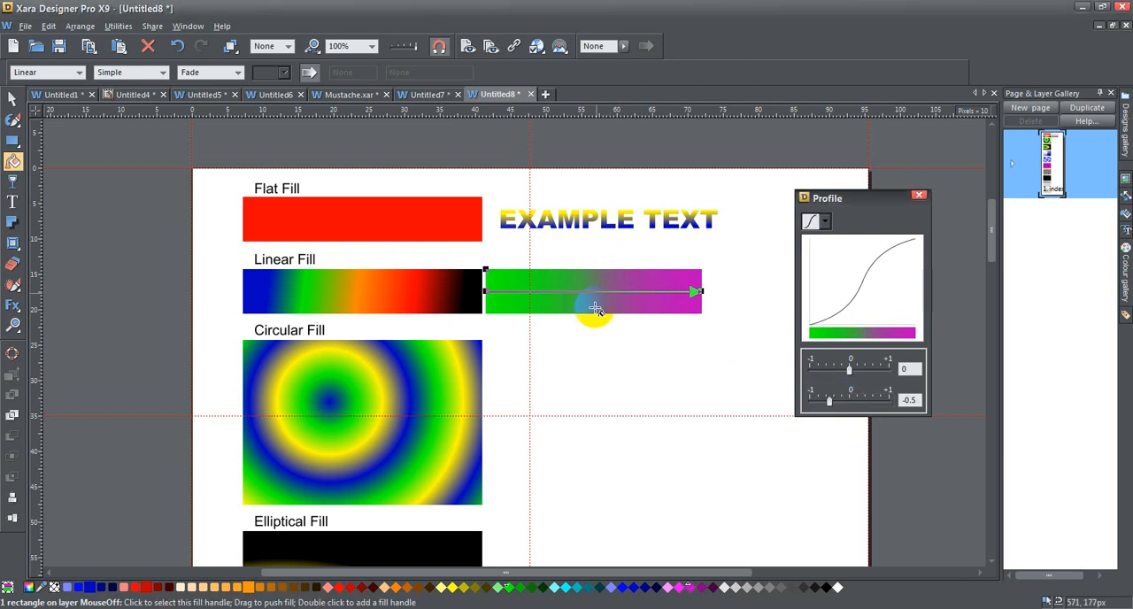
left_click_drag(830, 405, 826, 404)
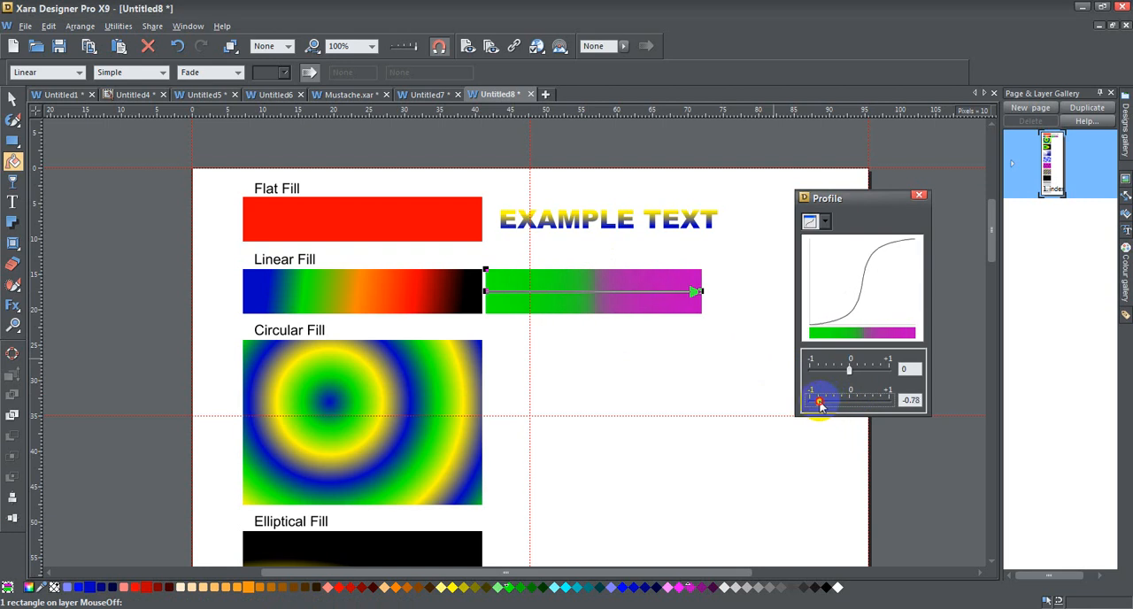
left_click_drag(820, 403, 789, 397)
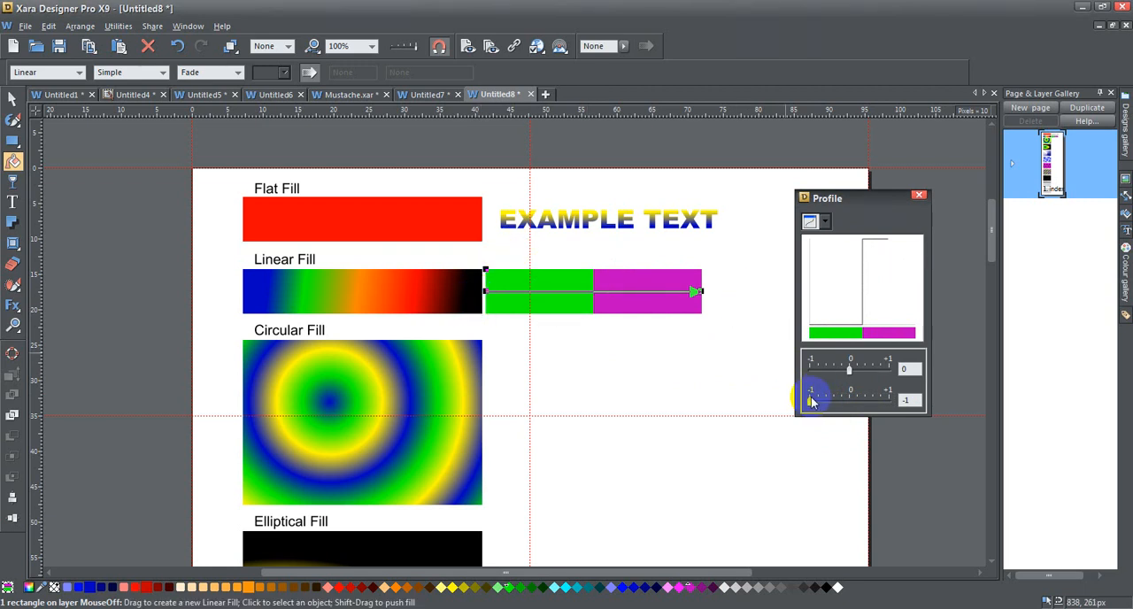
left_click_drag(809, 402, 888, 401)
left_click(497, 296)
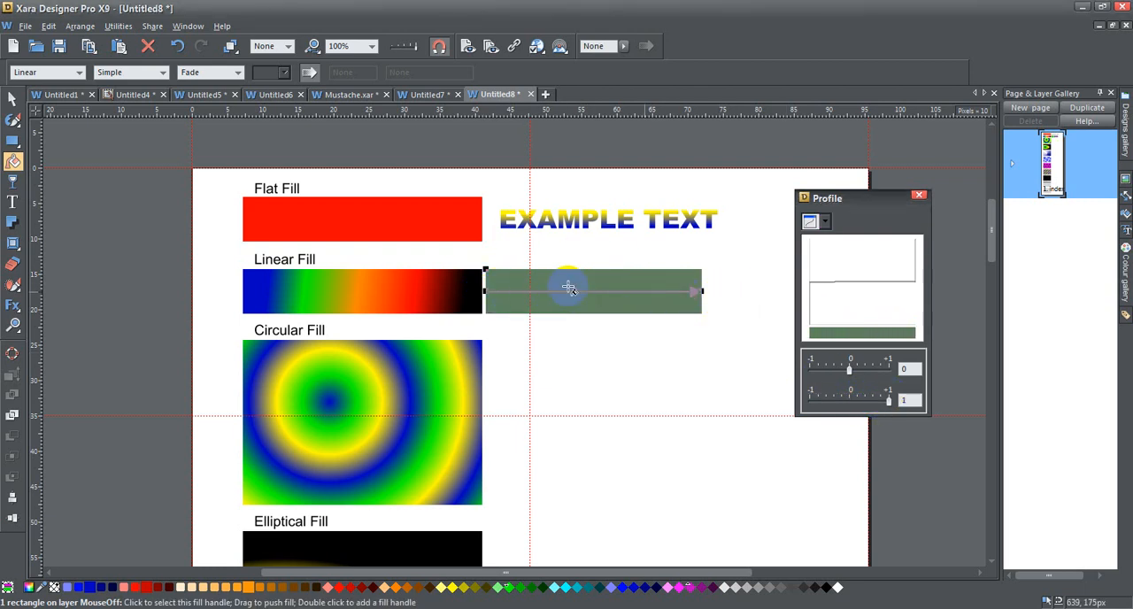
Set the second fill profile value back to 0 and close the profile settings
left_click_drag(890, 401, 844, 401)
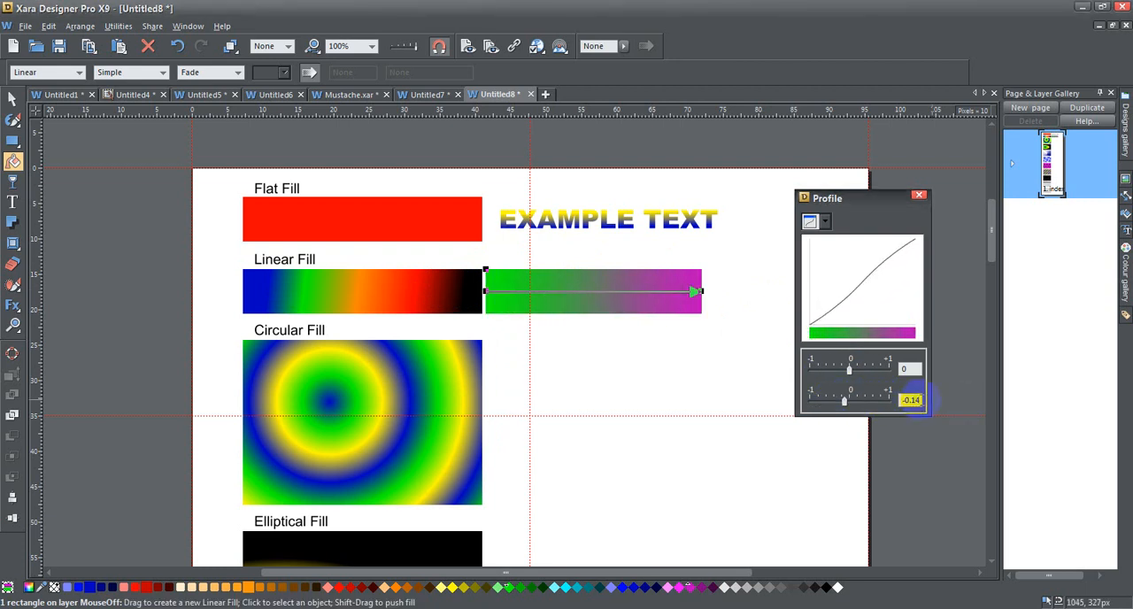
left_click_drag(920, 401, 870, 398)
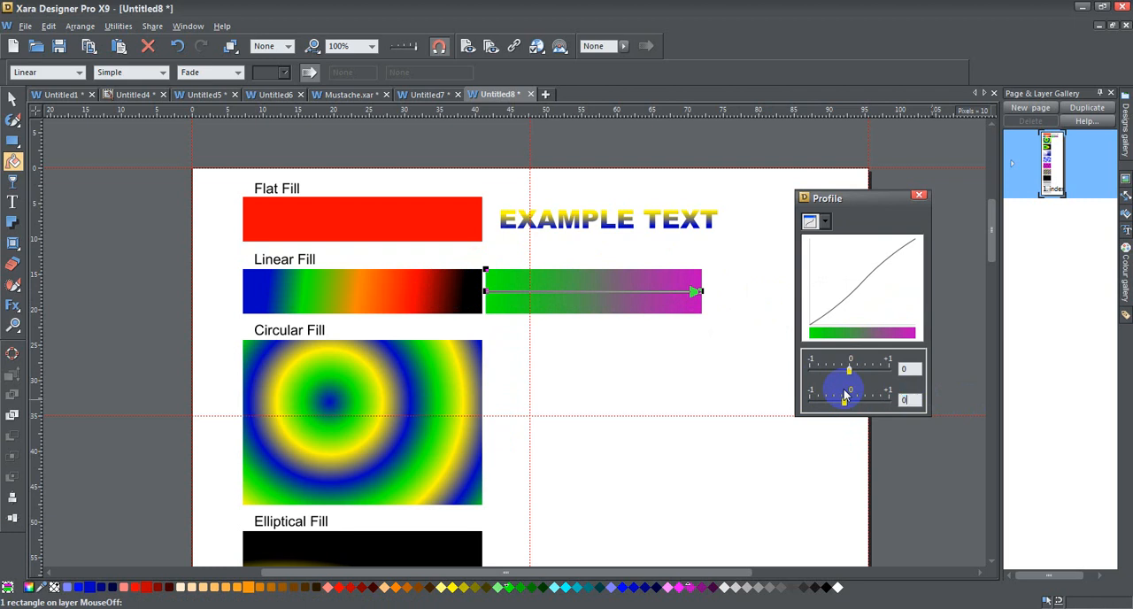
key("Return")
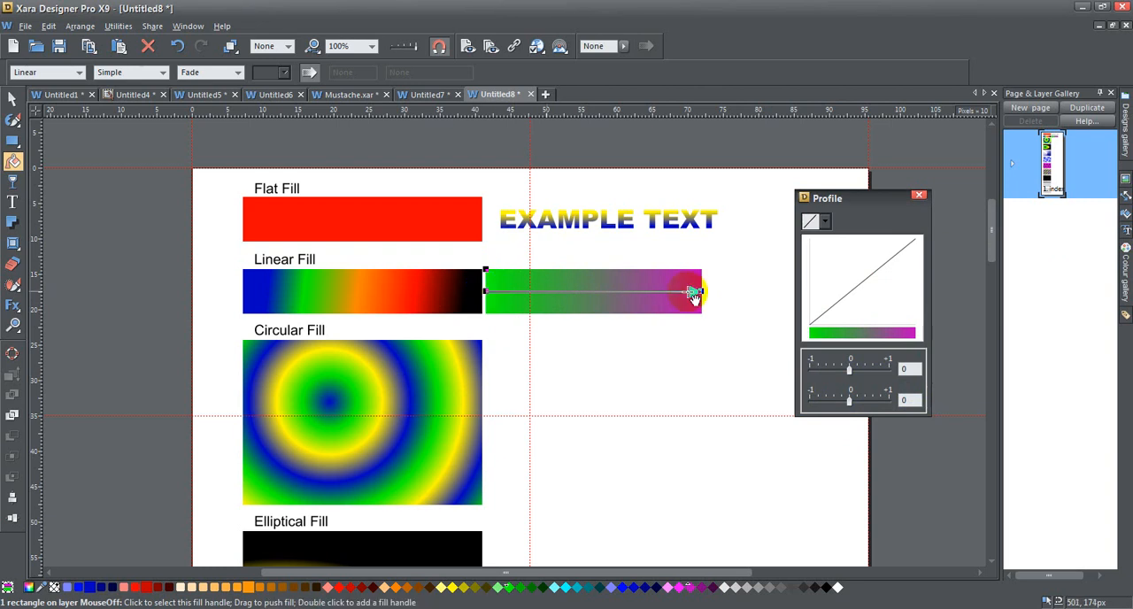
left_click(921, 197)
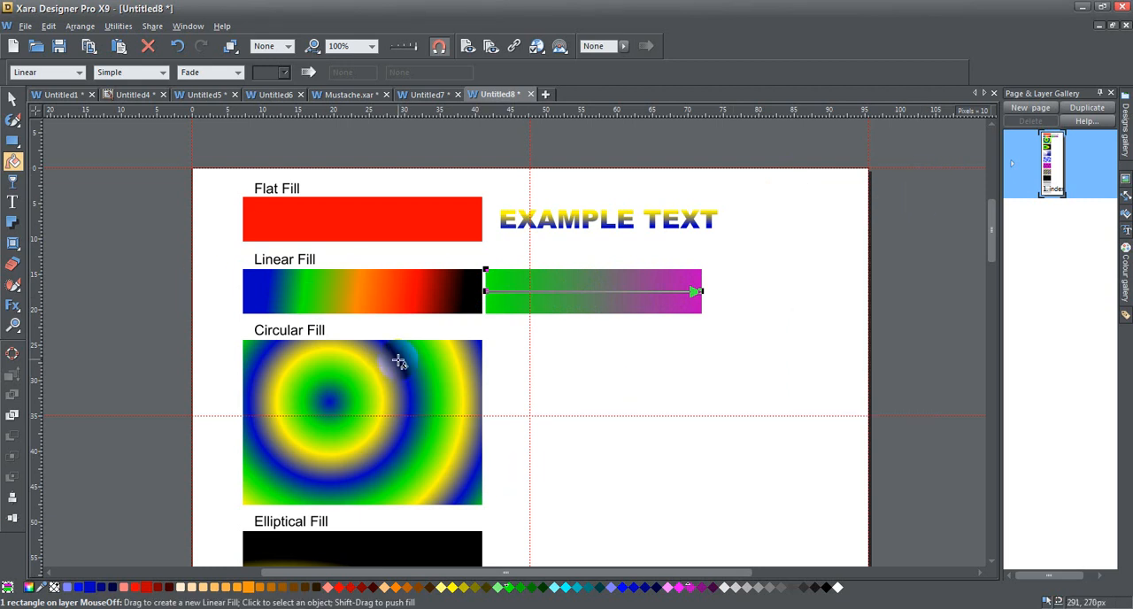
Select the circular-fill rectangle and set its fill repetition to Simple
left_click(344, 399)
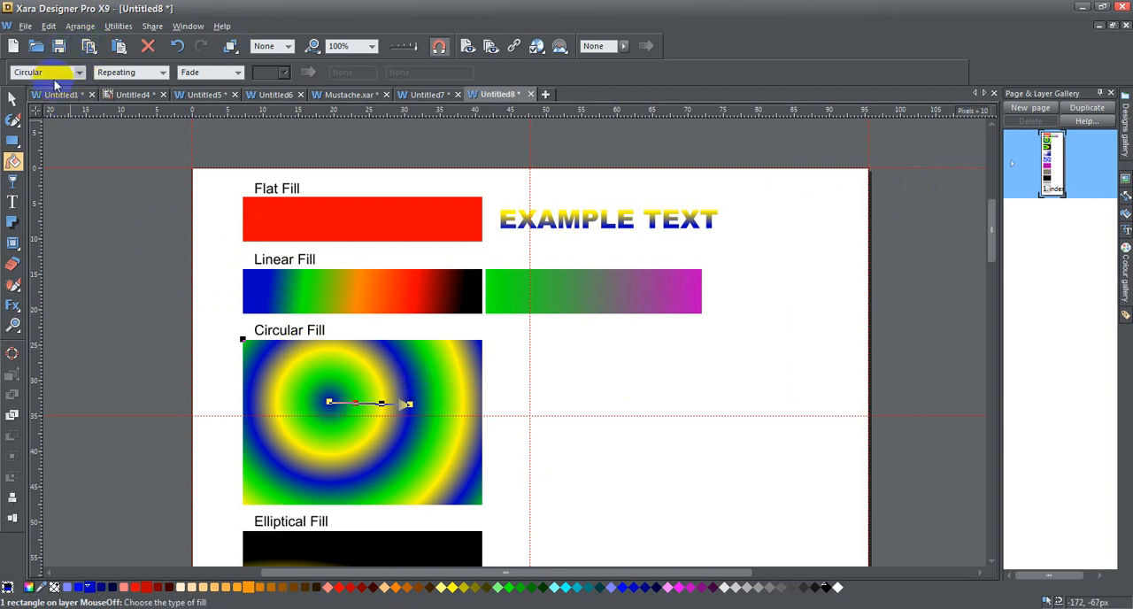
left_click(160, 72)
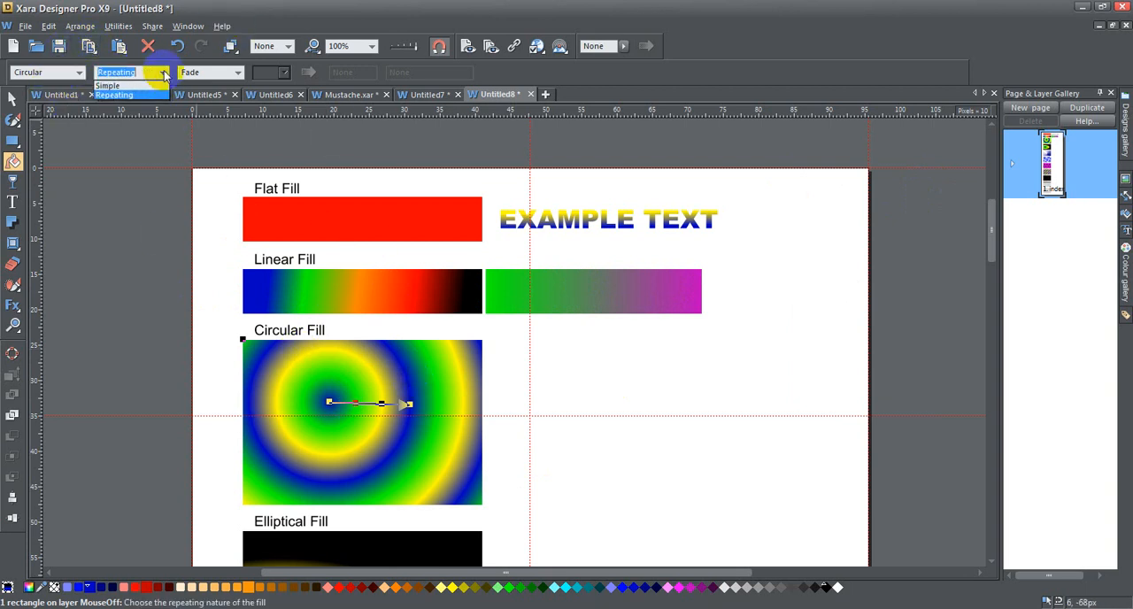
left_click(154, 86)
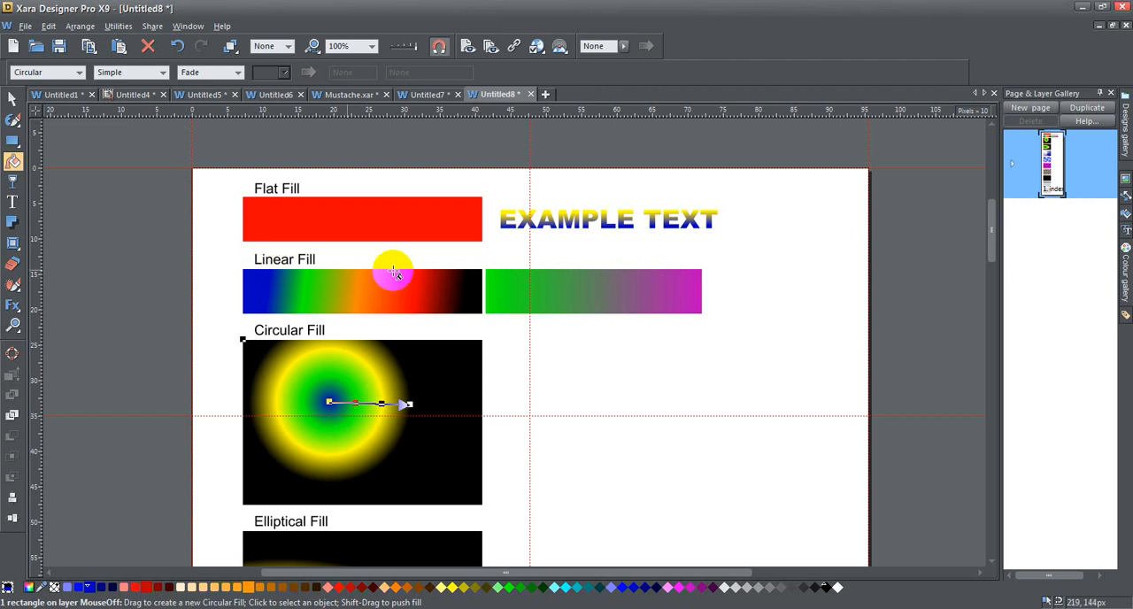
Enlarge the circular fill and move its centre towards the rectangle's left edge, with its outer handle stretched slightly further out
mouse_move(411, 406)
left_mouse_down()
mouse_move(430, 403)
mouse_move(392, 406)
mouse_move(430, 404)
left_mouse_up()
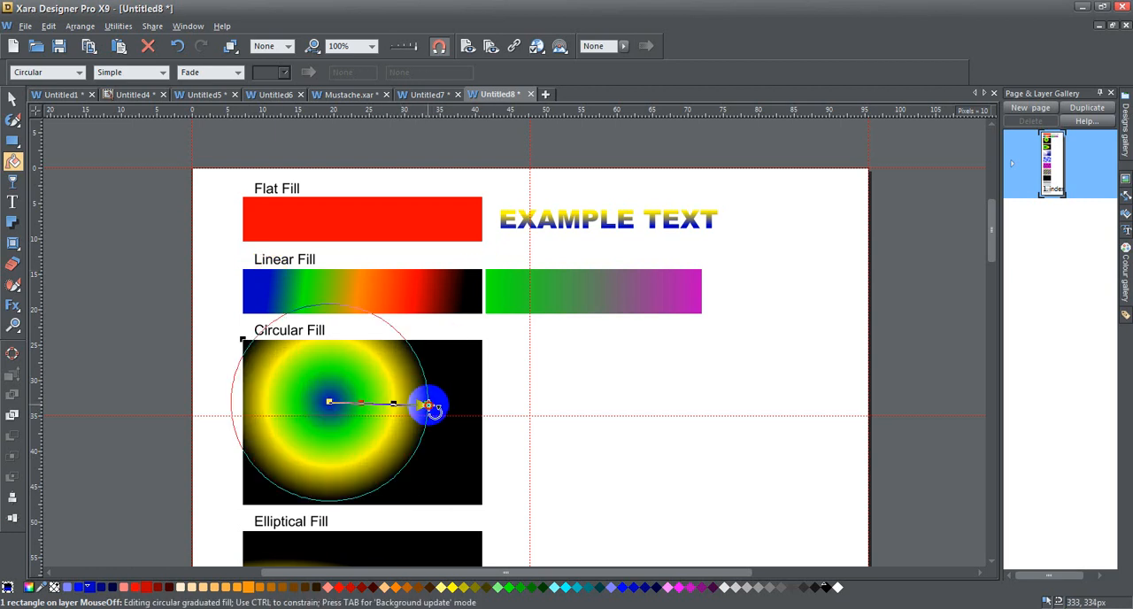
mouse_move(328, 404)
left_mouse_down()
mouse_move(404, 435)
mouse_move(354, 411)
mouse_move(308, 414)
mouse_move(307, 400)
left_mouse_up()
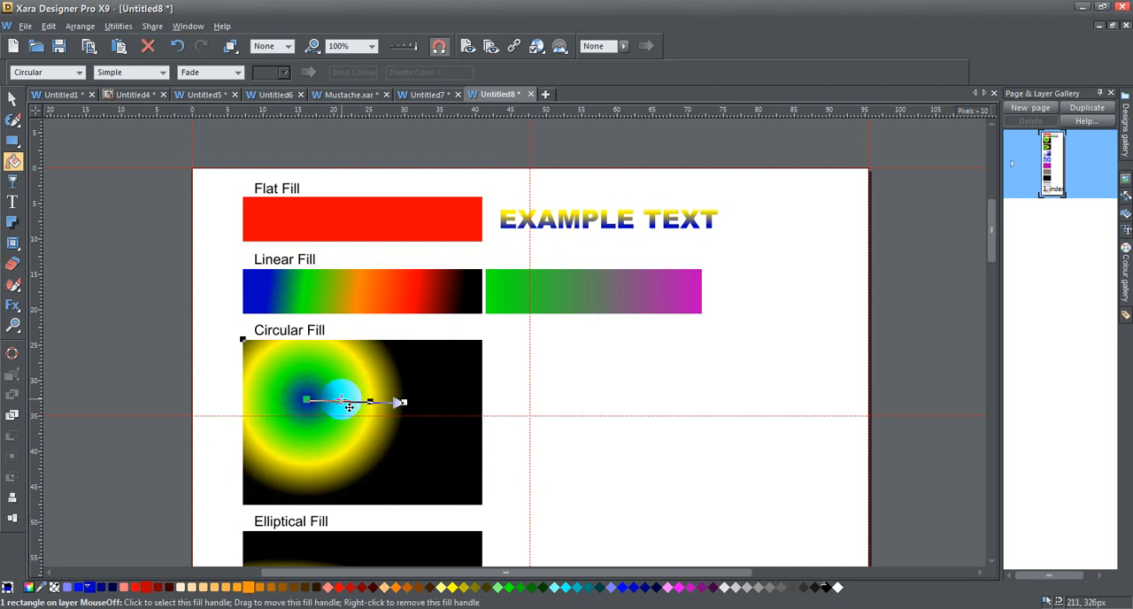
left_click(342, 401)
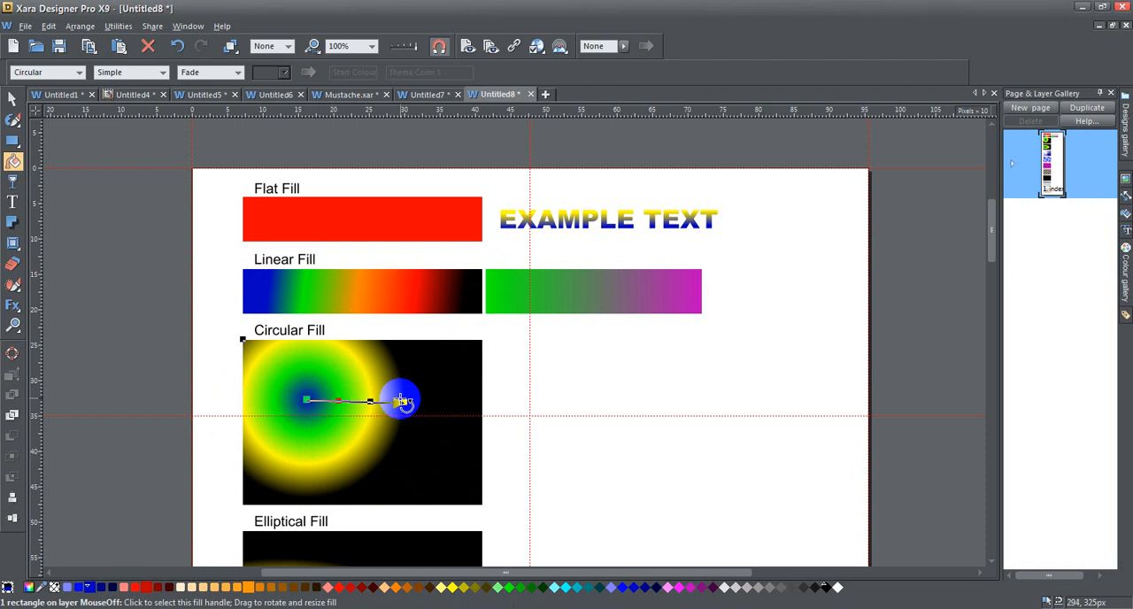
mouse_move(404, 403)
left_mouse_down()
mouse_move(445, 398)
mouse_move(364, 395)
mouse_move(458, 399)
mouse_move(372, 398)
mouse_move(417, 397)
left_mouse_up()
Set the circular fill to Repeating and shorten its radius to produce many narrow concentric rings
left_click(131, 73)
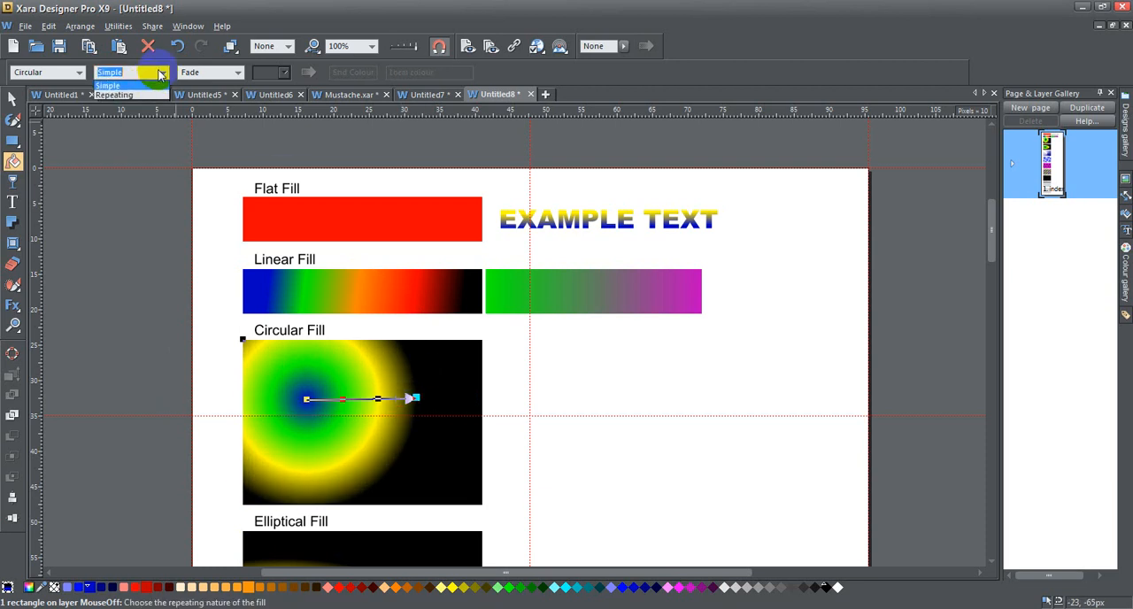
left_click(146, 96)
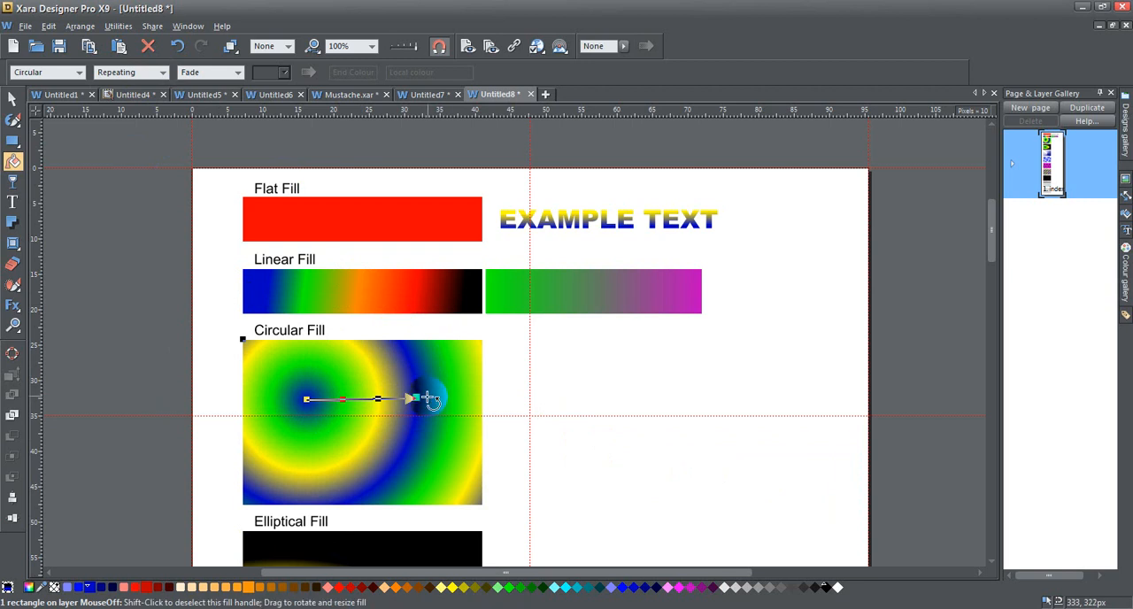
left_click_drag(418, 400, 338, 397)
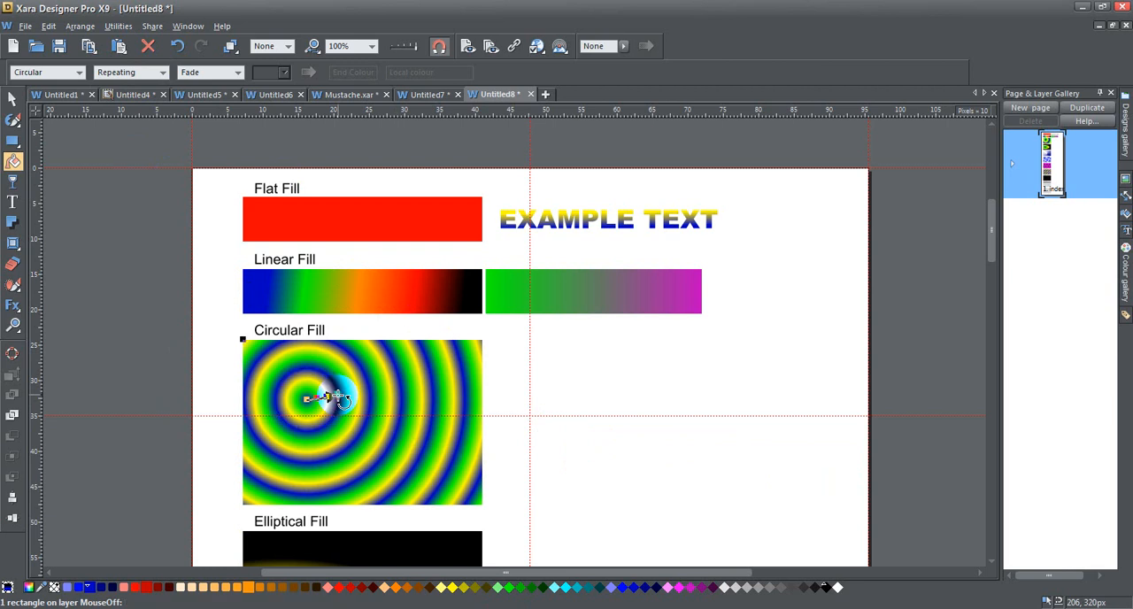
Select the elliptical-fill rectangle and reshape its fill, with the vertical handle shortened and the horizontal one extended almost to the rectangle's right edge
scroll(341, 396, "down", 4)
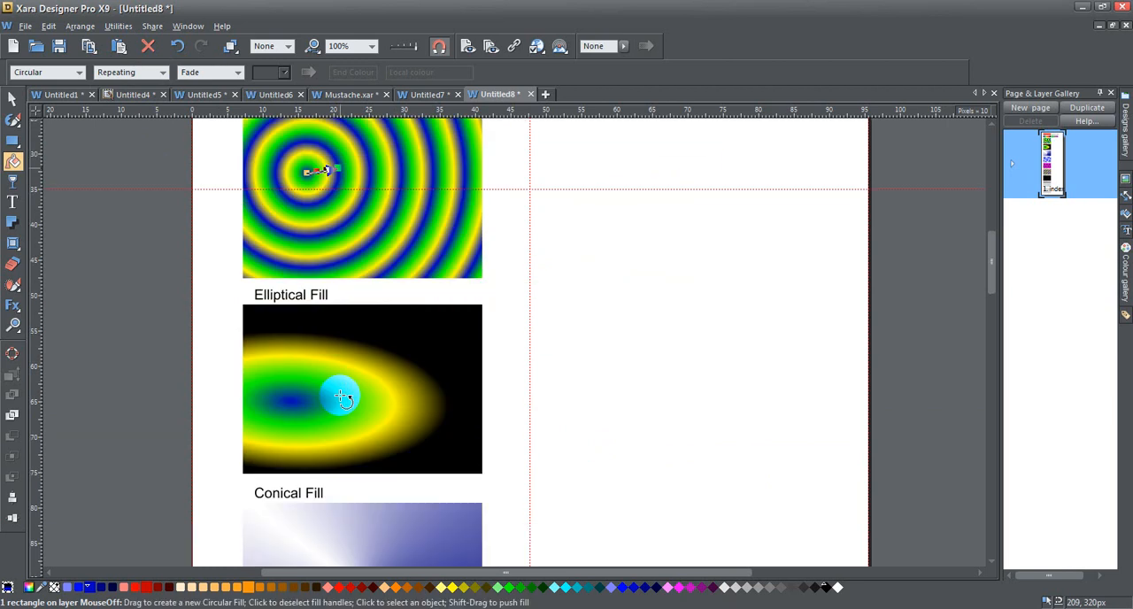
left_click(337, 388)
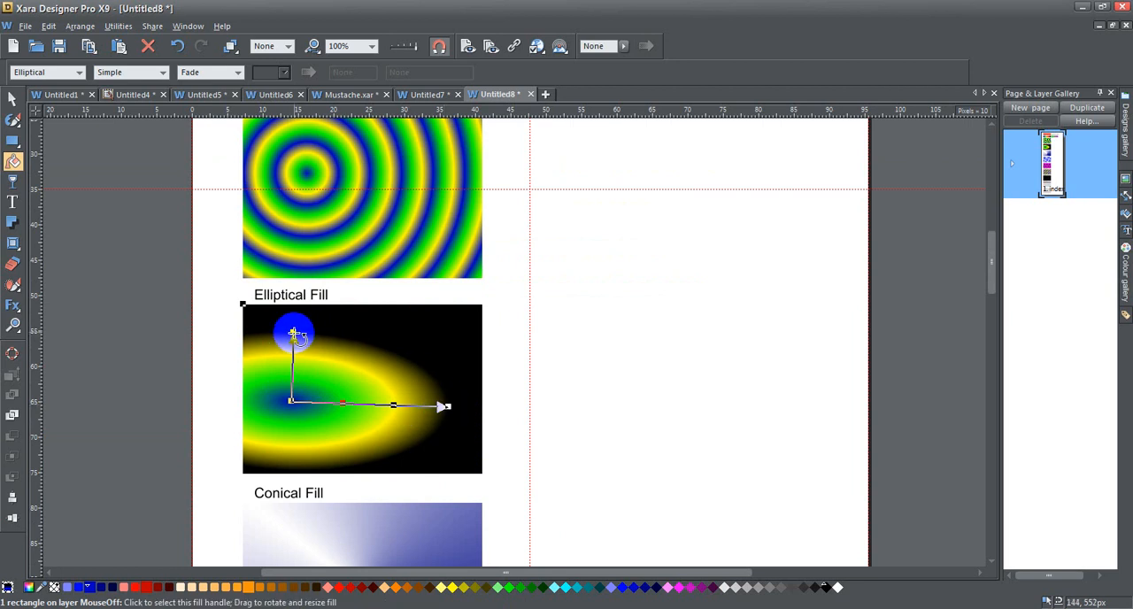
mouse_move(293, 335)
left_mouse_down()
mouse_move(295, 362)
mouse_move(324, 296)
mouse_move(283, 369)
mouse_move(286, 331)
mouse_move(303, 328)
mouse_move(609, 333)
mouse_move(384, 366)
mouse_move(131, 279)
mouse_move(275, 357)
mouse_move(349, 325)
mouse_move(291, 333)
left_mouse_up()
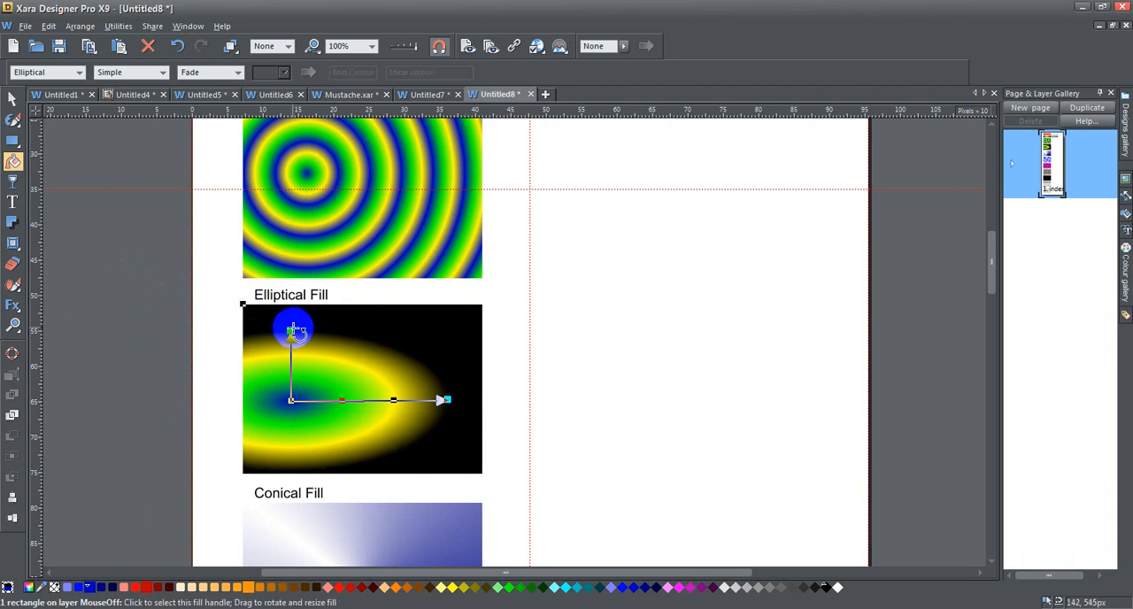
left_click_drag(448, 398, 476, 394)
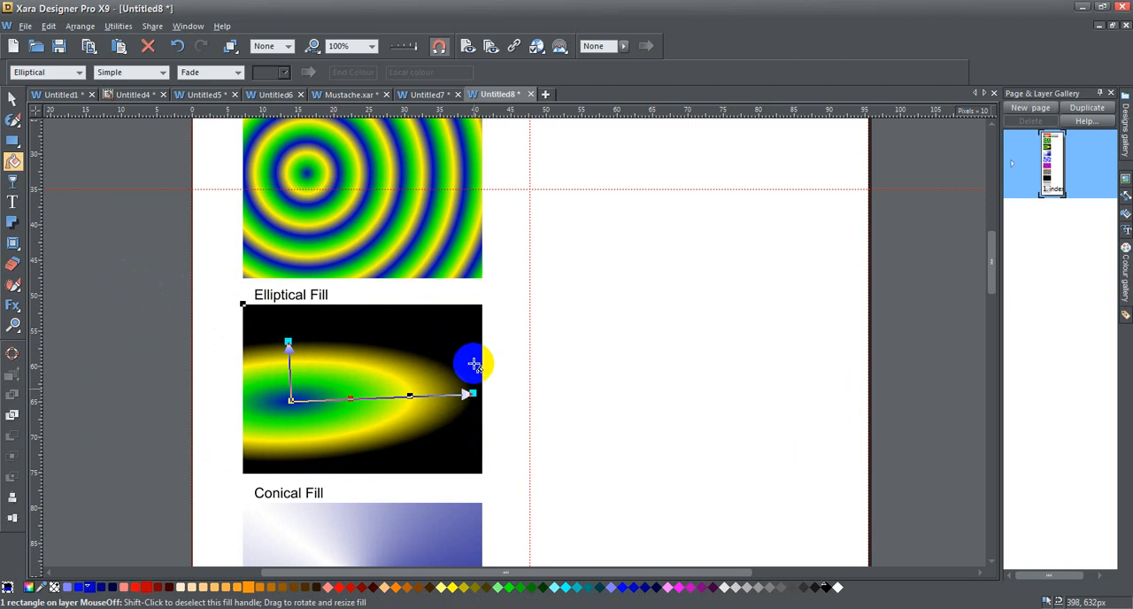
Set the elliptical fill to Repeating and shorten both of its handles to produce narrow, slightly tilted elliptical rings
left_click(162, 72)
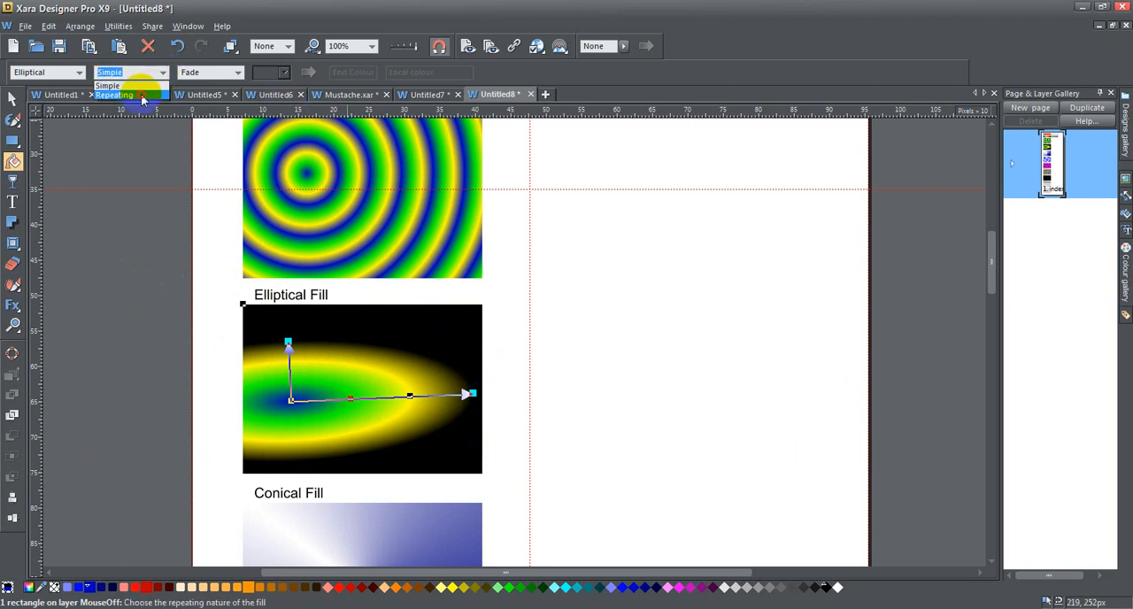
left_click(133, 96)
left_click(474, 394)
left_click_drag(474, 395, 359, 390)
left_click_drag(287, 341, 285, 366)
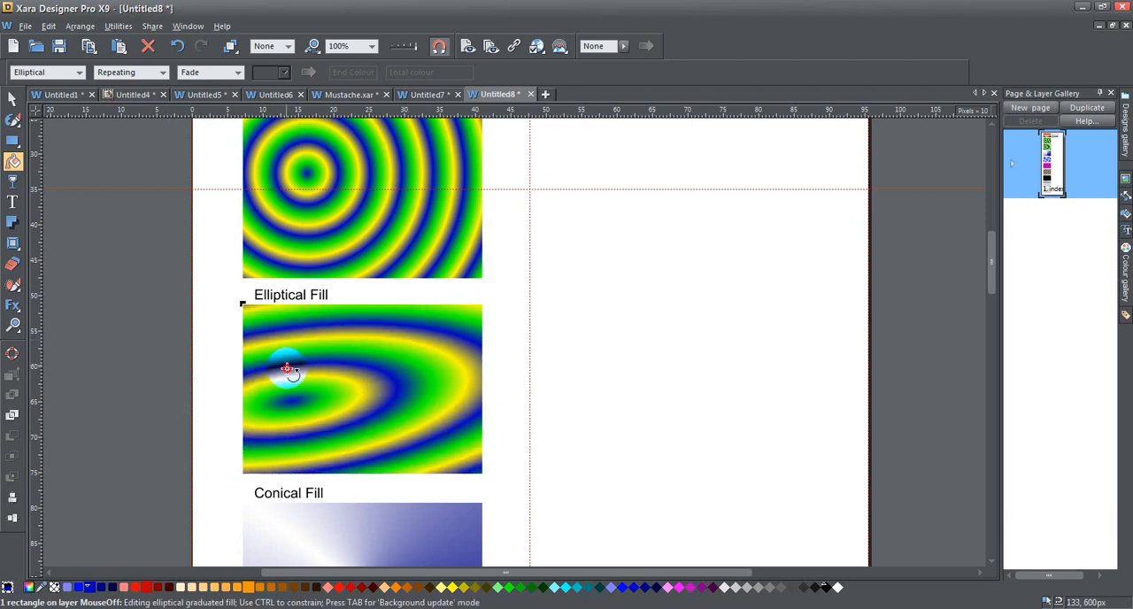
left_click_drag(391, 390, 353, 389)
left_click_drag(286, 374, 288, 382)
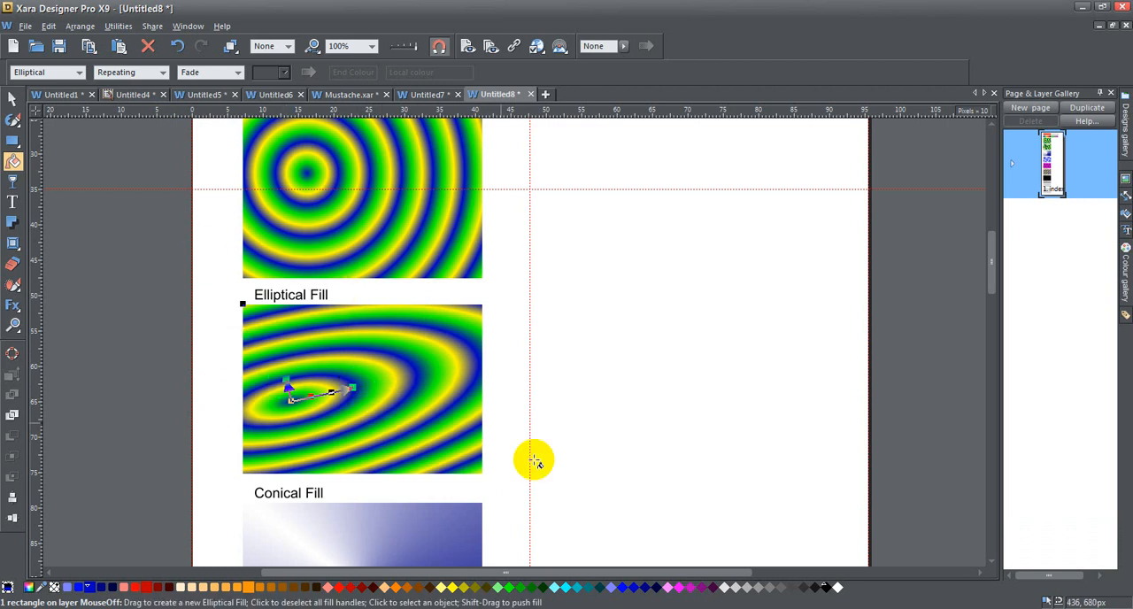
Select the conical-fill rectangle to show its curved fill handles, and switch to the Selector tool
scroll(431, 407, "down", 1)
scroll(432, 407, "down", 5)
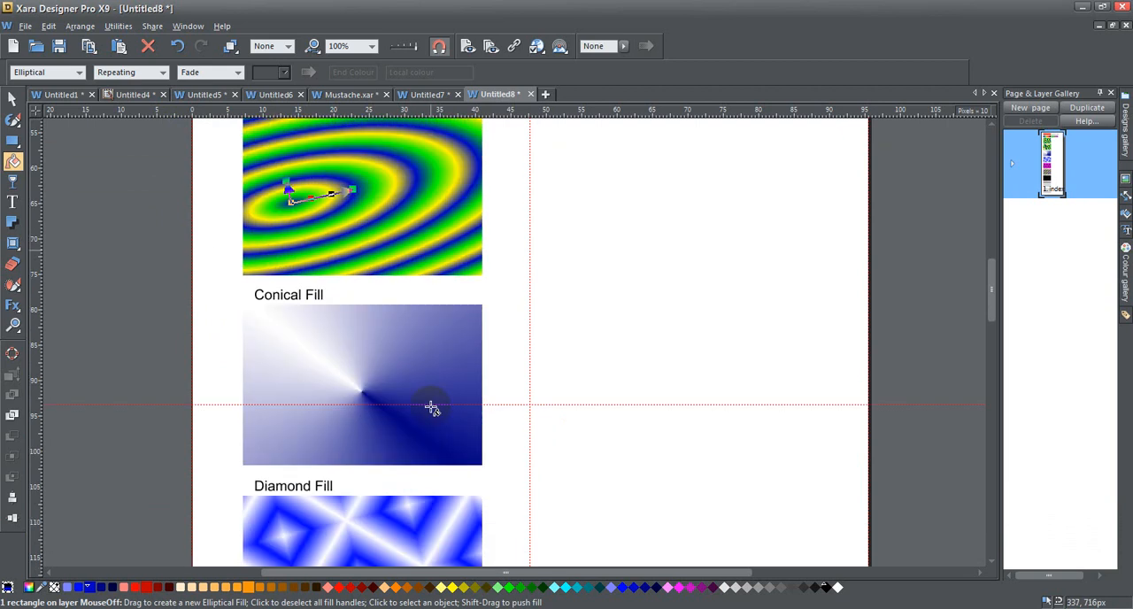
left_click(404, 383)
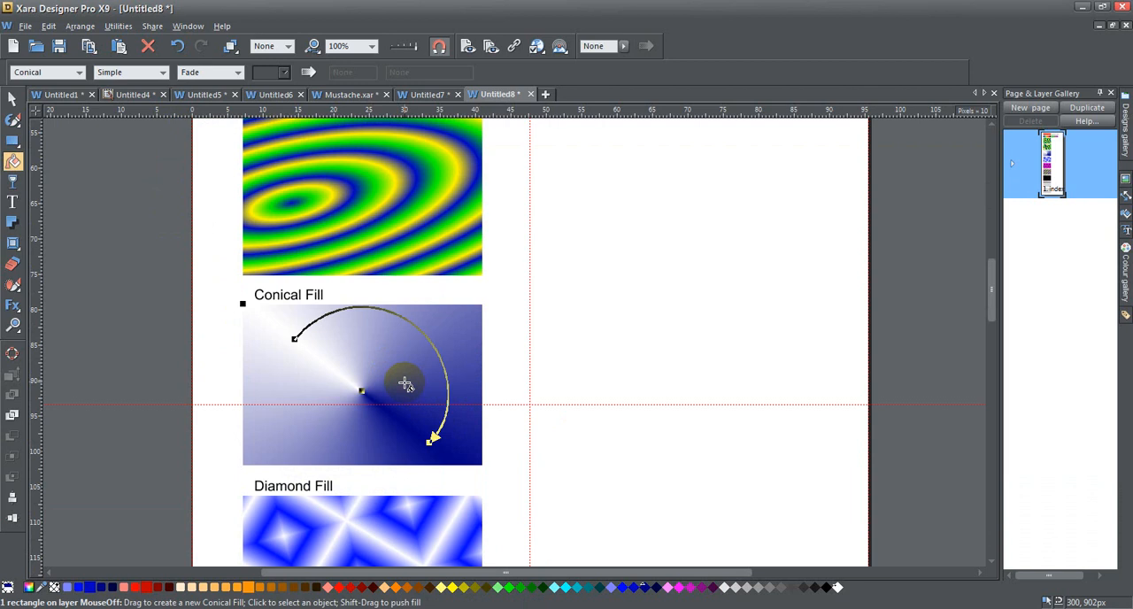
left_click(12, 99)
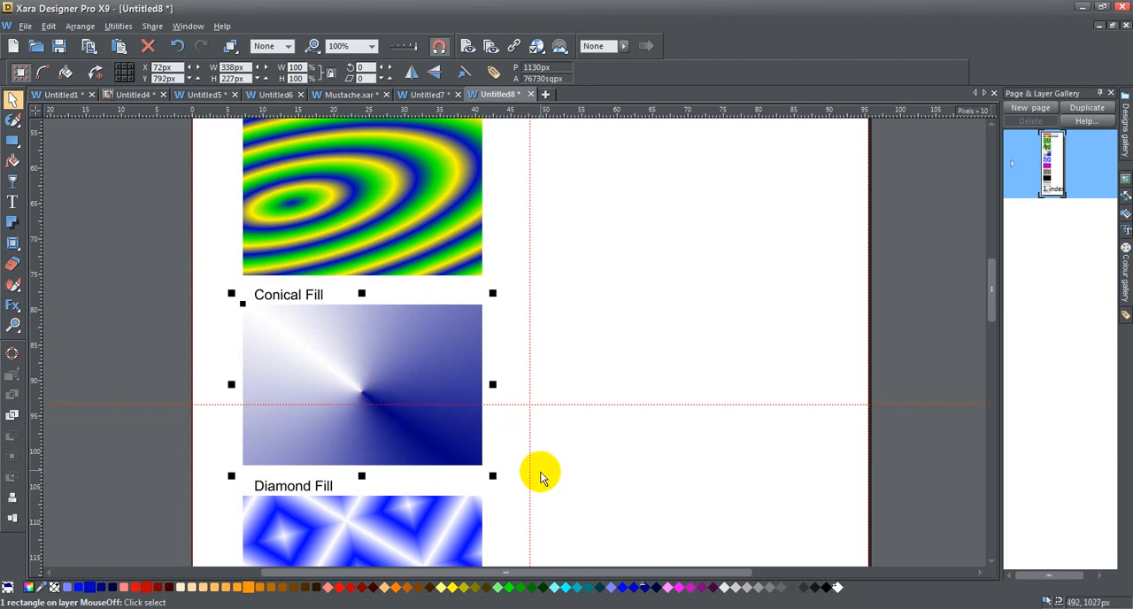
Set the conical fill's end colour to black, add a blue intermediate colour handle on its arc, and deselect the rectangle
left_click(12, 160)
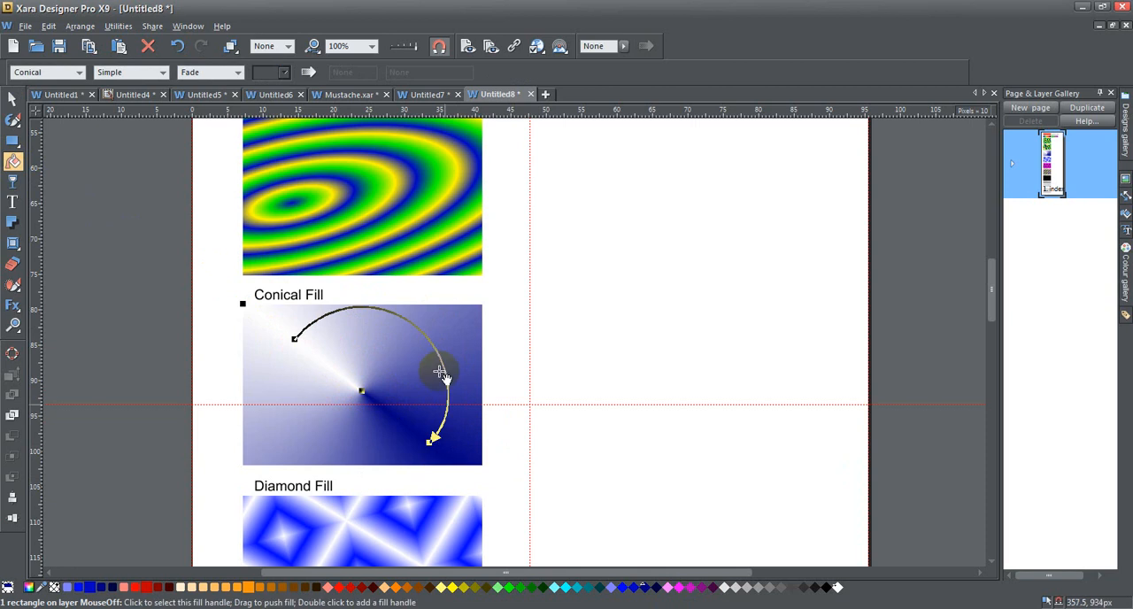
left_click(431, 443)
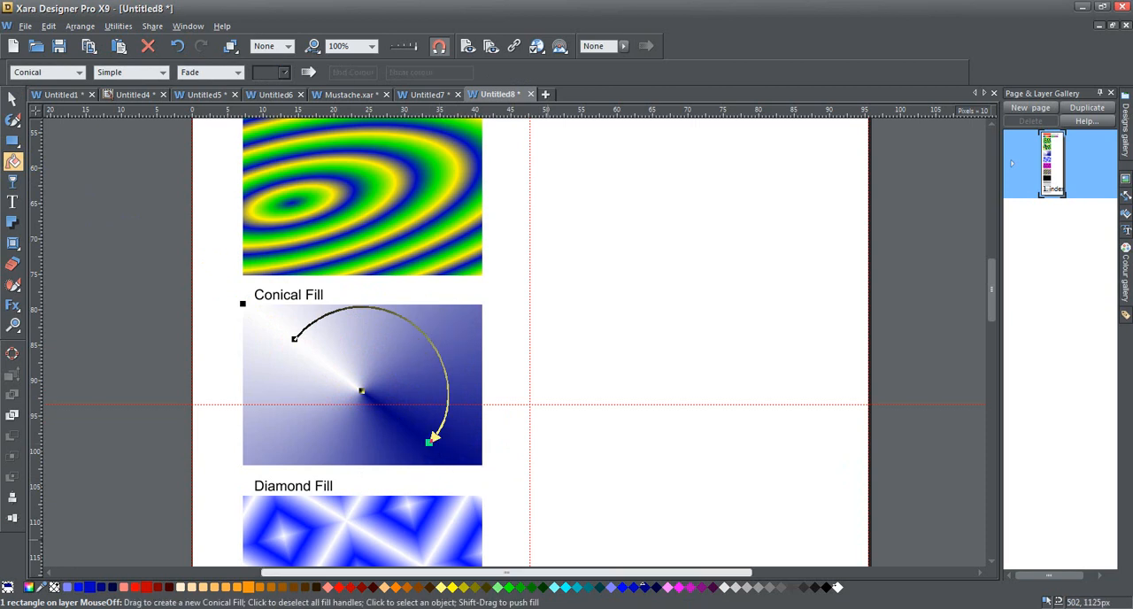
left_click(655, 589)
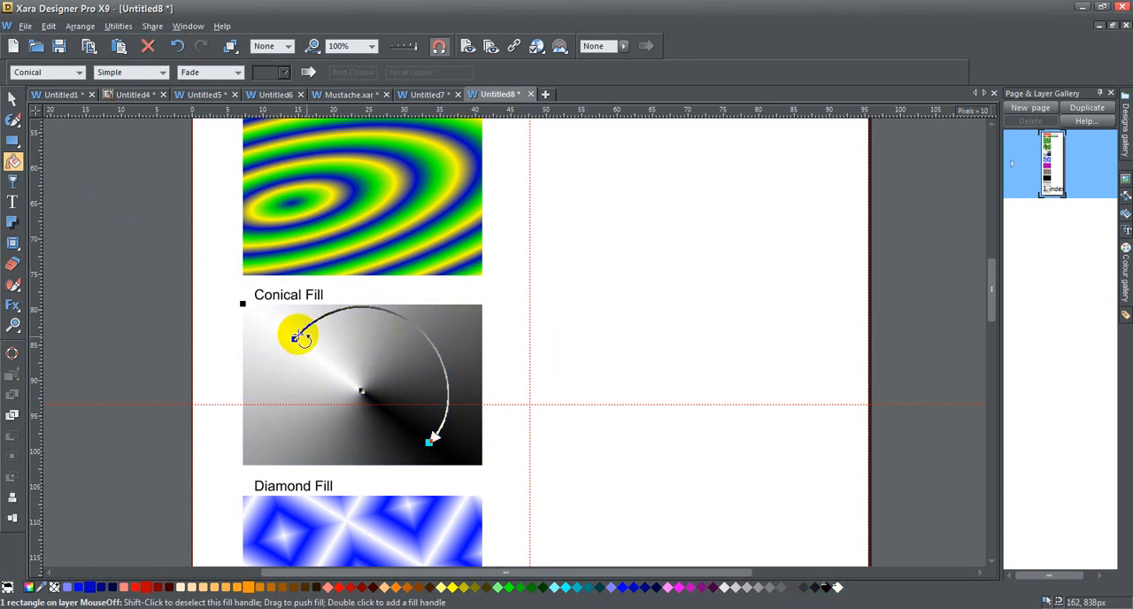
double_click(423, 333)
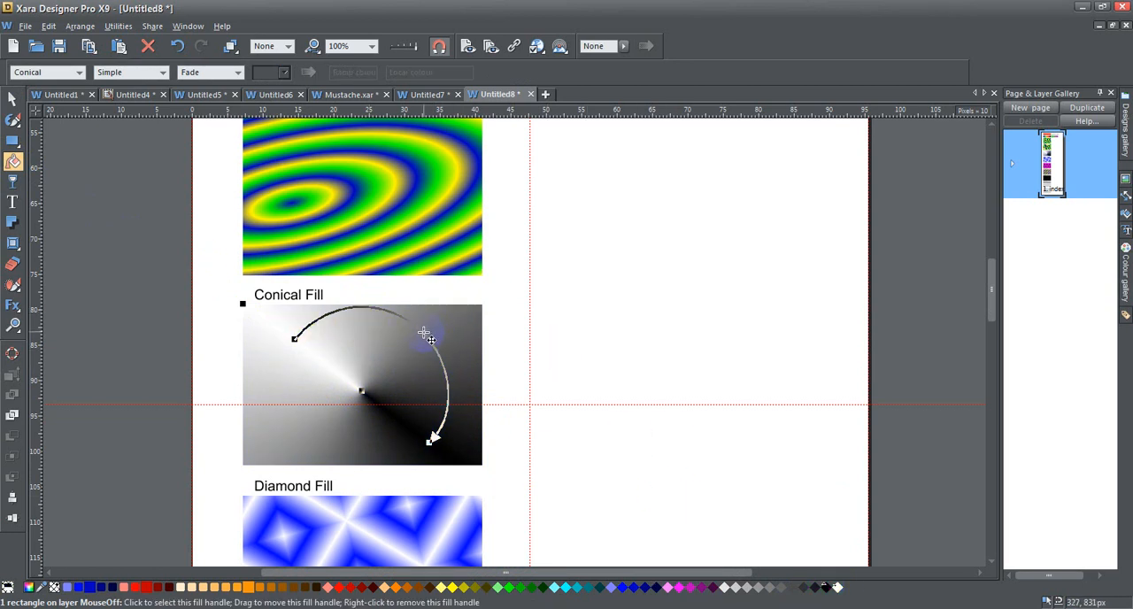
left_click(624, 588)
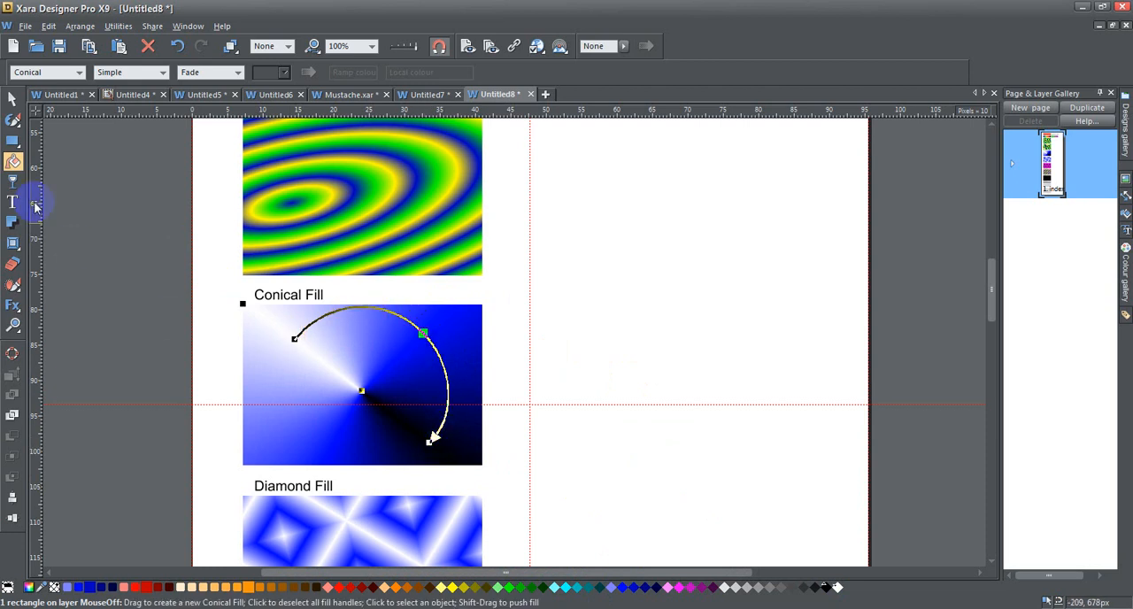
left_click(13, 99)
left_click(88, 189)
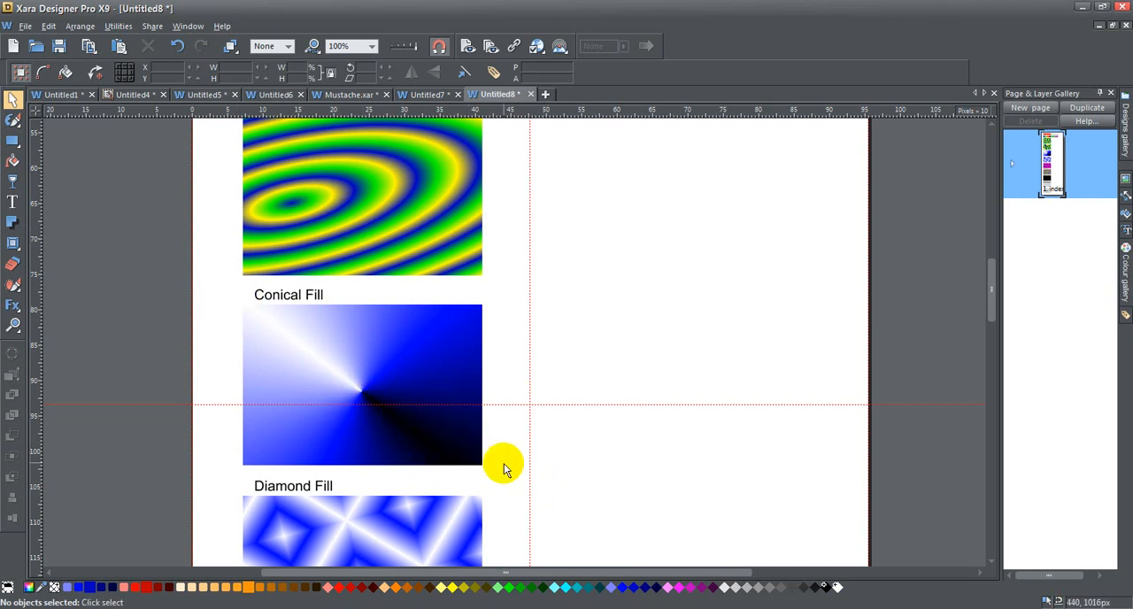
Select the diamond-fill rectangle, set its fill to Simple, and delete the intermediate colour handle
scroll(504, 467, "down", 3)
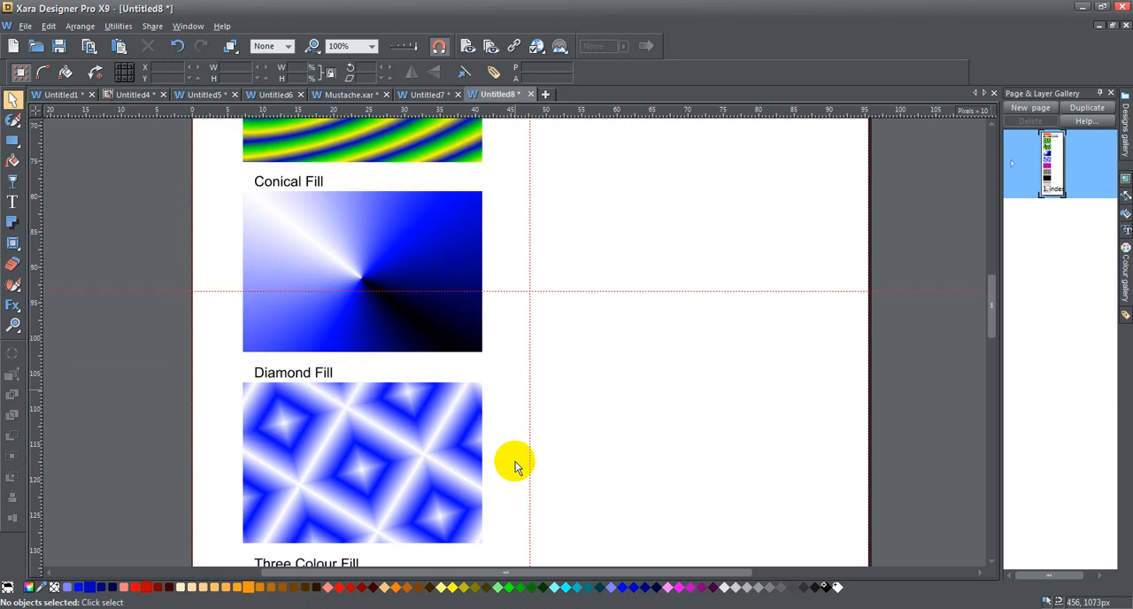
left_click(366, 457)
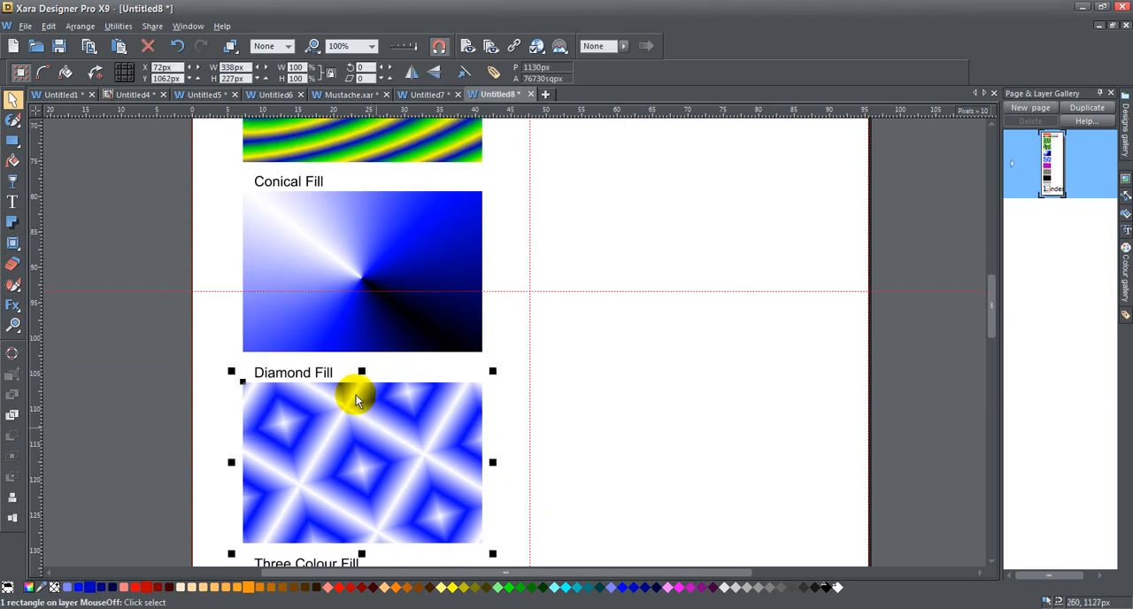
left_click(12, 162)
left_click(149, 73)
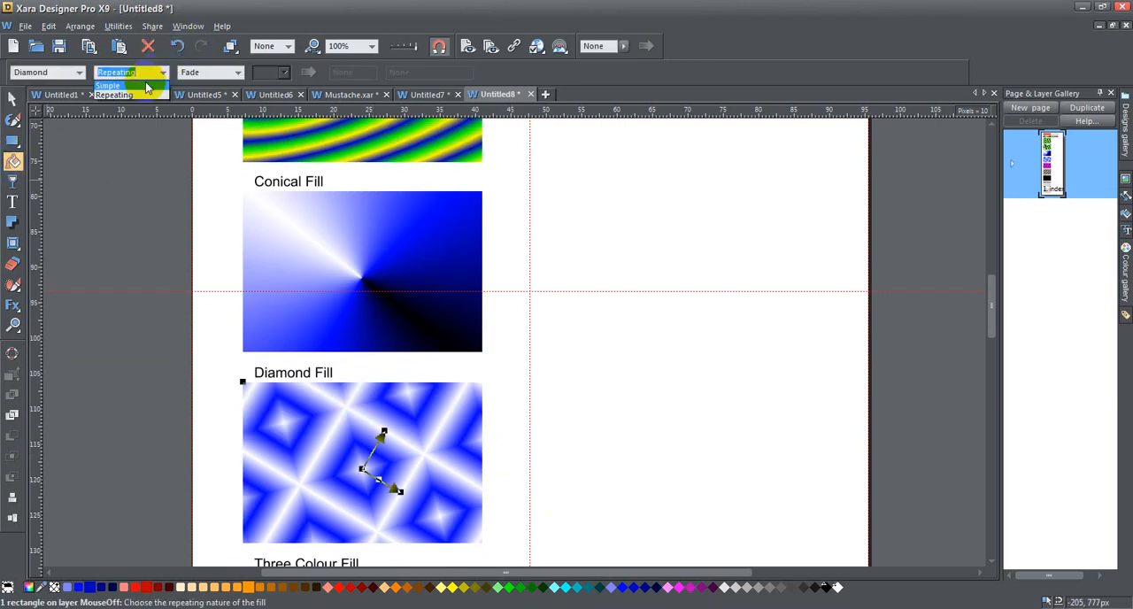
left_click(146, 86)
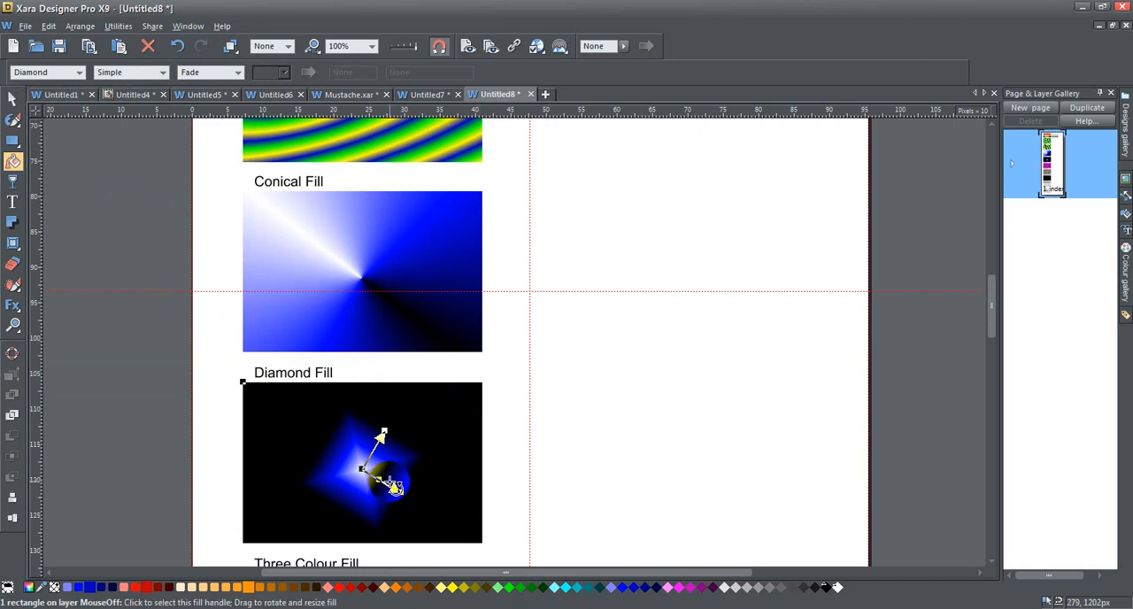
left_click(383, 481)
key("Delete")
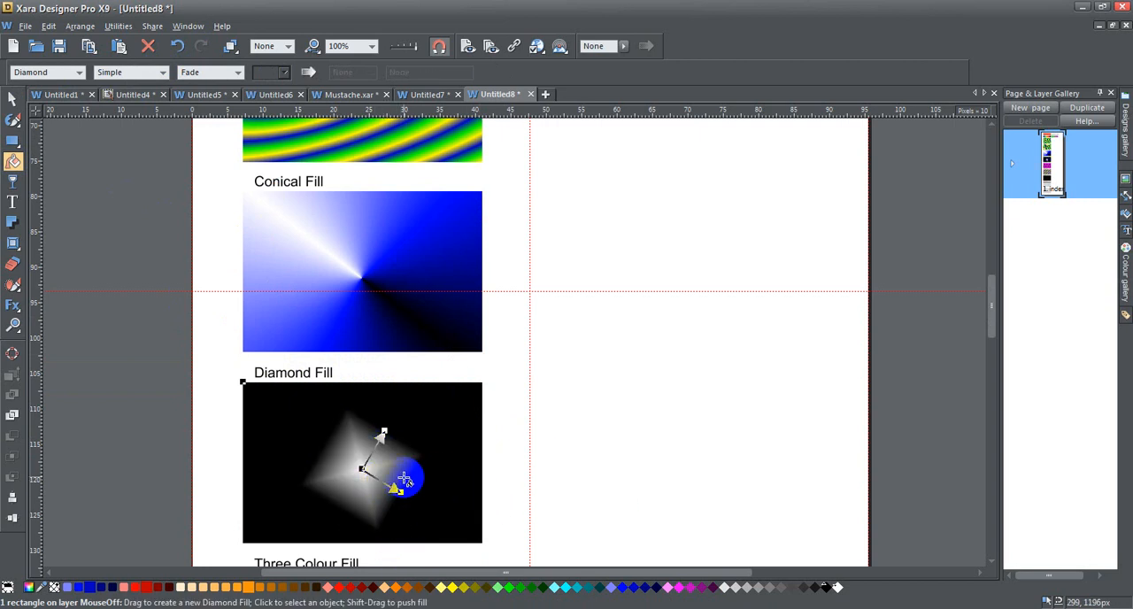
Try blue as the end colour of the diamond fill's outer handles and set it back to black
left_click(363, 469)
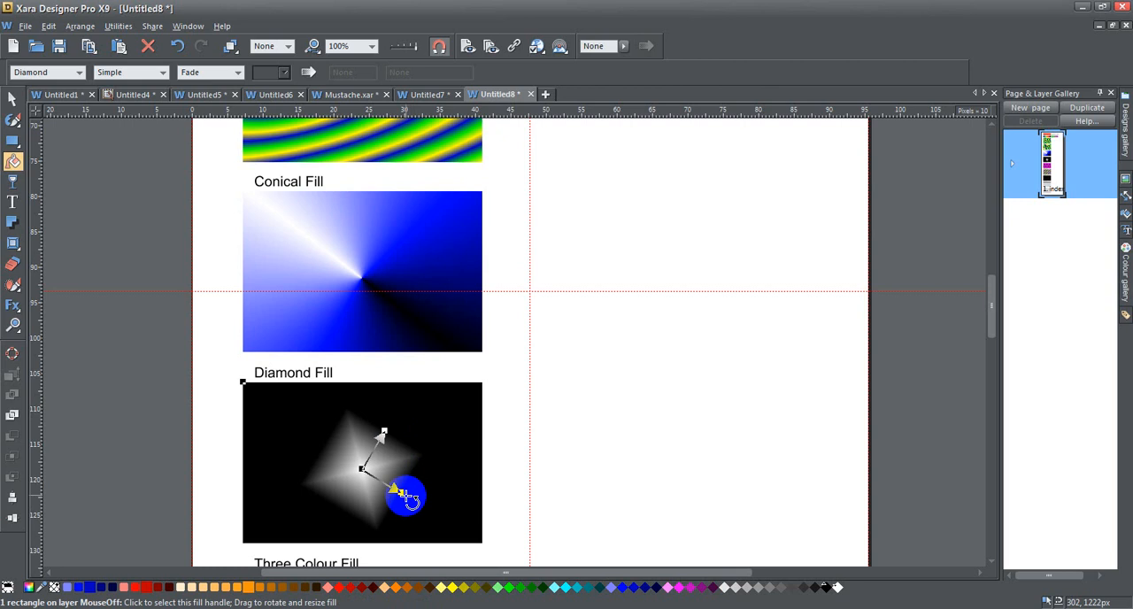
left_click(385, 433)
left_click(534, 449)
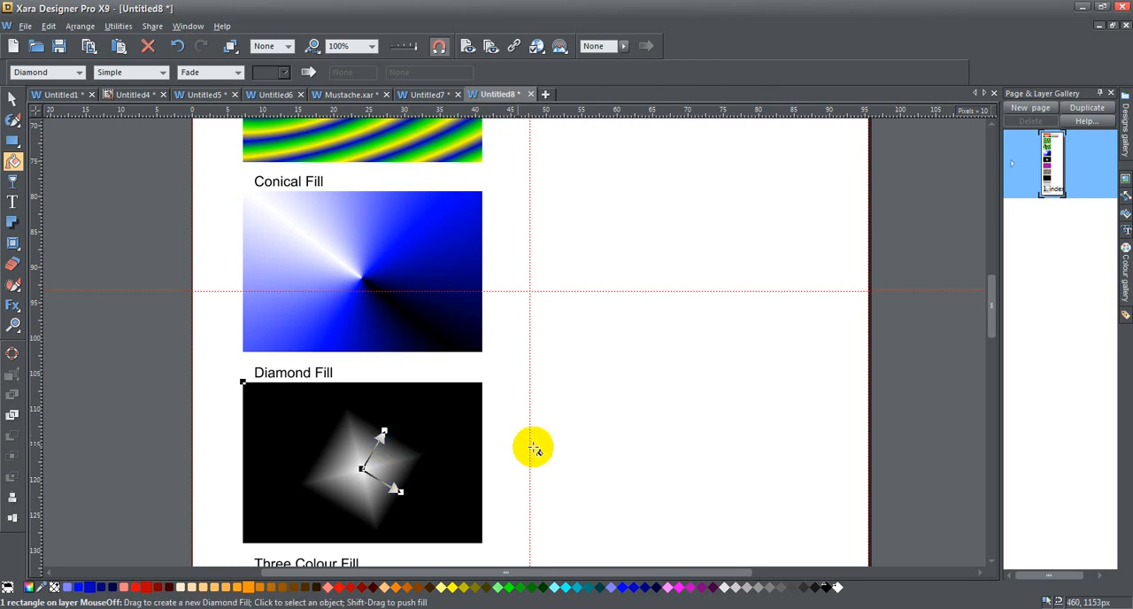
left_click(398, 490)
left_click(632, 588)
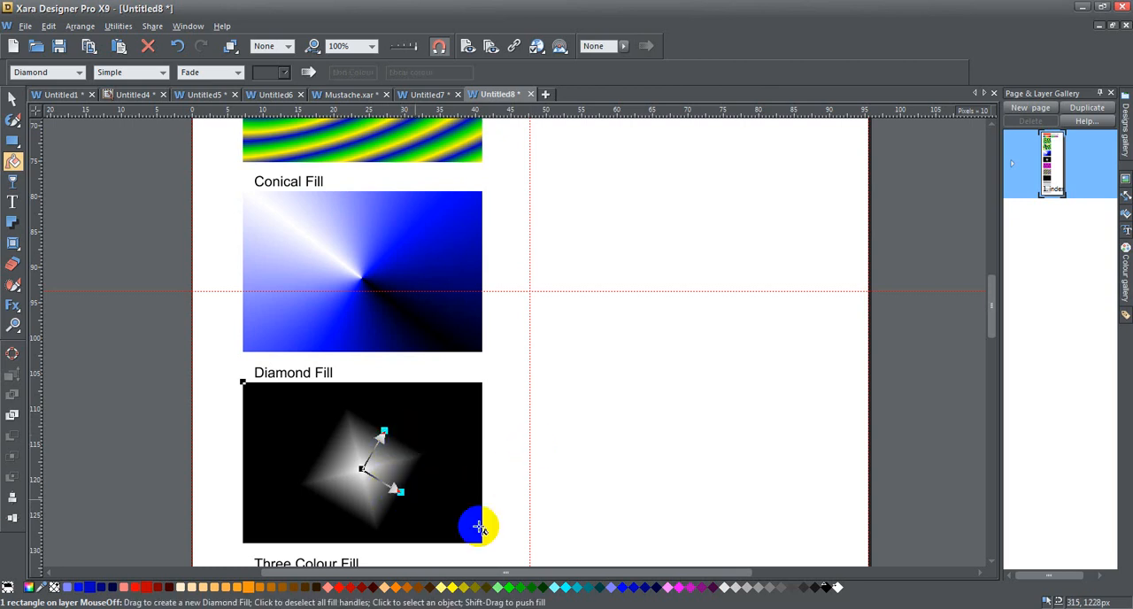
left_click(623, 589)
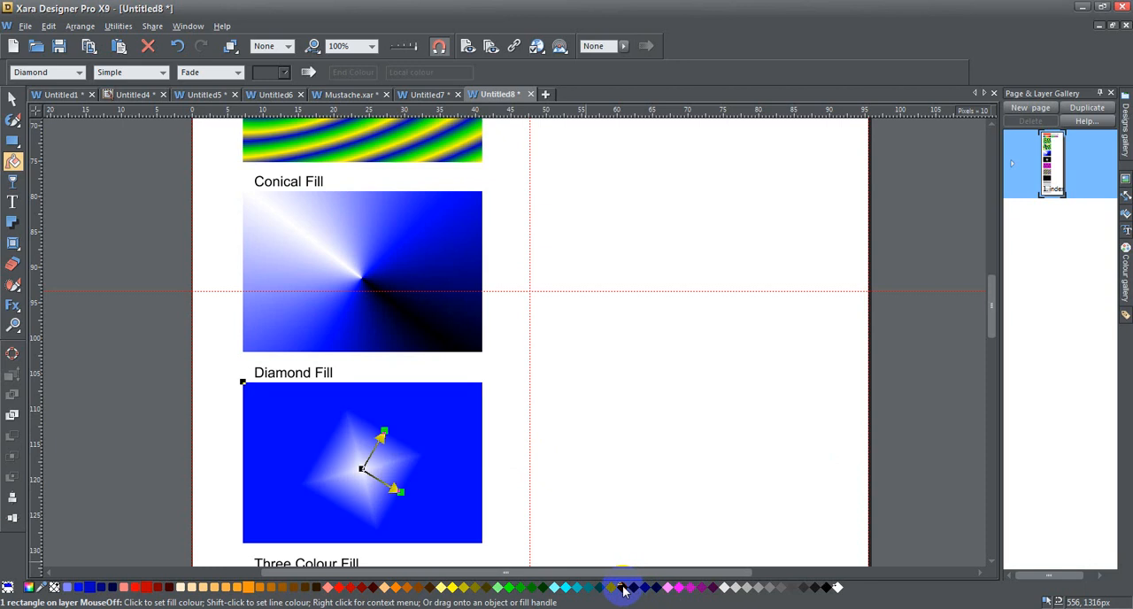
left_click(828, 589)
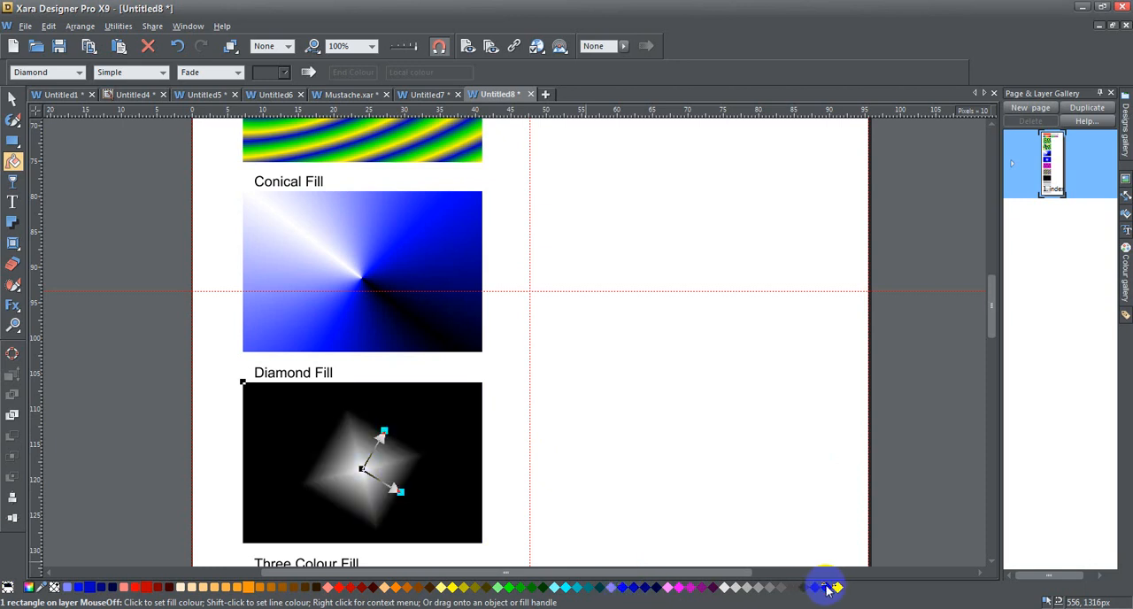
Reshape the diamond fill into a small upright square around the rectangle's centre and set it to Repeating
left_click(400, 493)
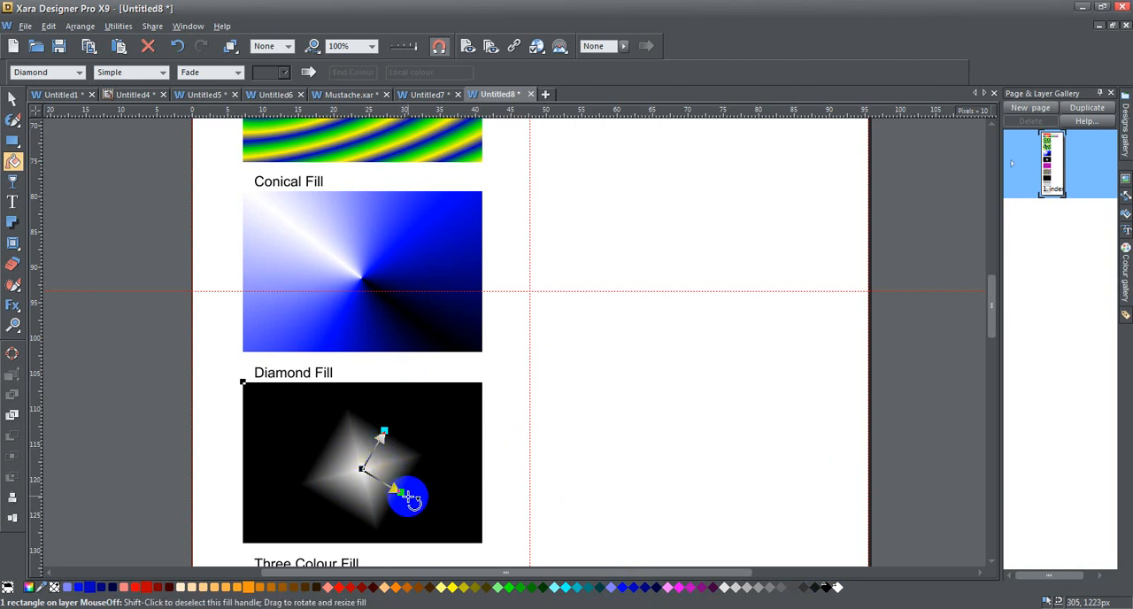
left_click_drag(400, 493, 437, 504)
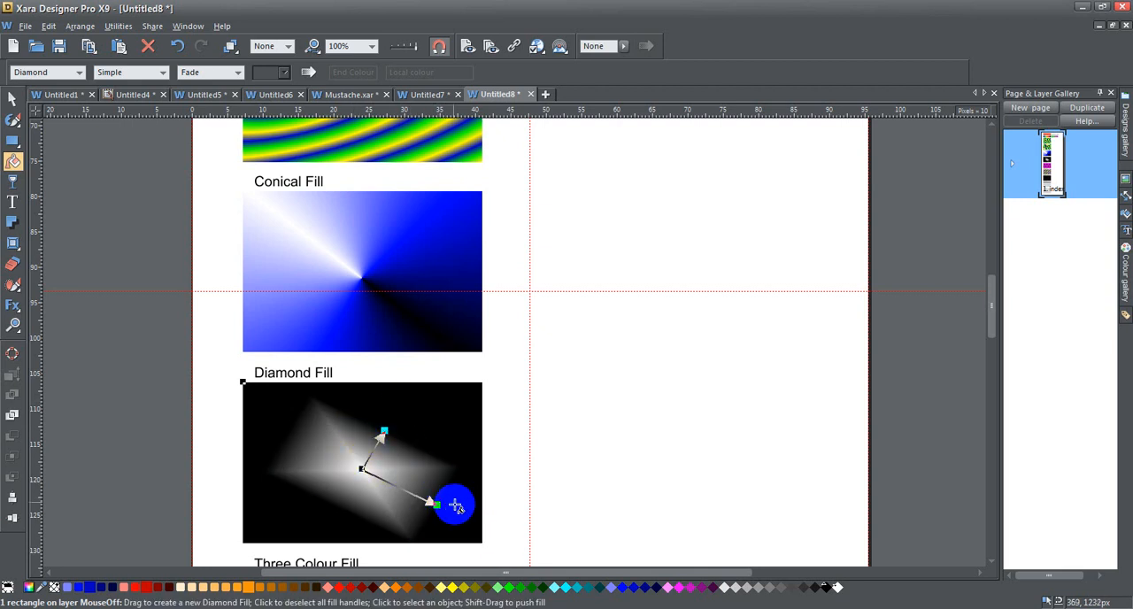
left_click_drag(437, 505, 418, 470)
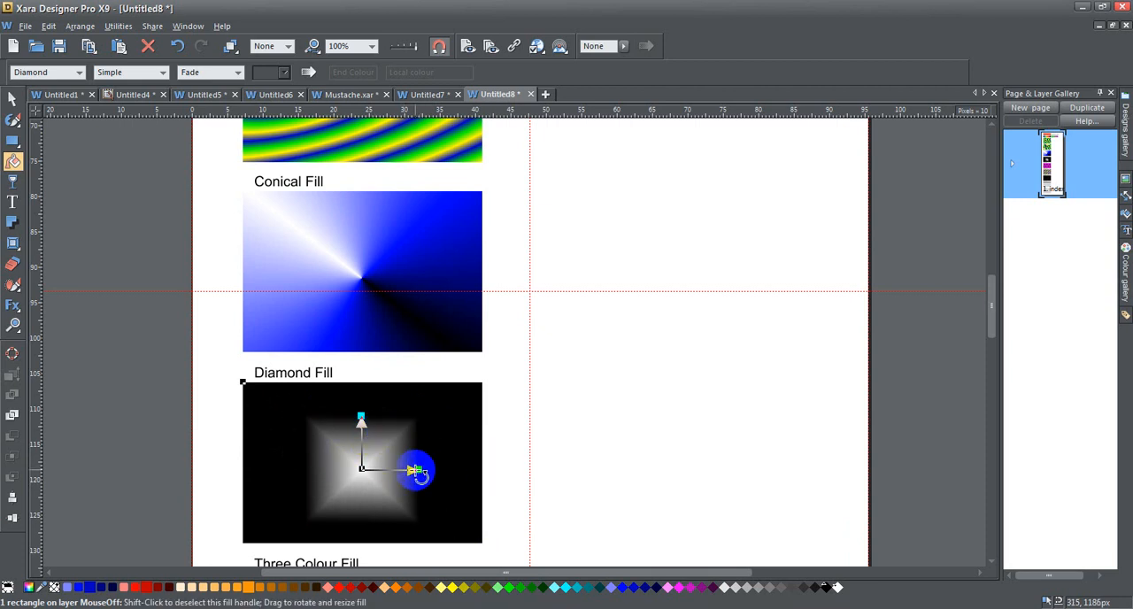
mouse_move(417, 470)
left_mouse_down()
mouse_move(445, 471)
mouse_move(406, 472)
left_mouse_up()
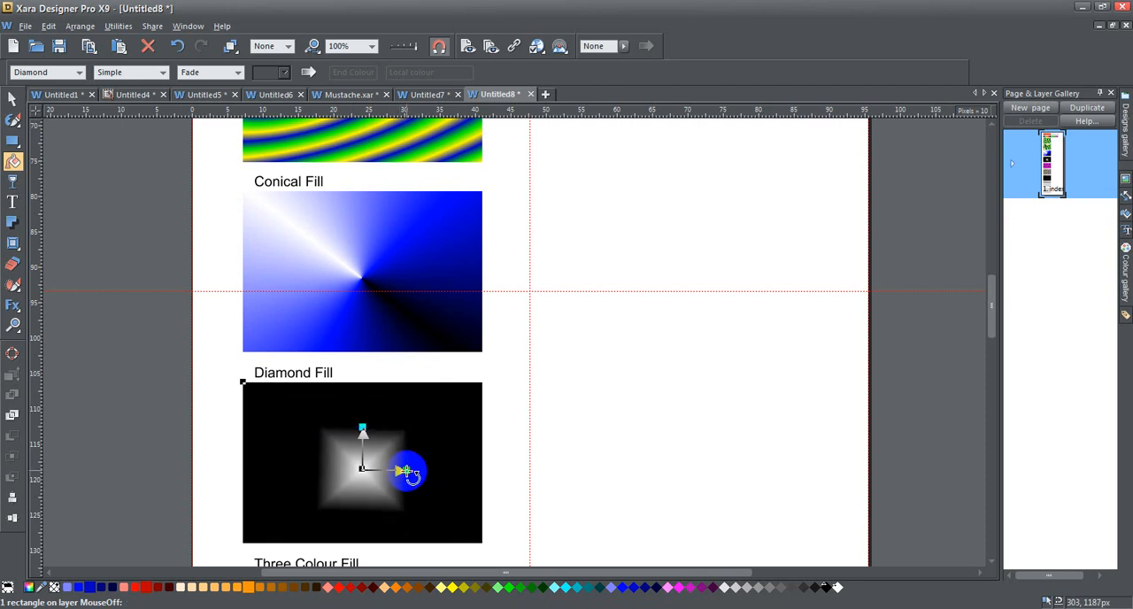
left_click(161, 74)
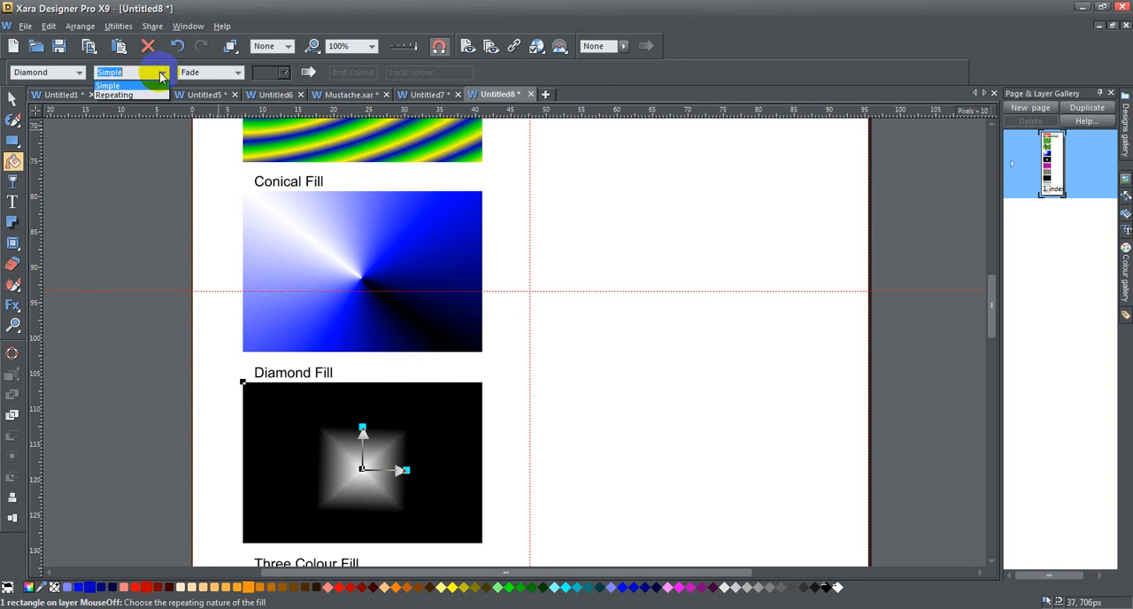
left_click(146, 95)
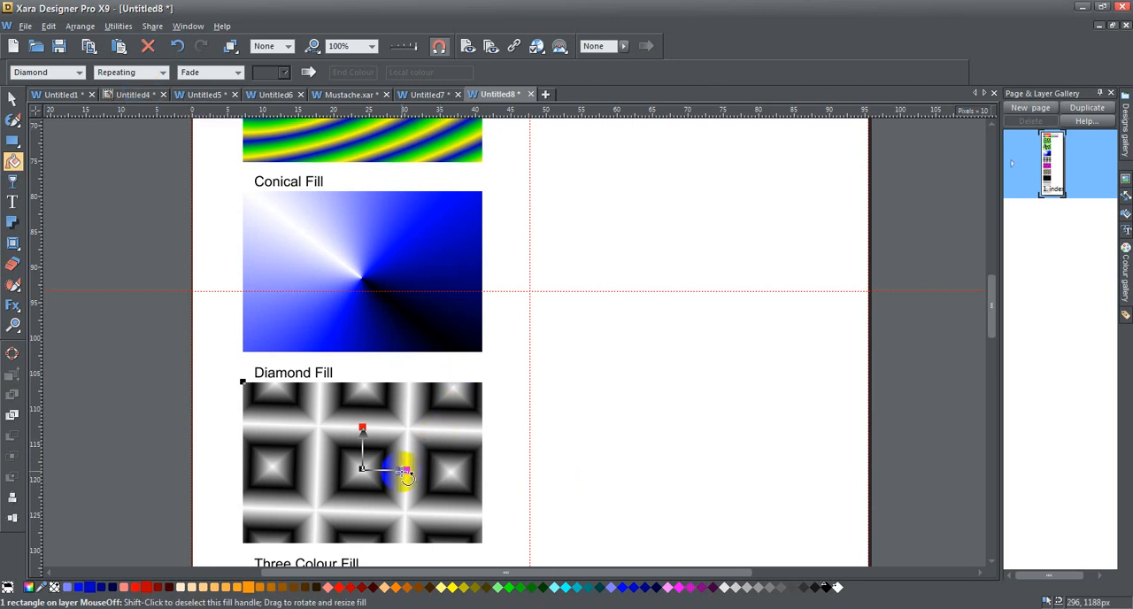
Recolour the repeating diamond fill with blue outer handles and a black centre, and shorten and slightly tilt its handles
left_click(624, 588)
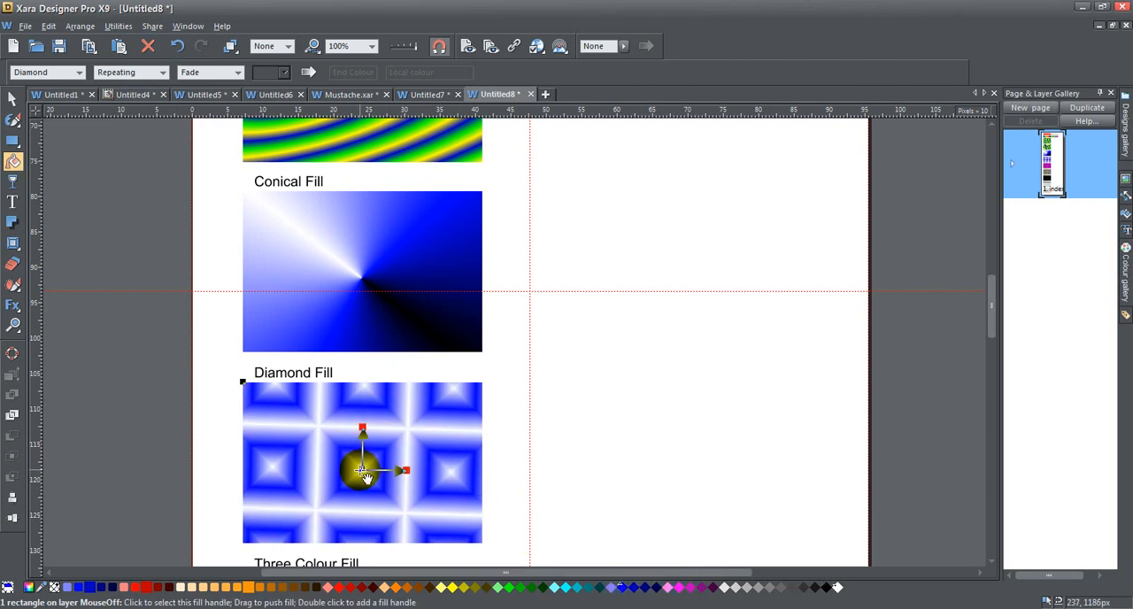
left_click(825, 588)
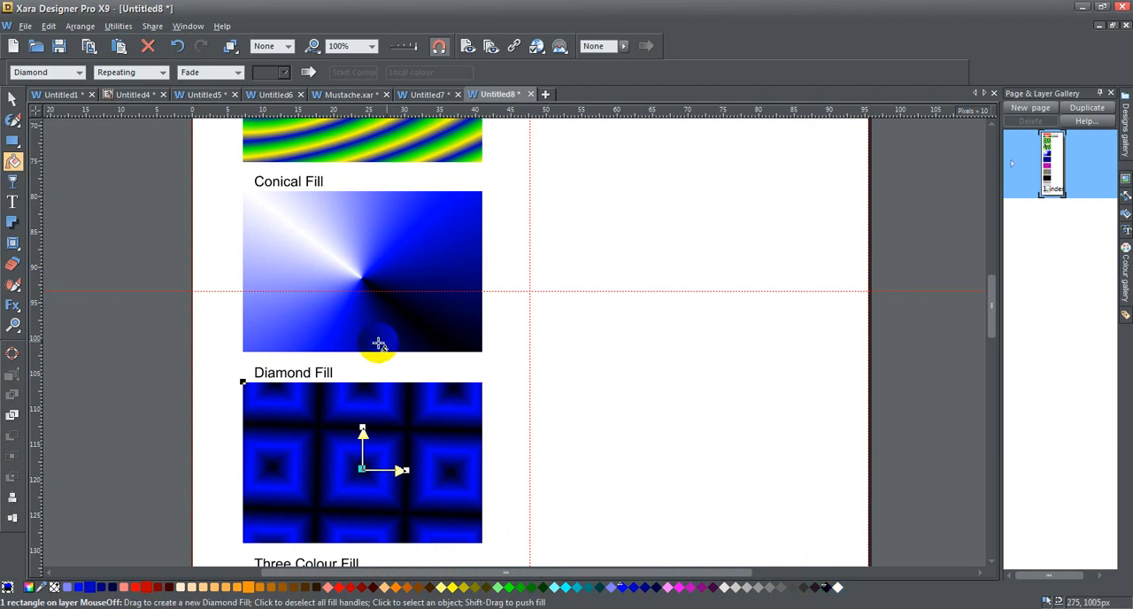
mouse_move(406, 470)
left_mouse_down()
mouse_move(446, 463)
mouse_move(372, 466)
mouse_move(392, 468)
left_mouse_up()
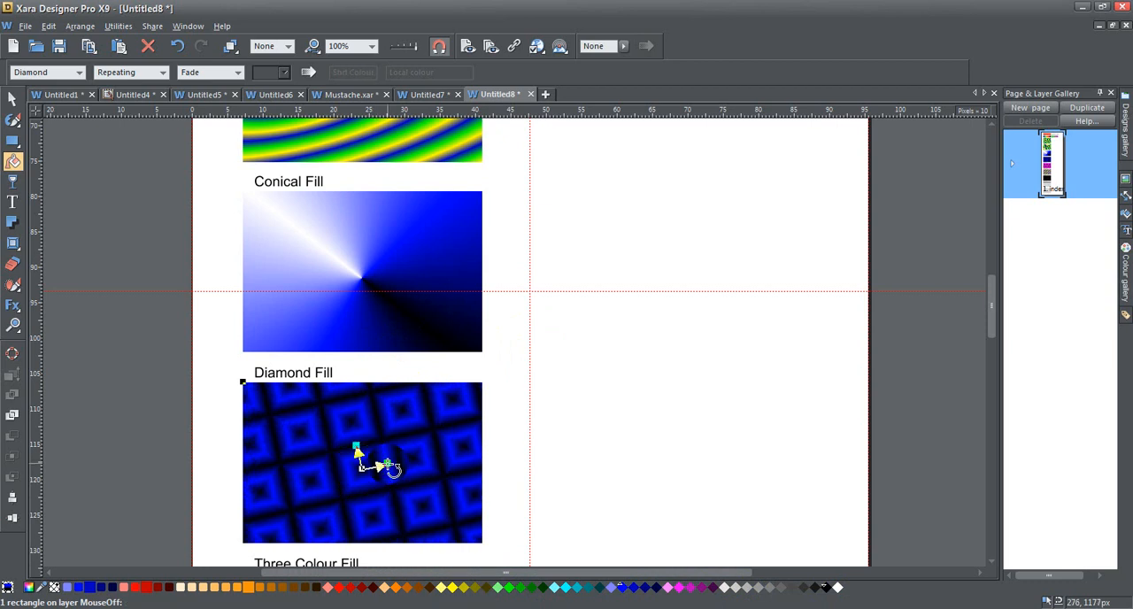
Select the three-colour-fill rectangle, try extending its upper fill handle, and undo that handle move
scroll(512, 450, "down", 6)
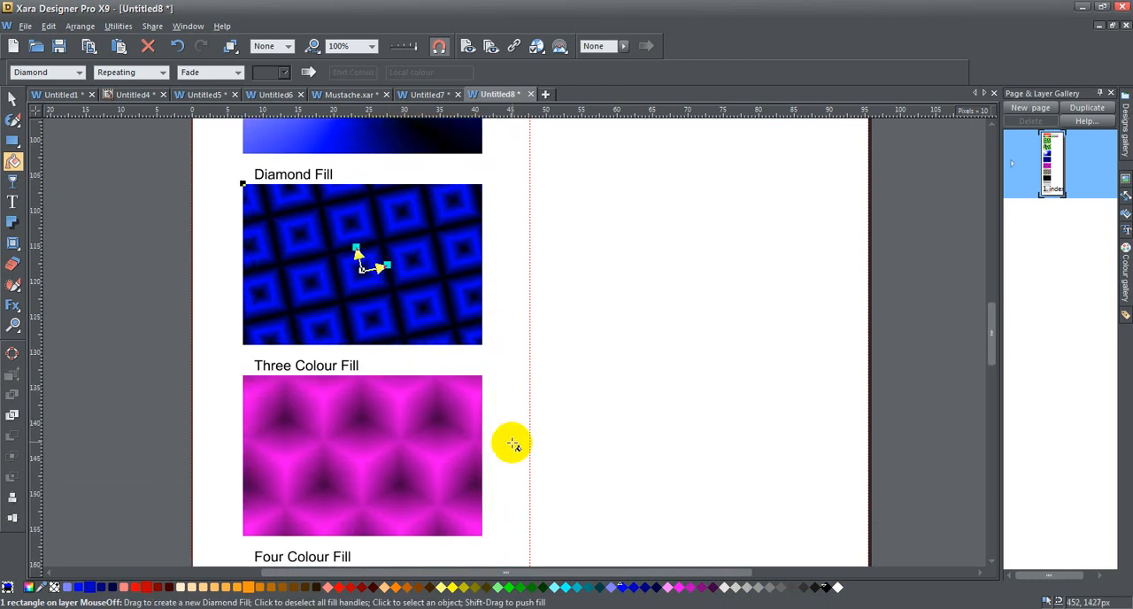
scroll(512, 443, "down", 2)
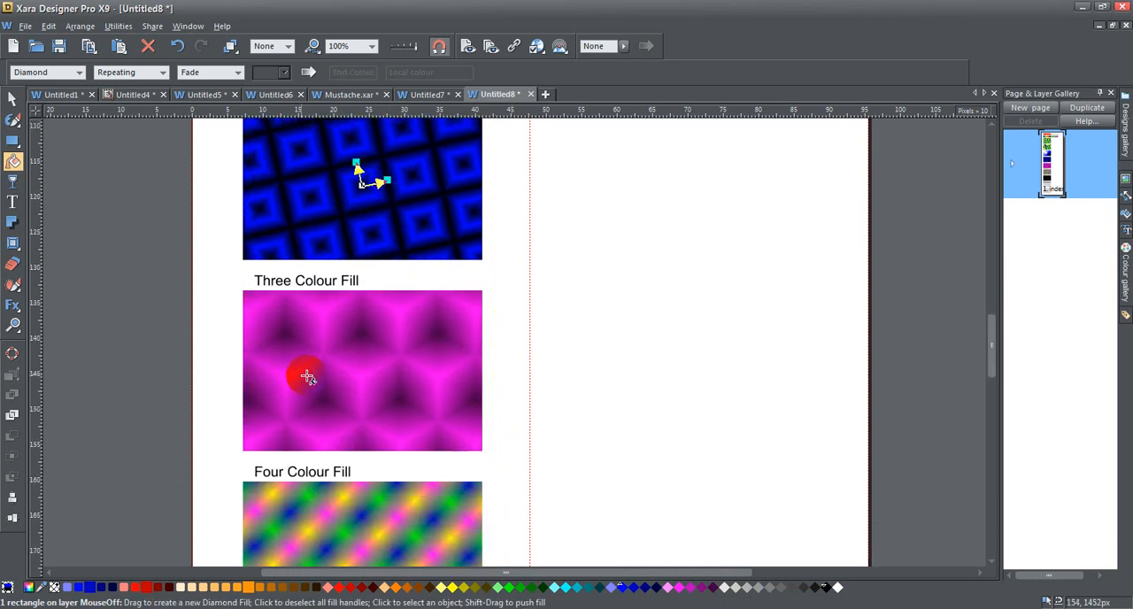
left_click(336, 368)
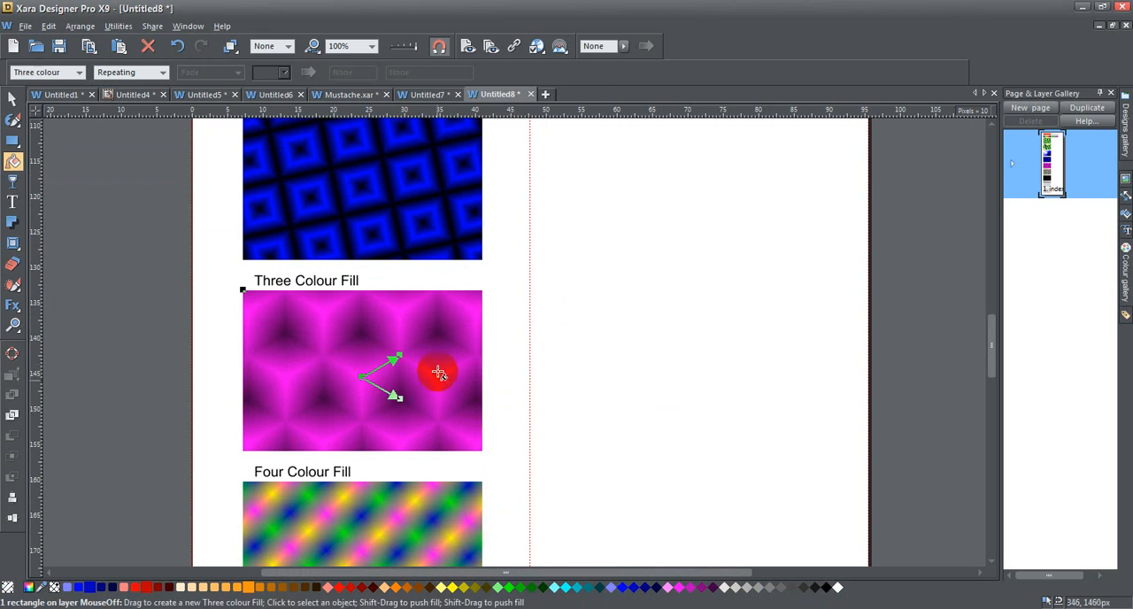
mouse_move(401, 356)
left_mouse_down()
mouse_move(415, 324)
mouse_move(397, 395)
mouse_move(414, 344)
mouse_move(443, 319)
mouse_move(411, 358)
left_mouse_up()
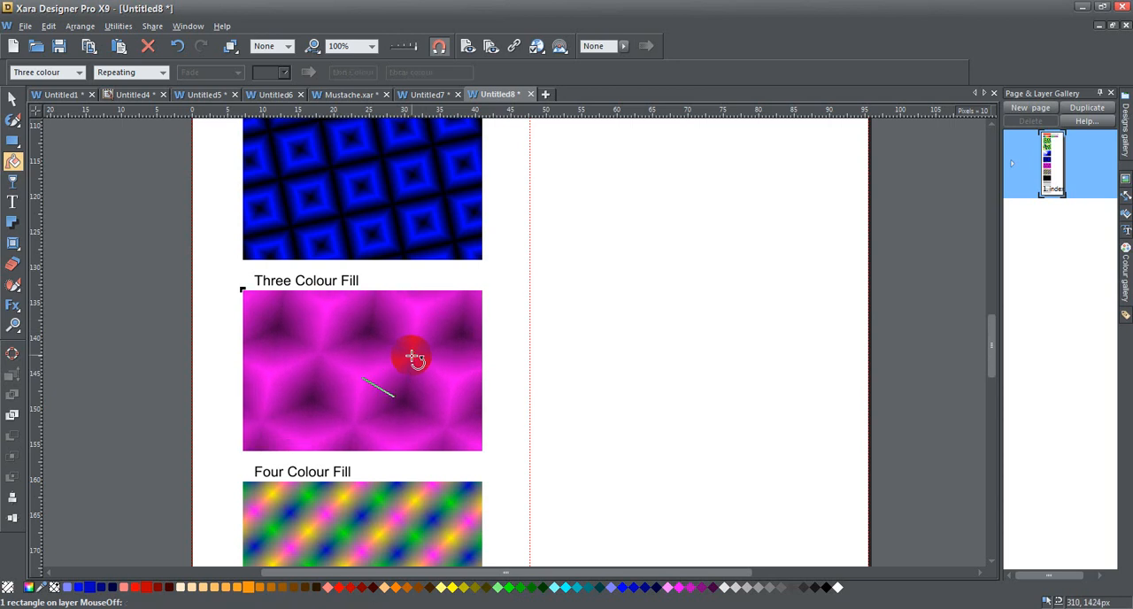
left_click(177, 46)
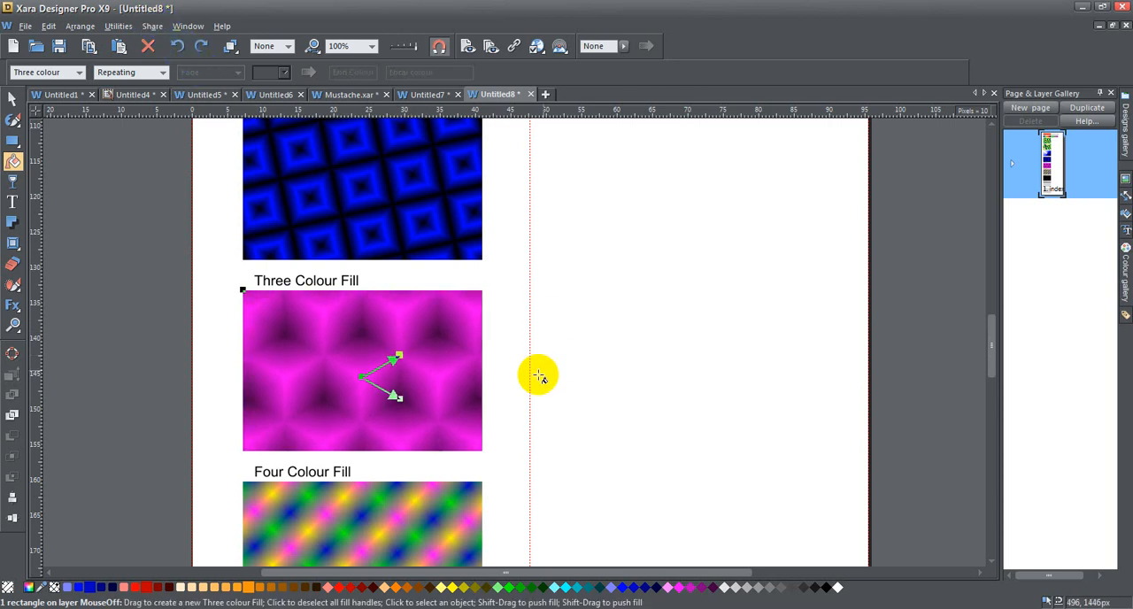
Inspect the three-colour fill's centre and upper handles, and set the fill to Simple
left_click(370, 380)
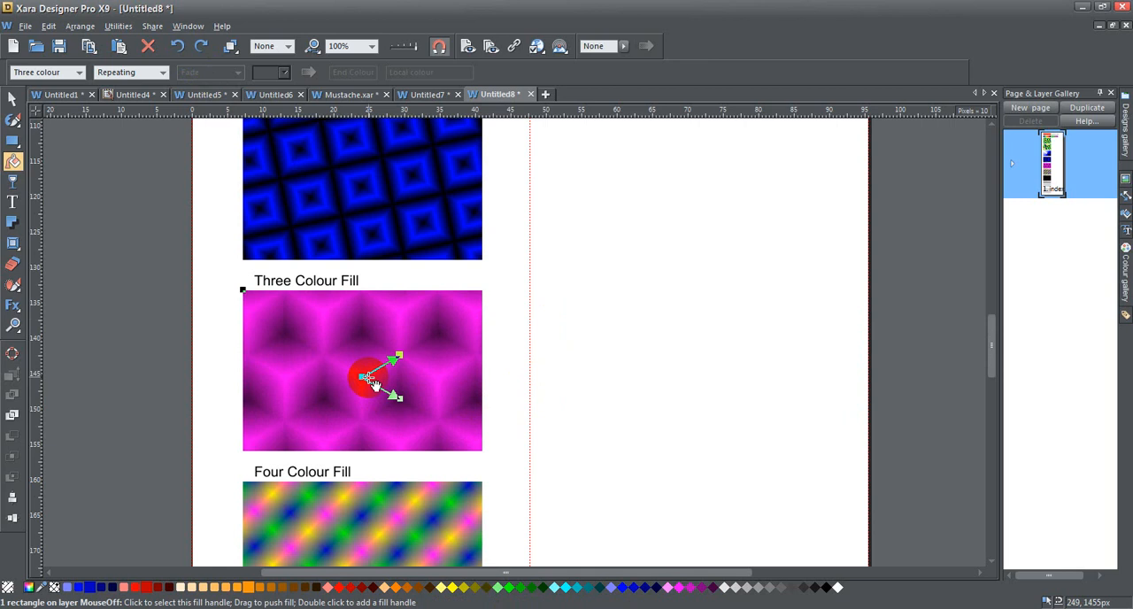
left_click(363, 380)
left_click(400, 356)
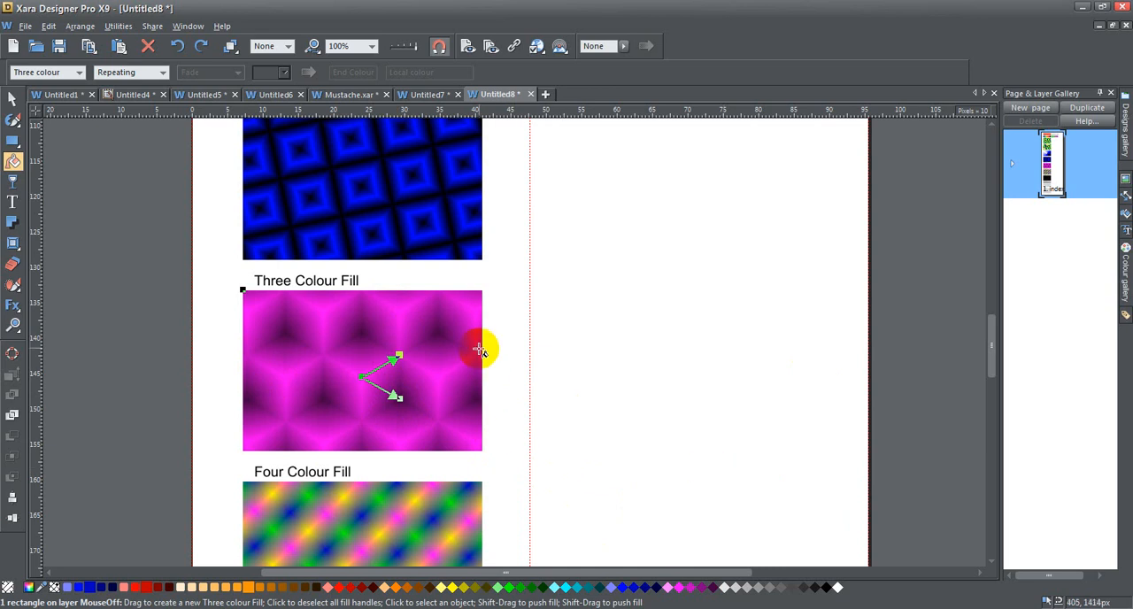
scroll(479, 349, "down", 1)
scroll(480, 350, "down", 1)
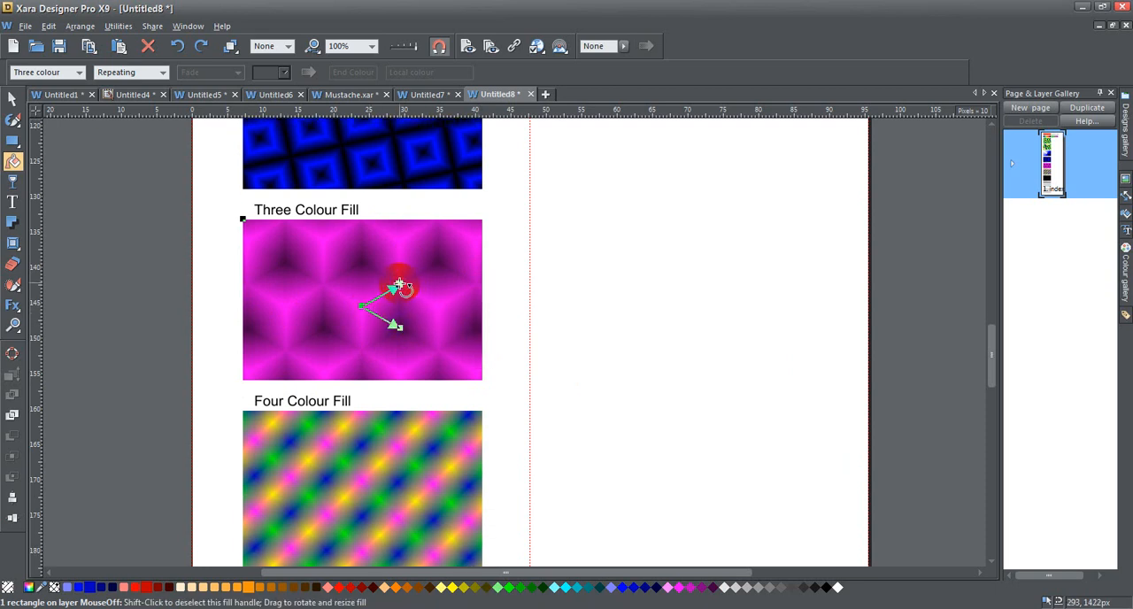
left_click(162, 72)
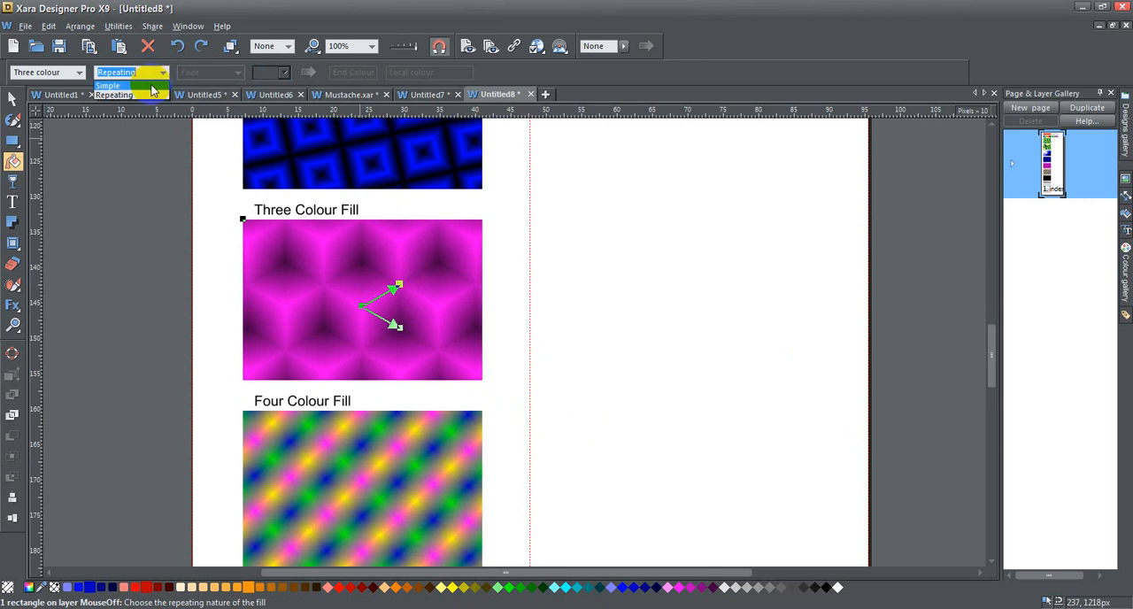
left_click(152, 85)
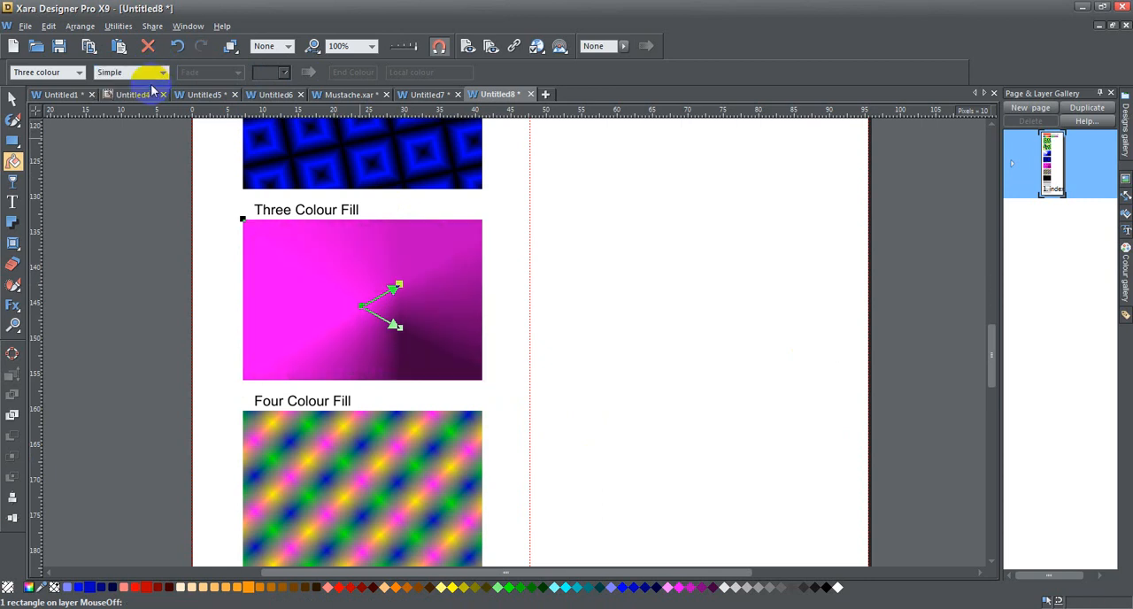
Set the three-colour fill to Repeating
left_click(162, 73)
left_click(159, 94)
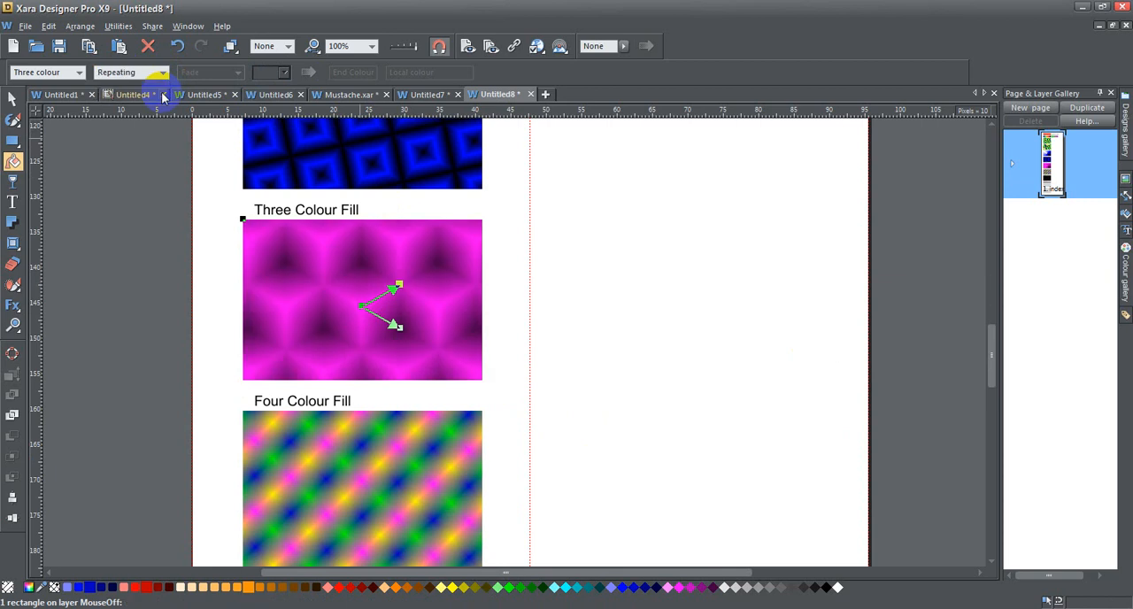
Select the four-colour-fill rectangle and set its fill to Simple
scroll(656, 361, "down", 3)
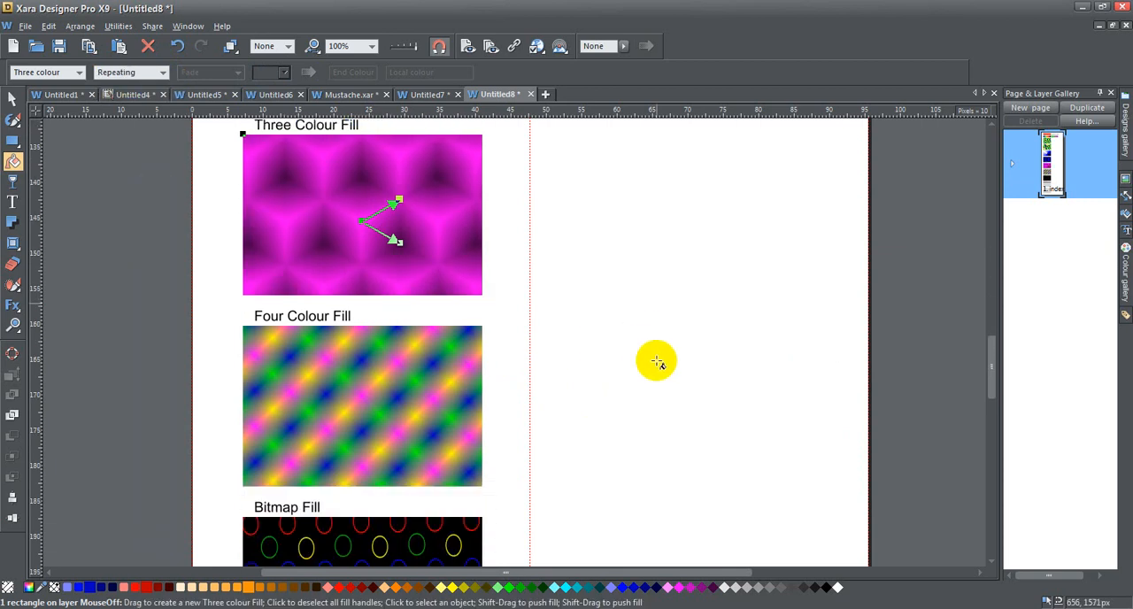
left_click(374, 402)
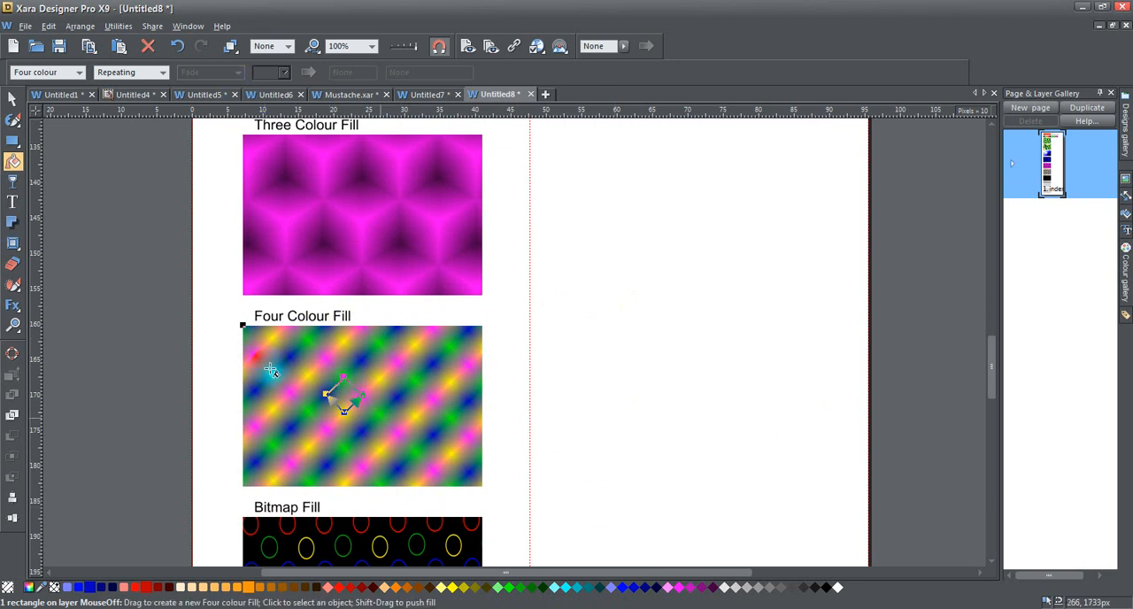
left_click(162, 71)
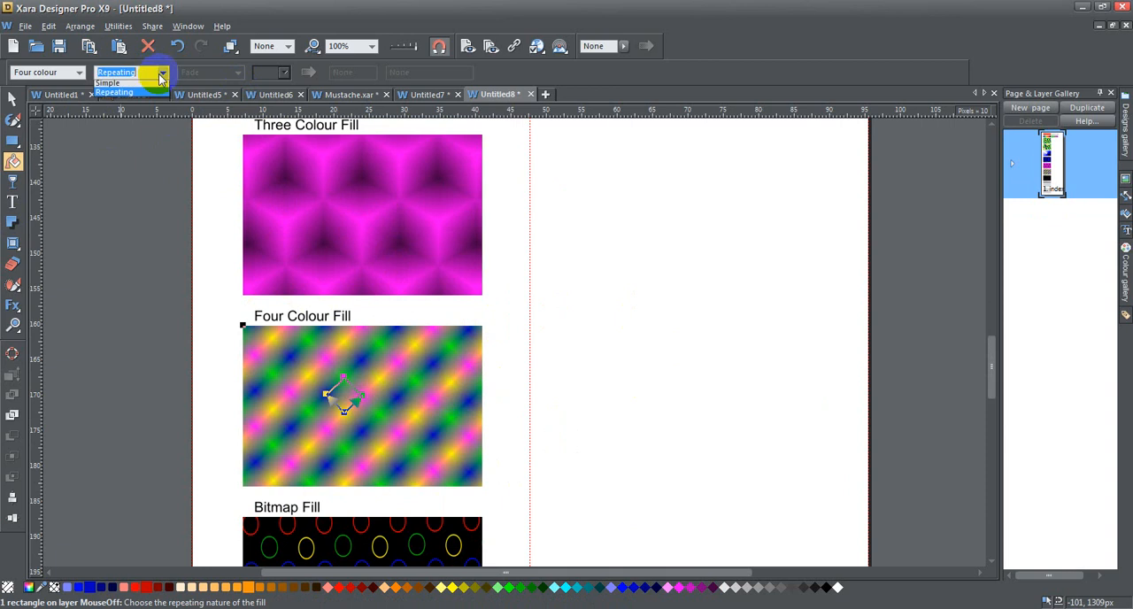
left_click(133, 86)
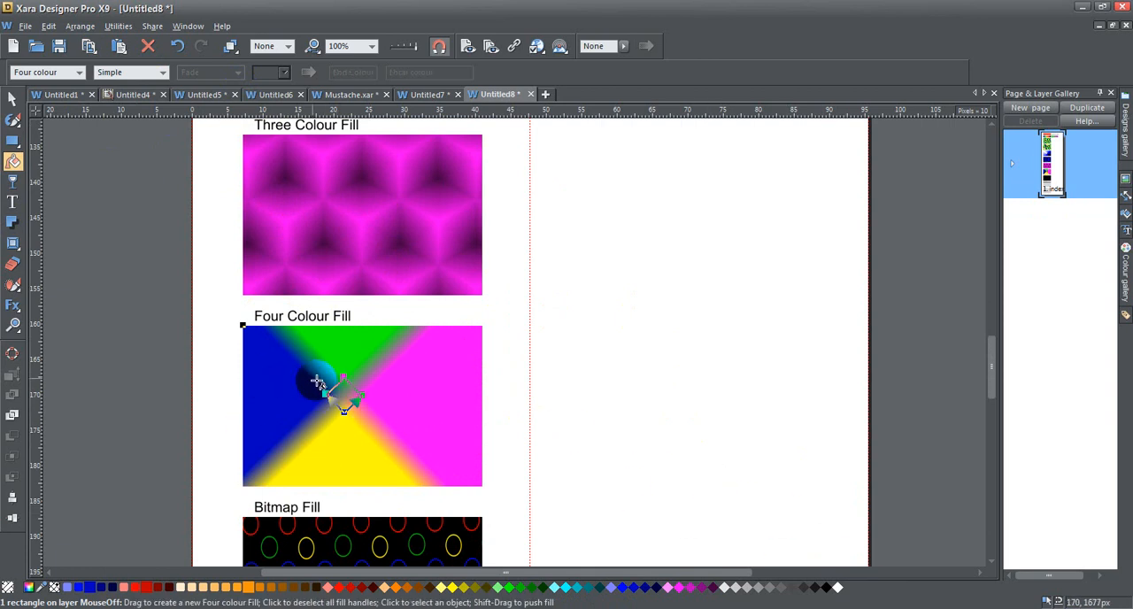
Recolour the upper, right and lower handles of the four-colour fill black, and set the fill to Repeating
left_click(343, 377)
left_click(826, 587)
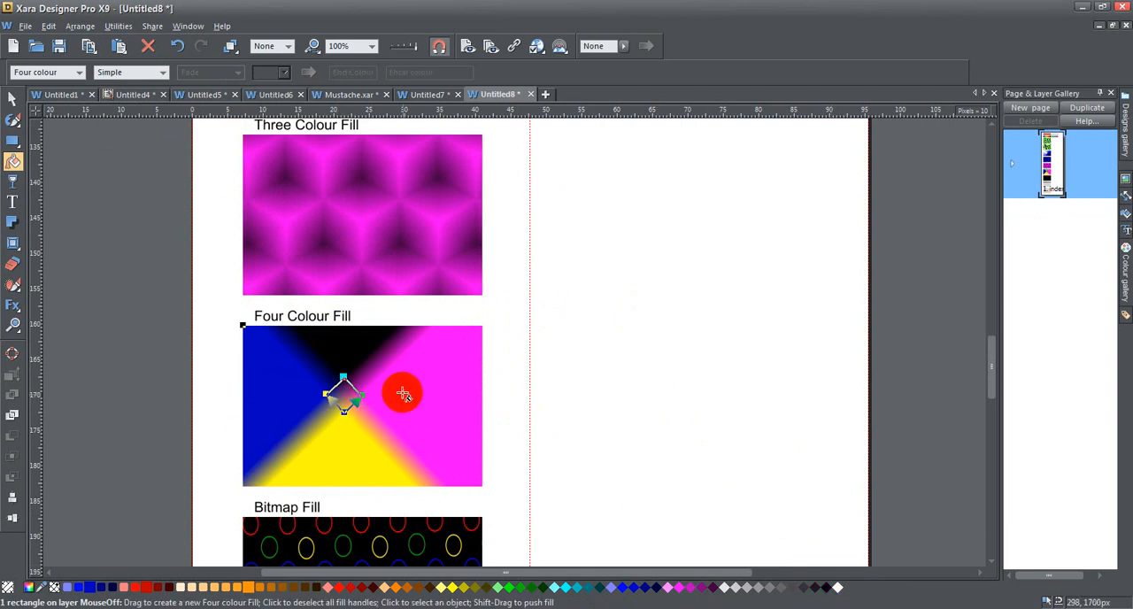
left_click(369, 396)
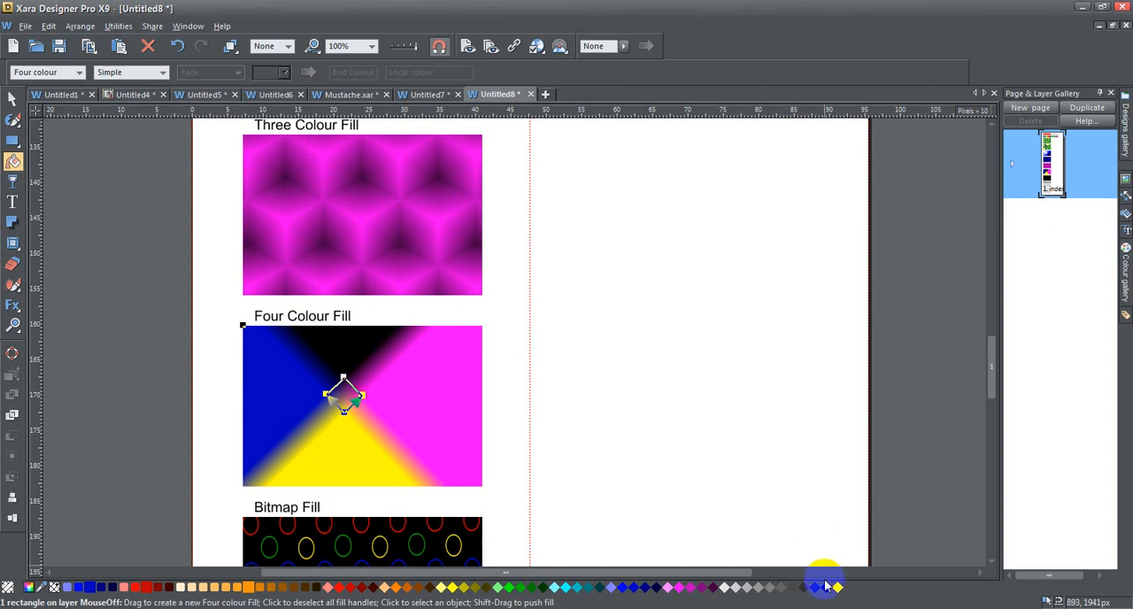
left_click(826, 587)
left_click(346, 421)
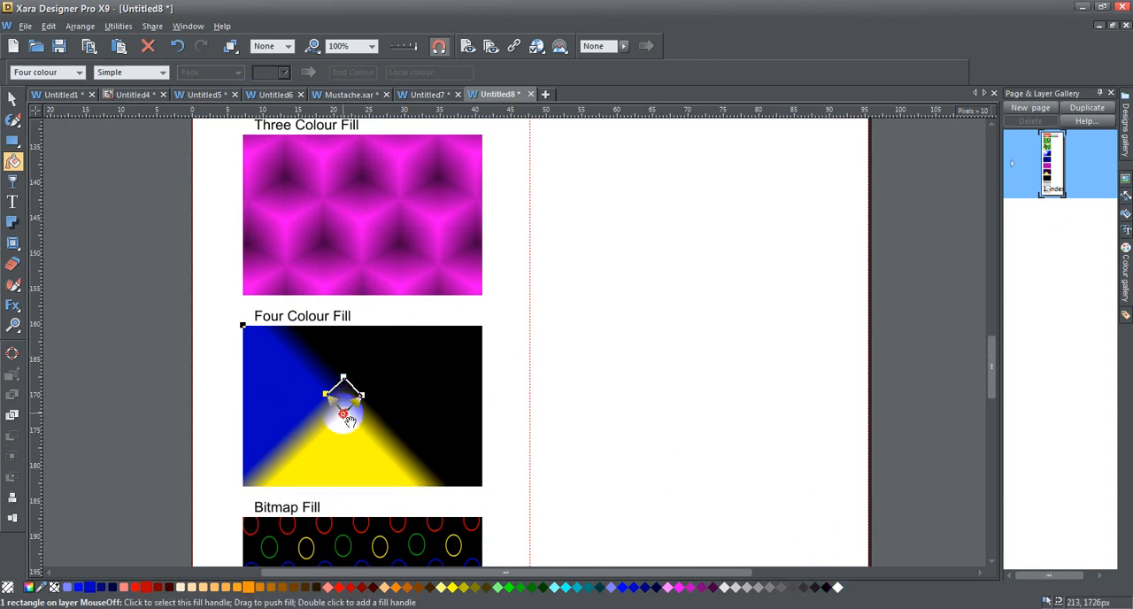
left_click(832, 589)
left_click(132, 72)
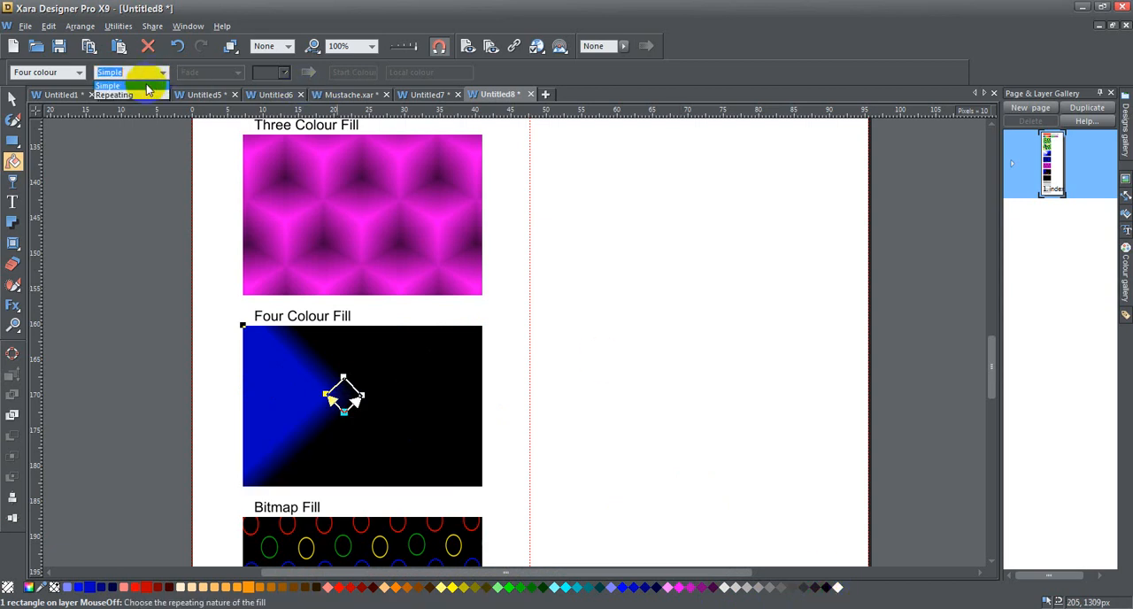
left_click(133, 94)
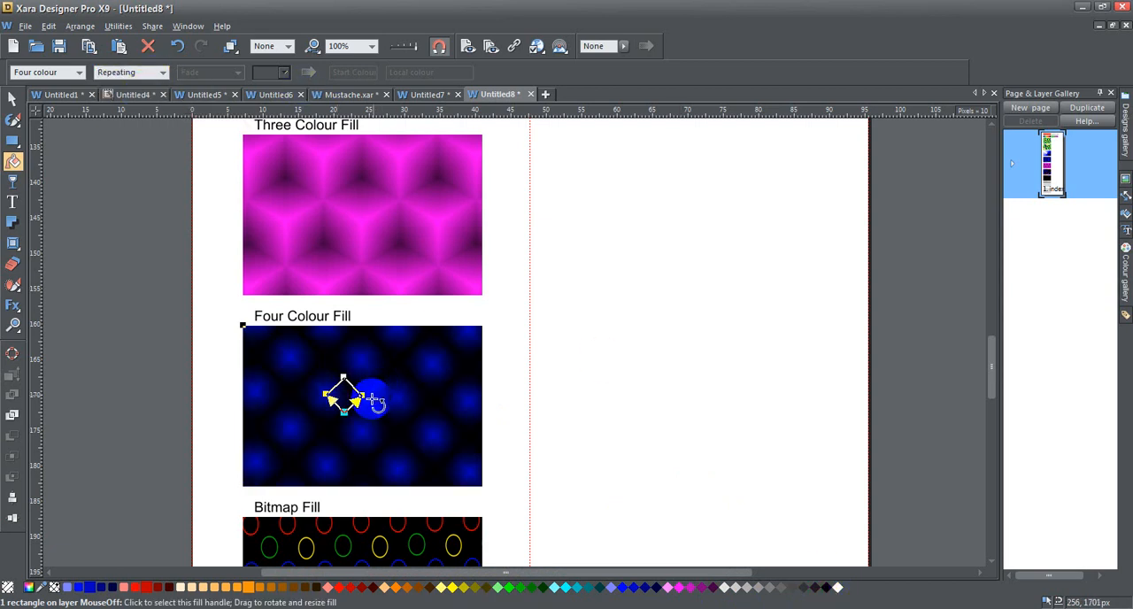
Shorten the four-colour fill's handles, recolour its left handle a brighter blue, and deselect the rectangle
mouse_move(362, 395)
left_mouse_down()
mouse_move(380, 389)
mouse_move(344, 397)
left_mouse_up()
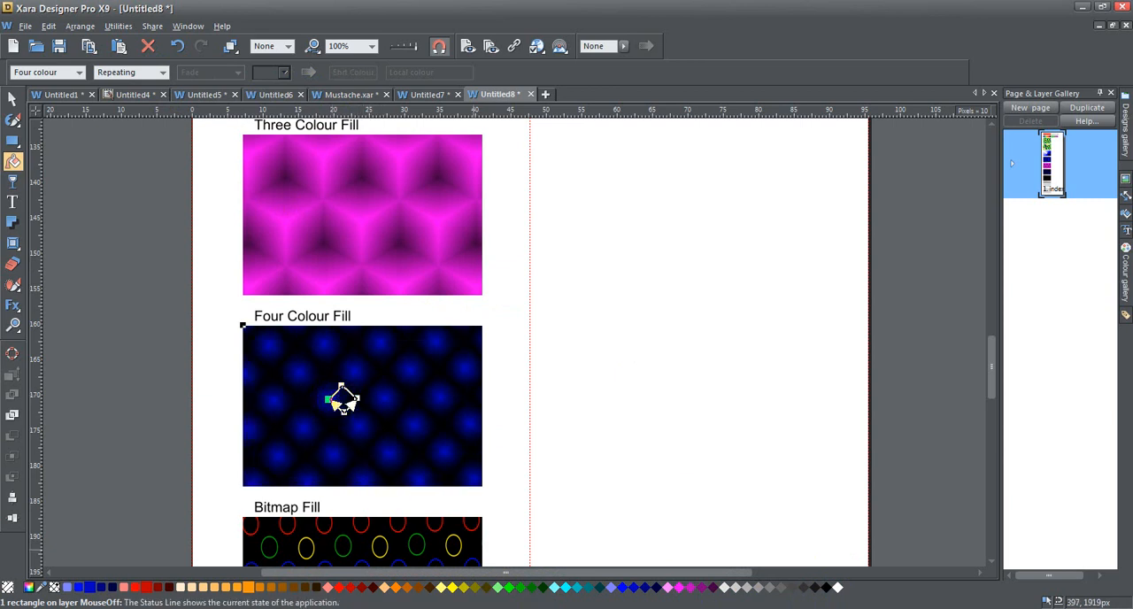
left_click(78, 589)
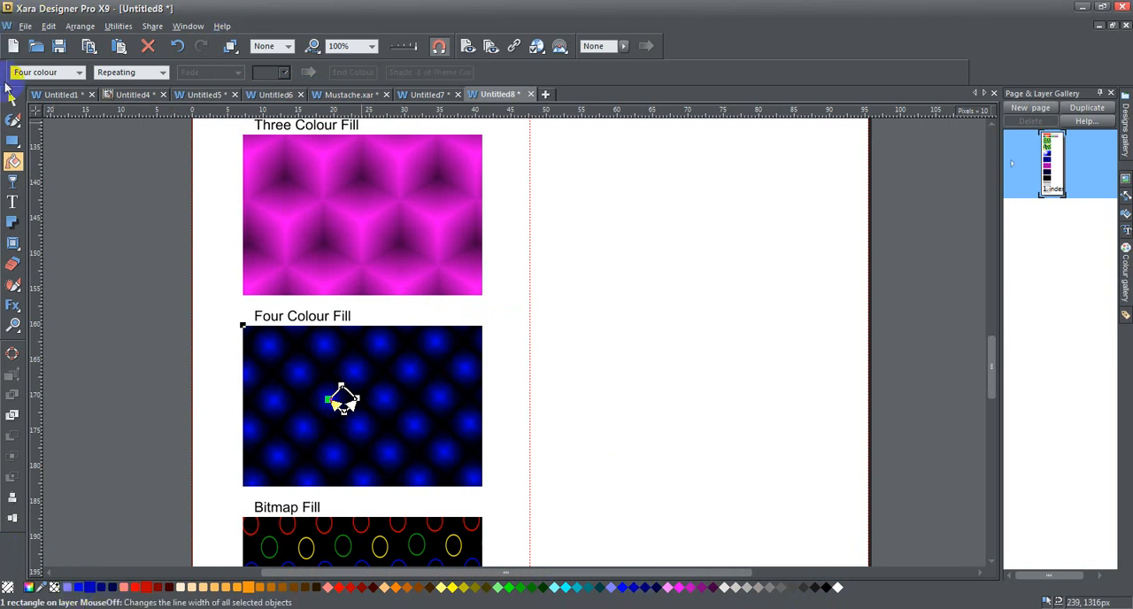
left_click(12, 98)
left_click(69, 167)
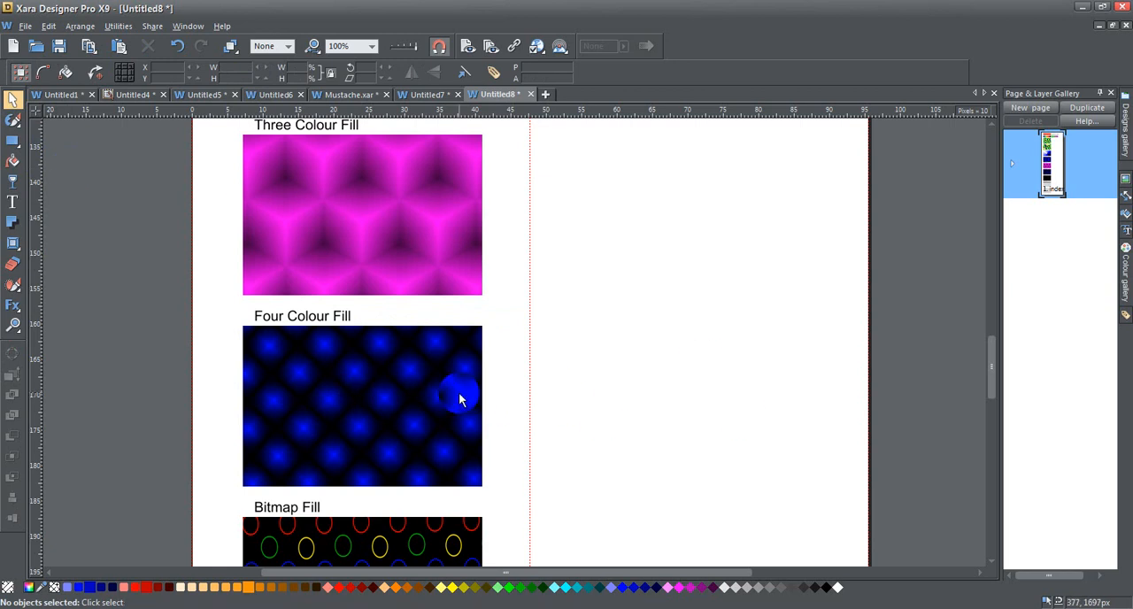
Select the rectangle under the Bitmap Fill heading and activate the Fill tool on it
scroll(459, 393, "down", 8)
scroll(460, 392, "up", 2)
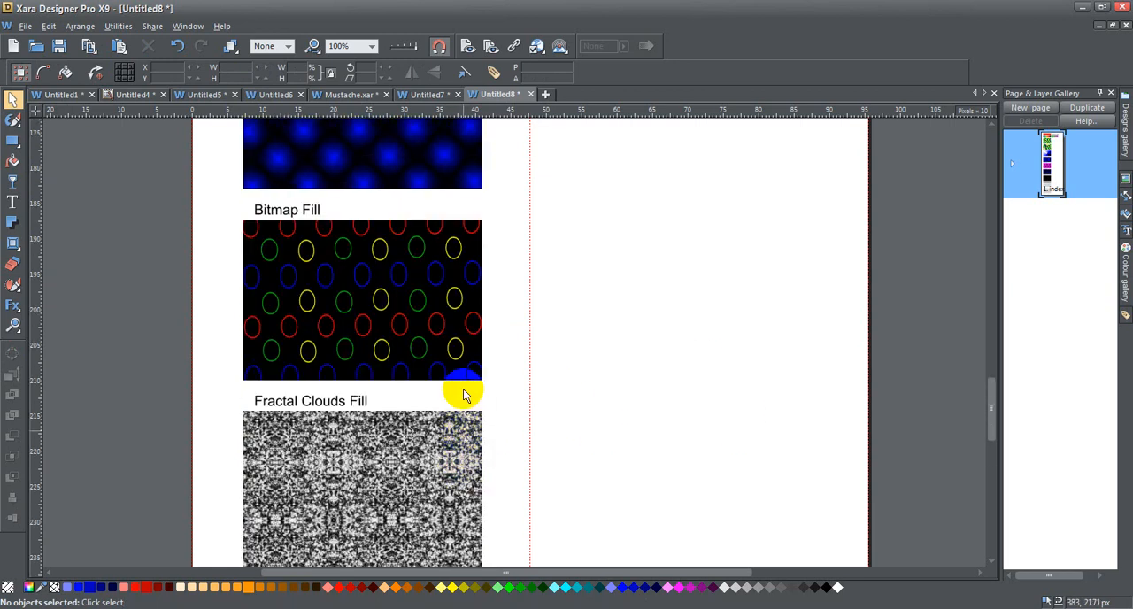
left_click(363, 299)
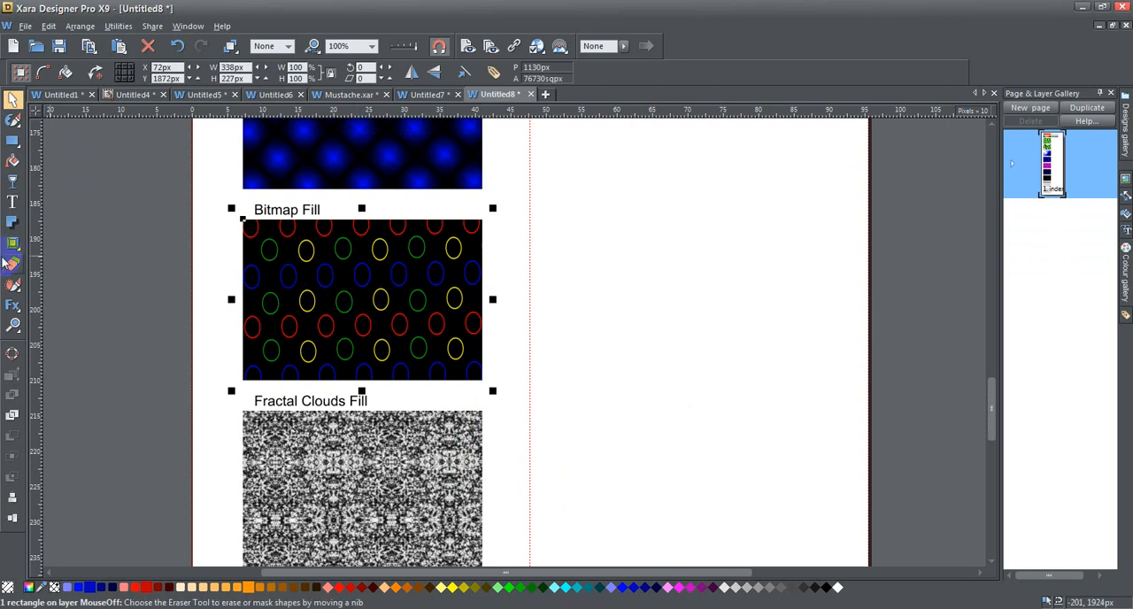
left_click(13, 161)
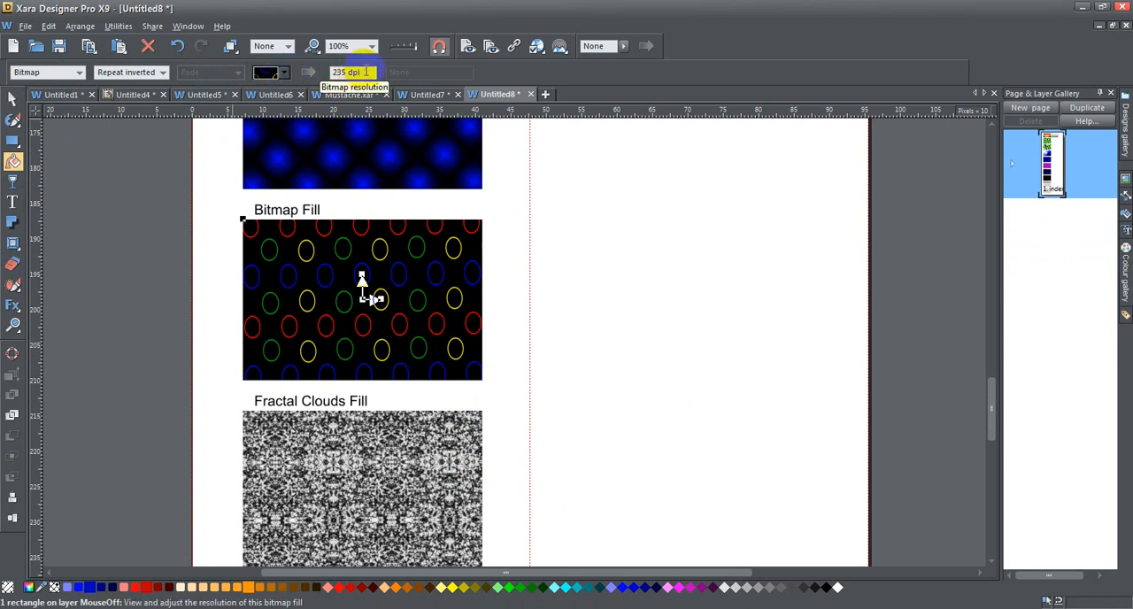
Try the 112 by 112 pixel green-and-yellow bitmap as the fill, and switch back to the 174 by 174 pixel Bitmap1
left_click(284, 72)
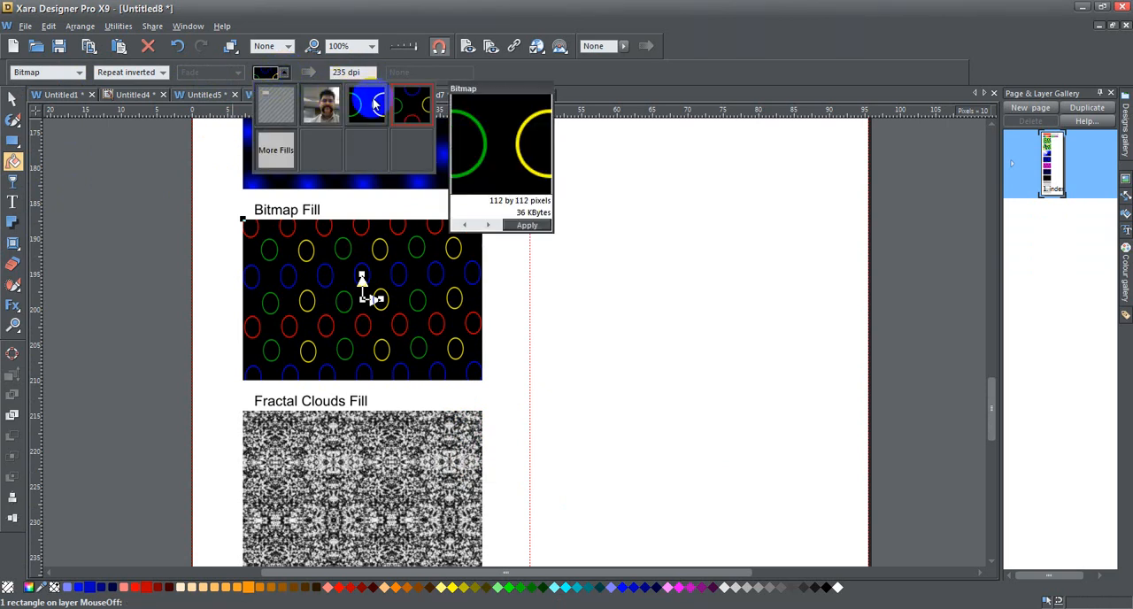
left_click(374, 103)
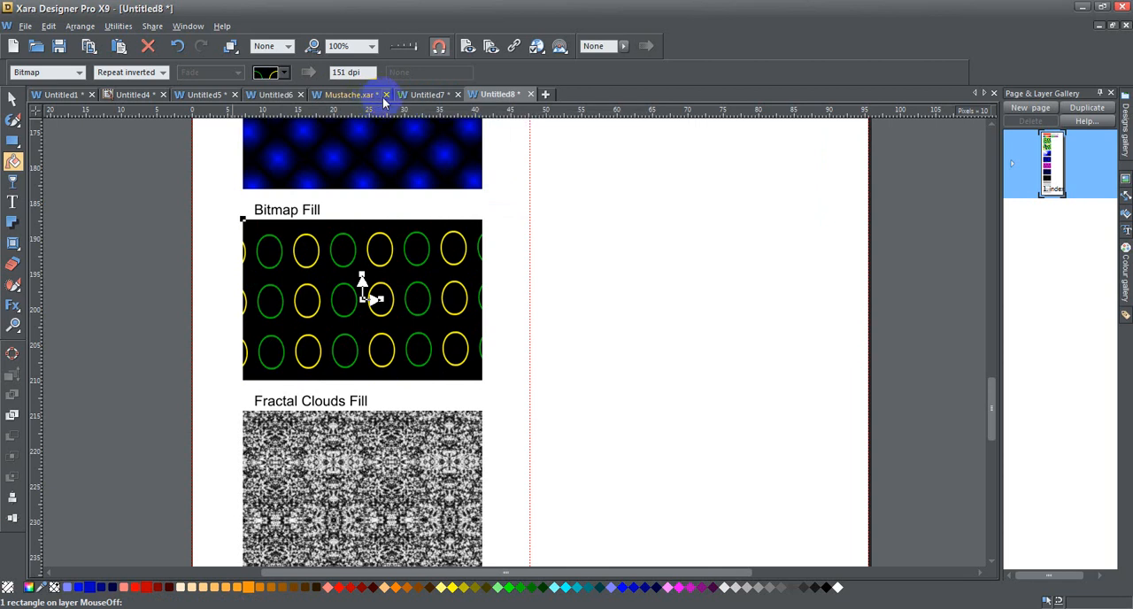
left_click(284, 72)
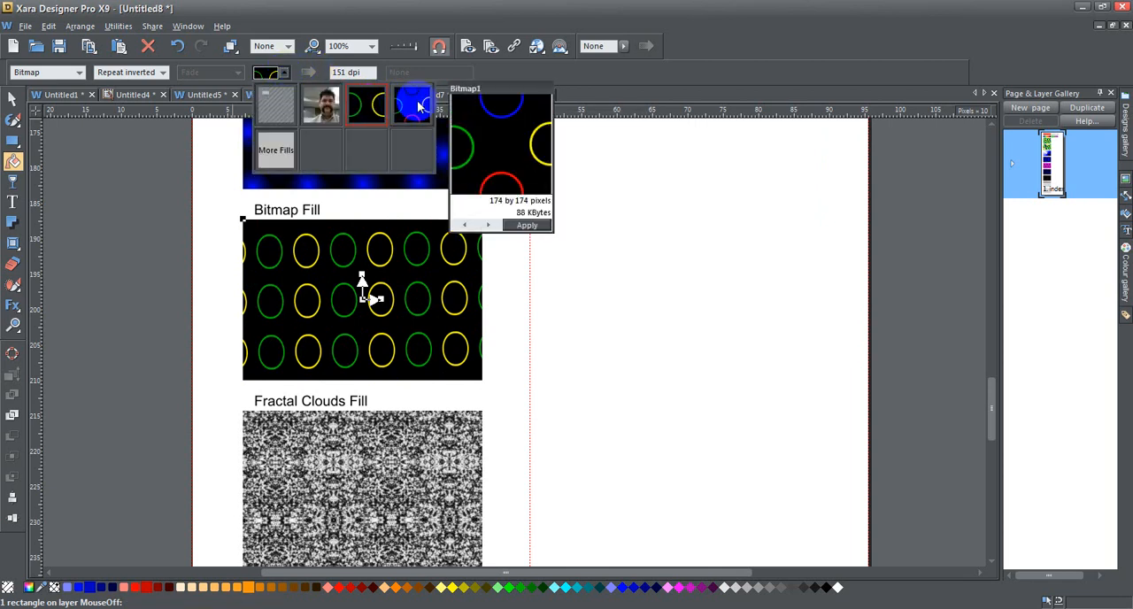
left_click(417, 102)
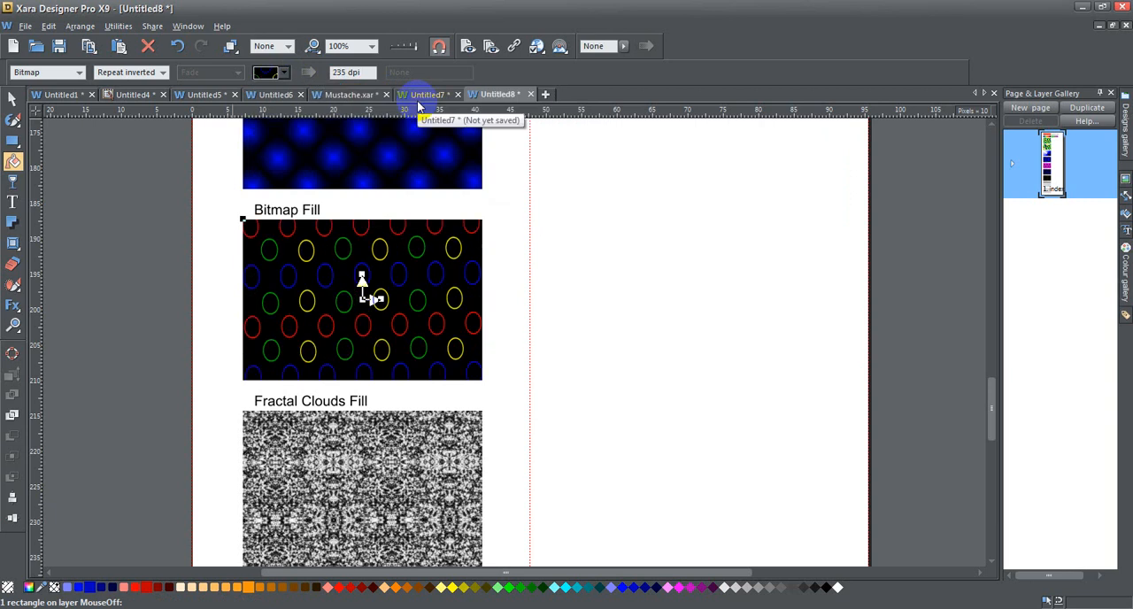
Set the bitmap fill to Single tile and view the rectangle deselected with the Selector tool
left_click(164, 72)
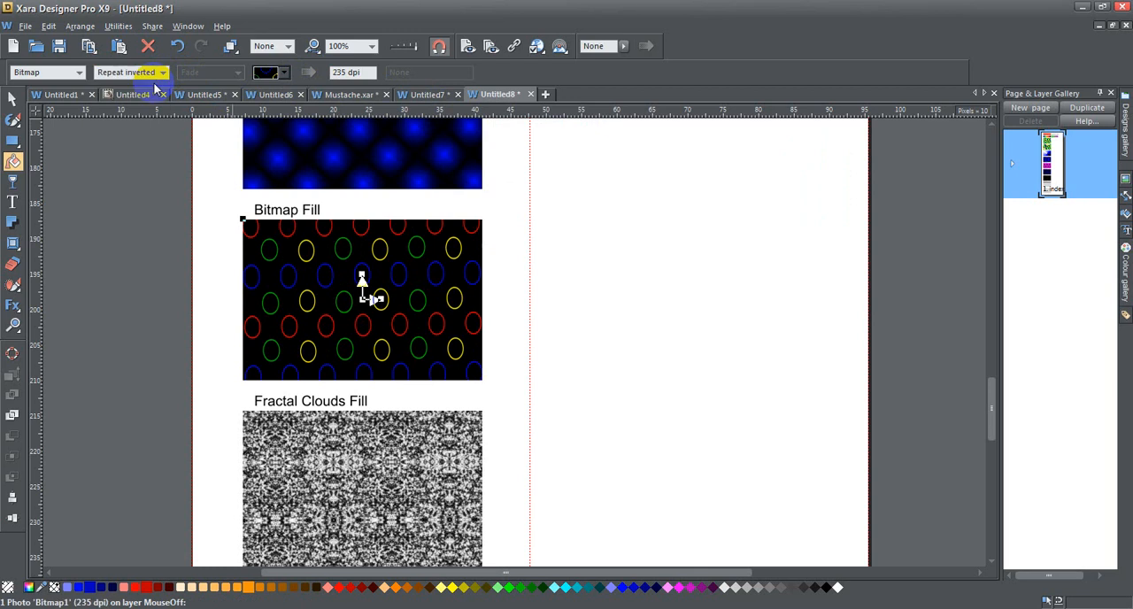
left_click(155, 86)
left_click(372, 245)
left_click(9, 108)
left_click(315, 269)
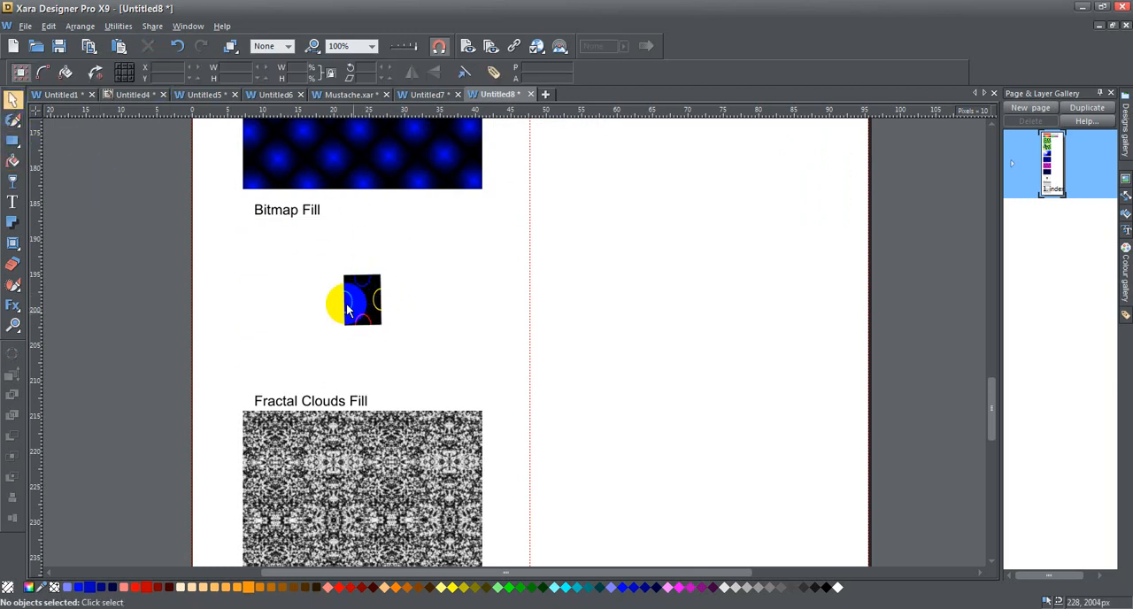
left_click(353, 309)
left_click_drag(367, 292, 363, 315)
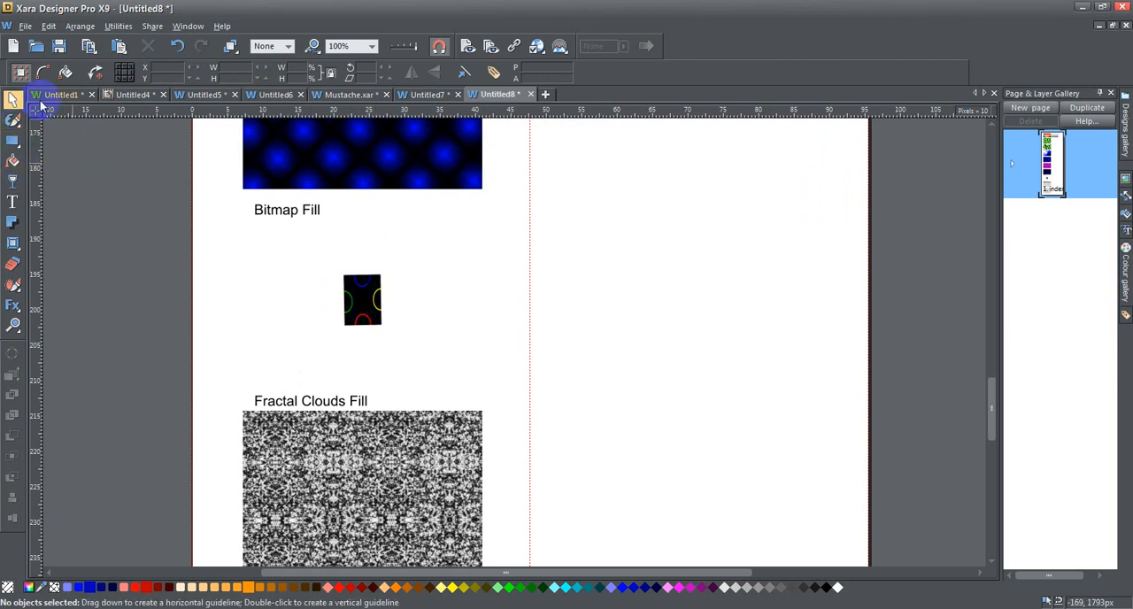
Reselect the single-tile bitmap rectangle with the Fill tool and set its fill to Repeating tile
left_click(12, 161)
left_click(163, 72)
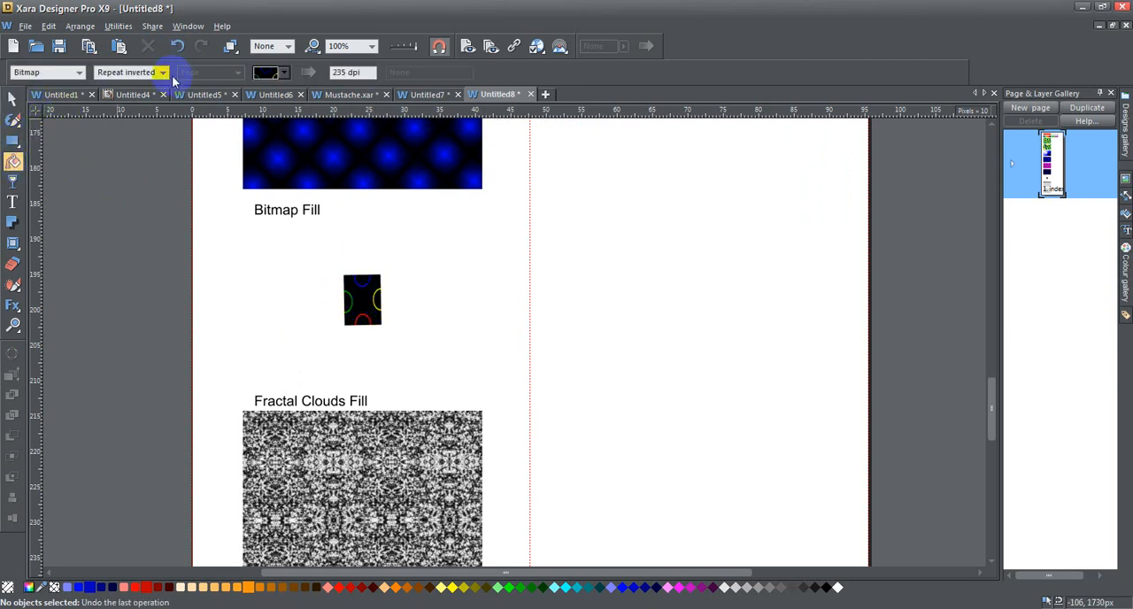
left_click(146, 95)
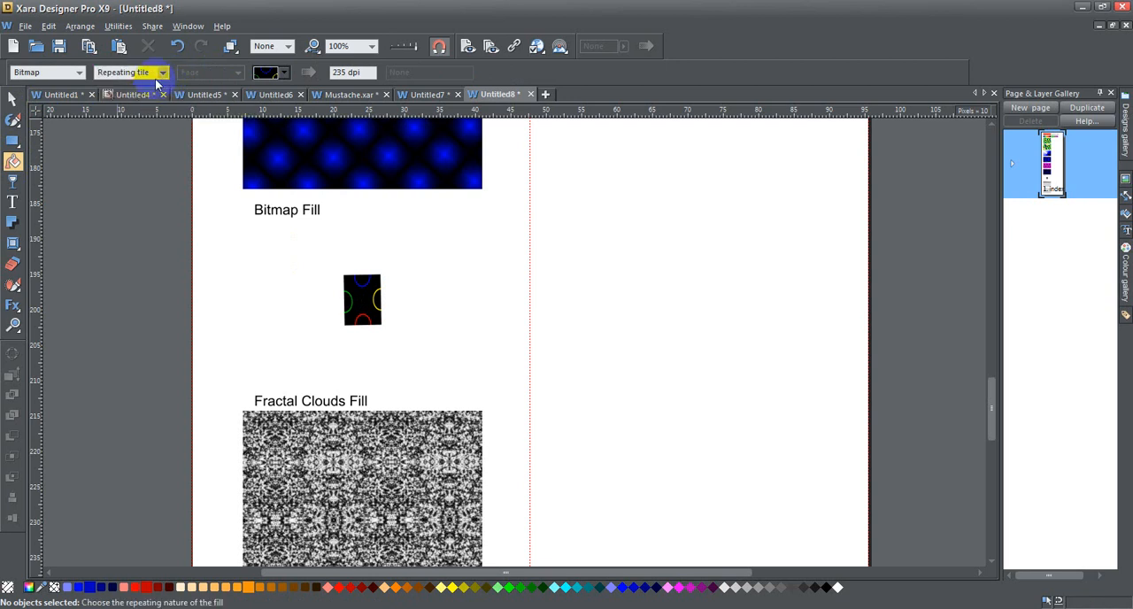
left_click(367, 310)
left_click(163, 72)
left_click(150, 94)
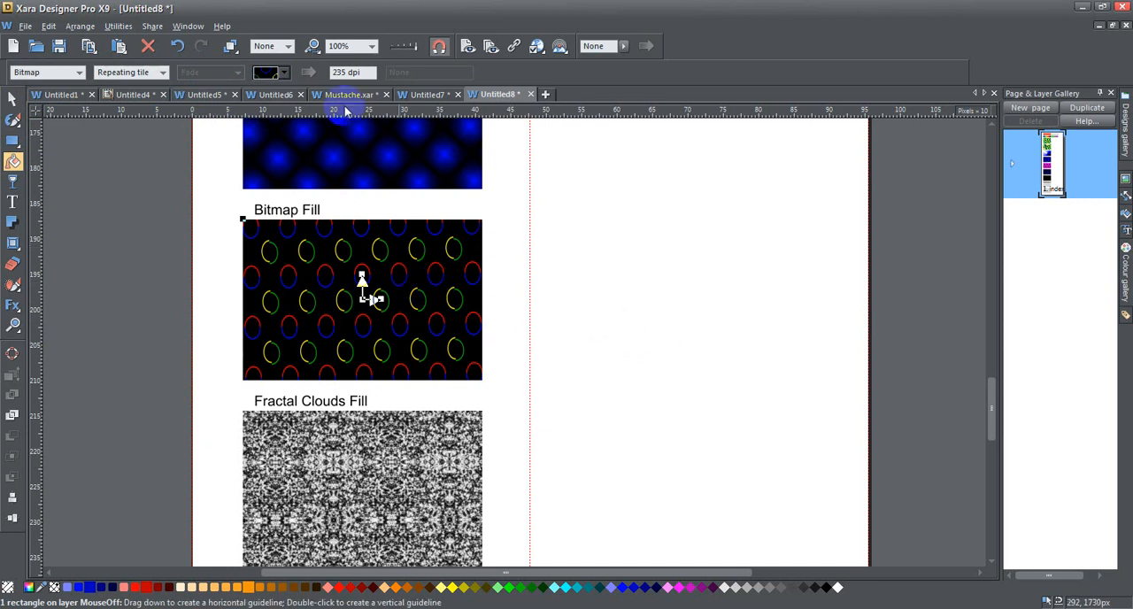
Switch the bitmap fill to Single tile to check the rectangle's selection bounds, and set it to Repeat inverted
left_click(161, 73)
left_click(157, 85)
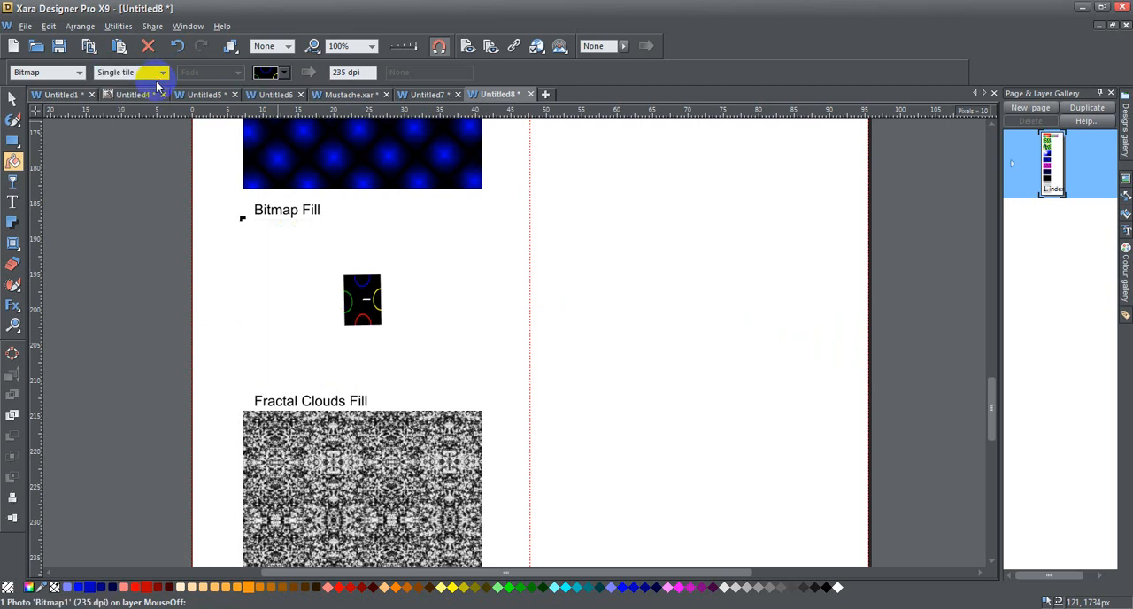
left_click(13, 98)
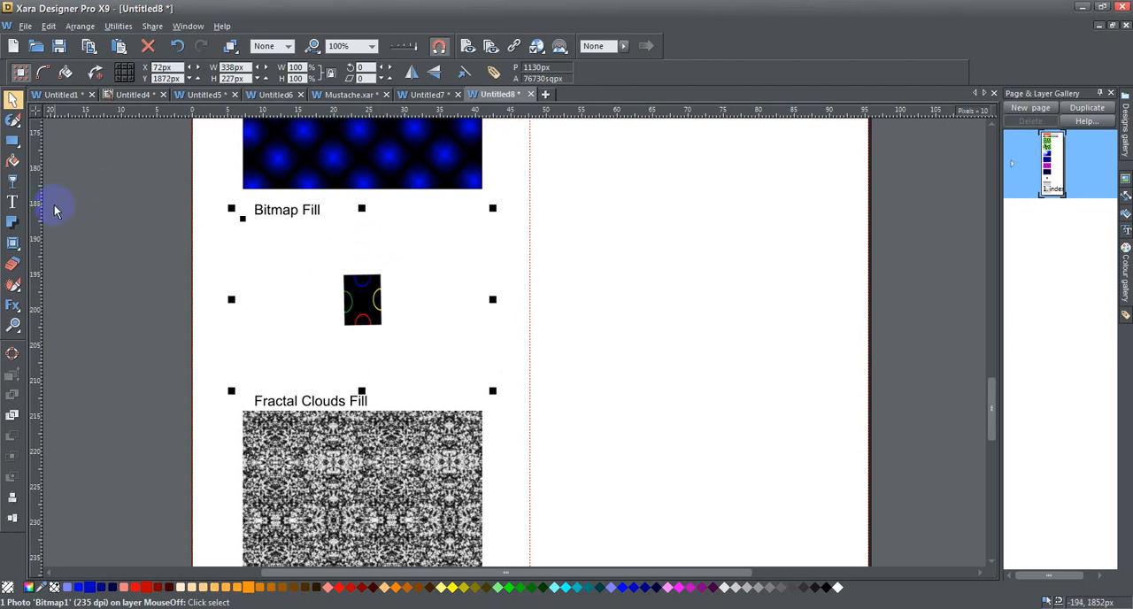
left_click(12, 162)
left_click(162, 74)
left_click(153, 102)
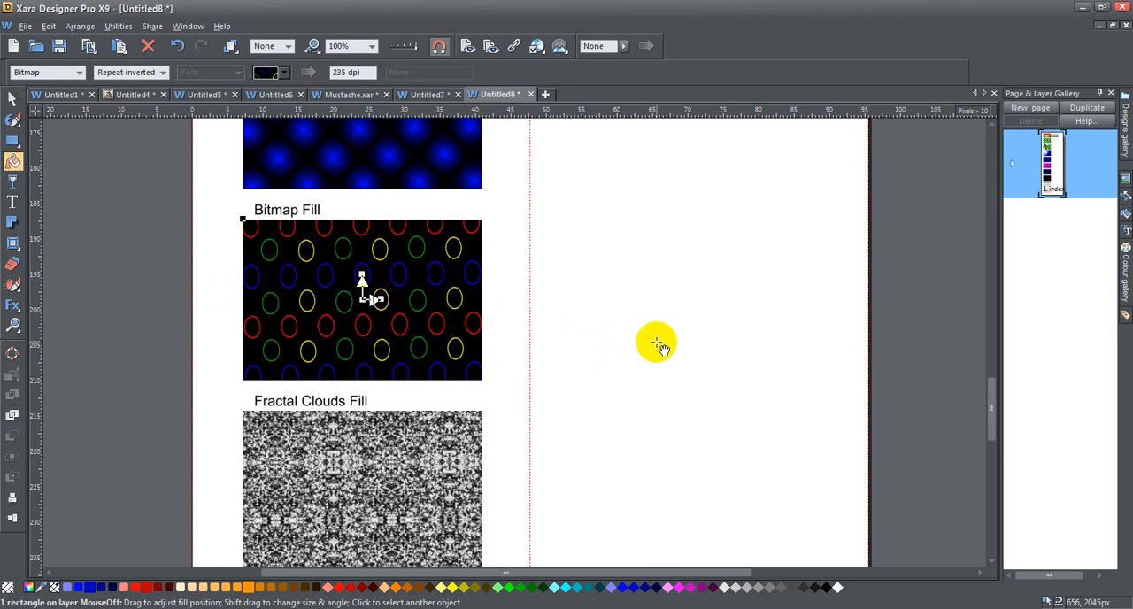
Try a bitmap fill resolution of 500 dpi, and set it to 100 dpi
left_click(371, 73)
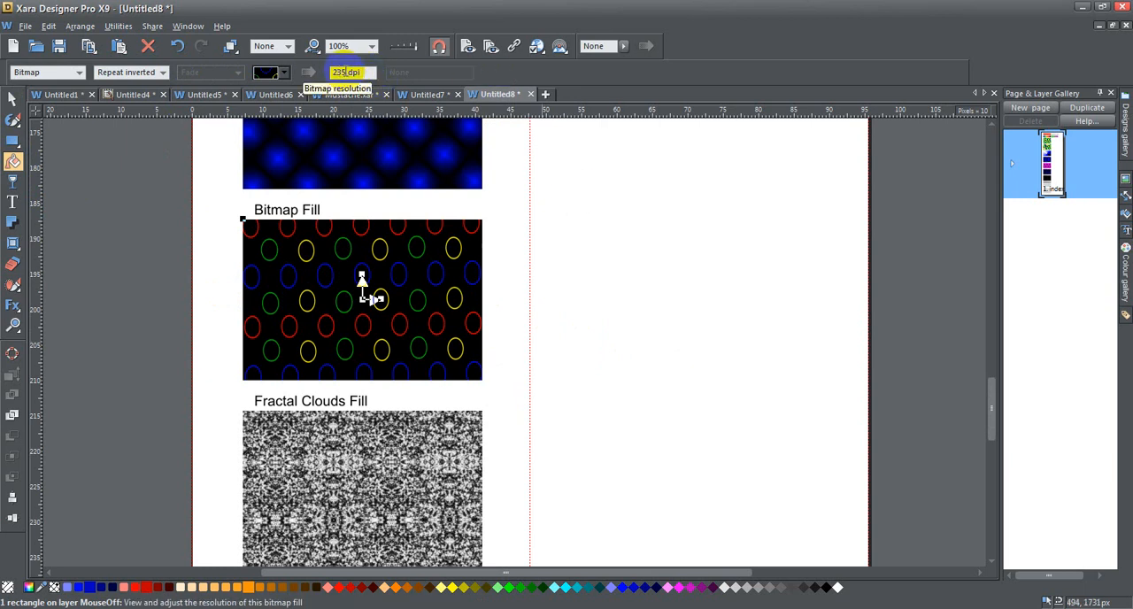
left_click_drag(347, 73, 321, 75)
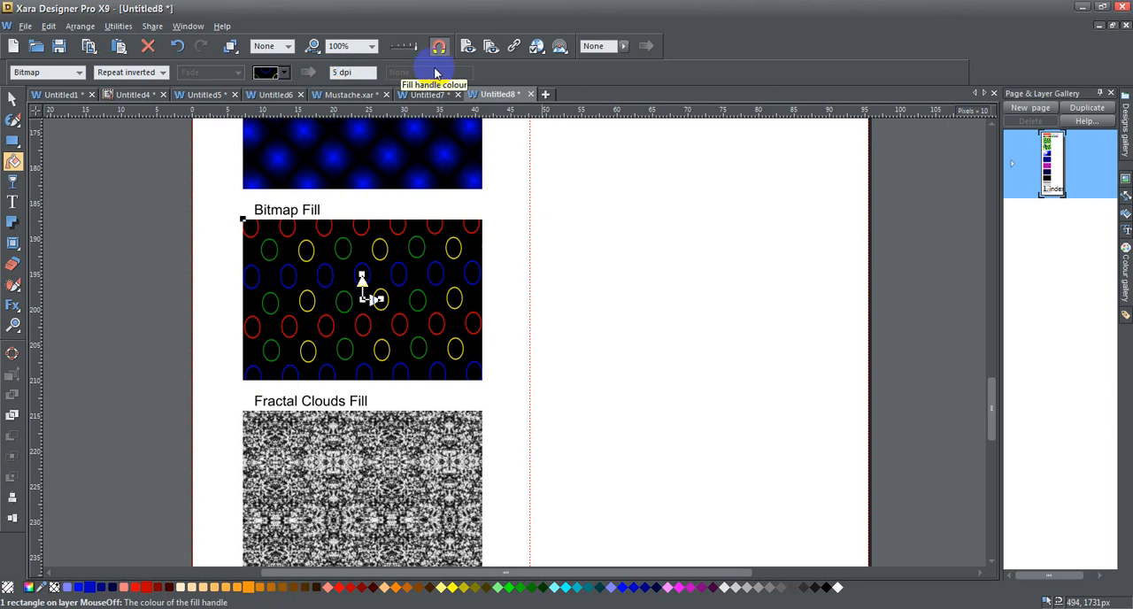
key("Return")
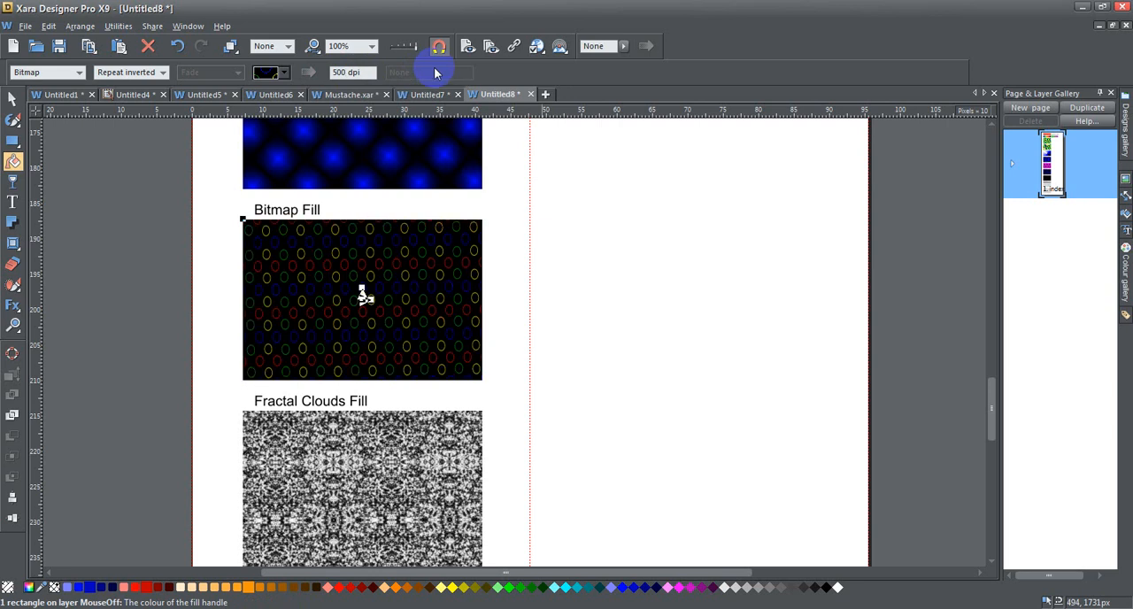
left_click_drag(342, 73, 325, 72)
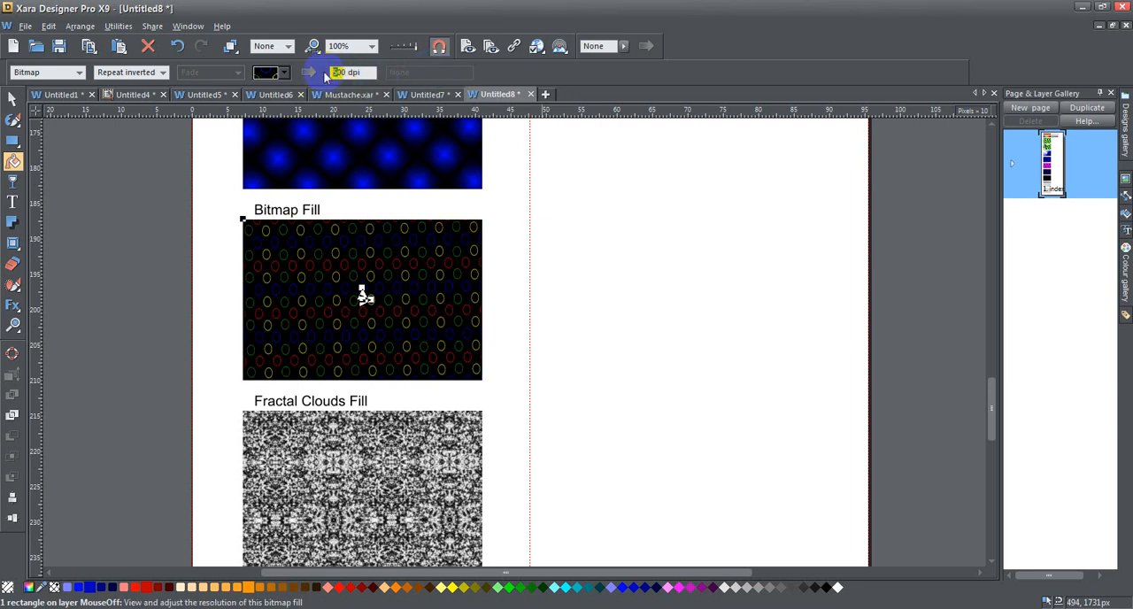
key("Return")
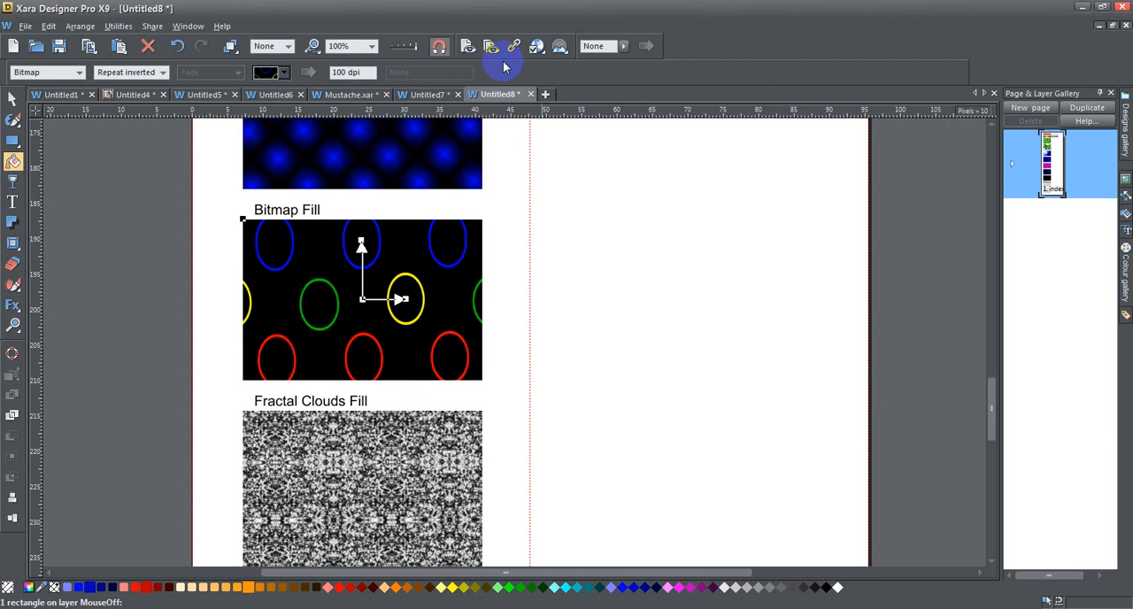
scroll(467, 354, "down", 3)
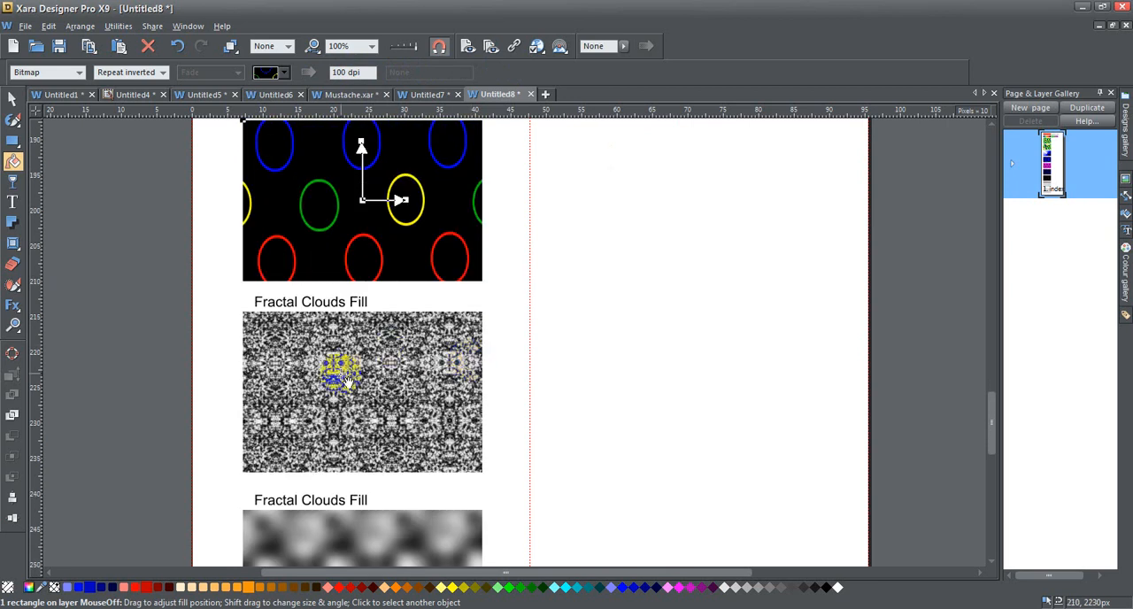
Select the fractal clouds rectangle with the Fill tool and set its fill to Repeating tile at 100 dpi
left_click(345, 381)
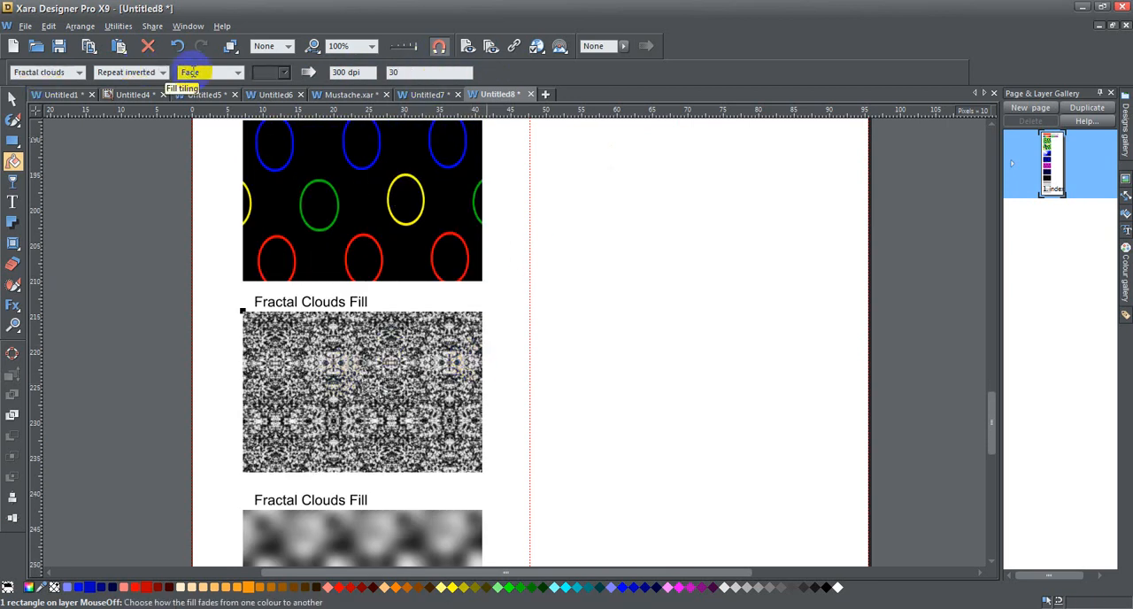
left_click(158, 73)
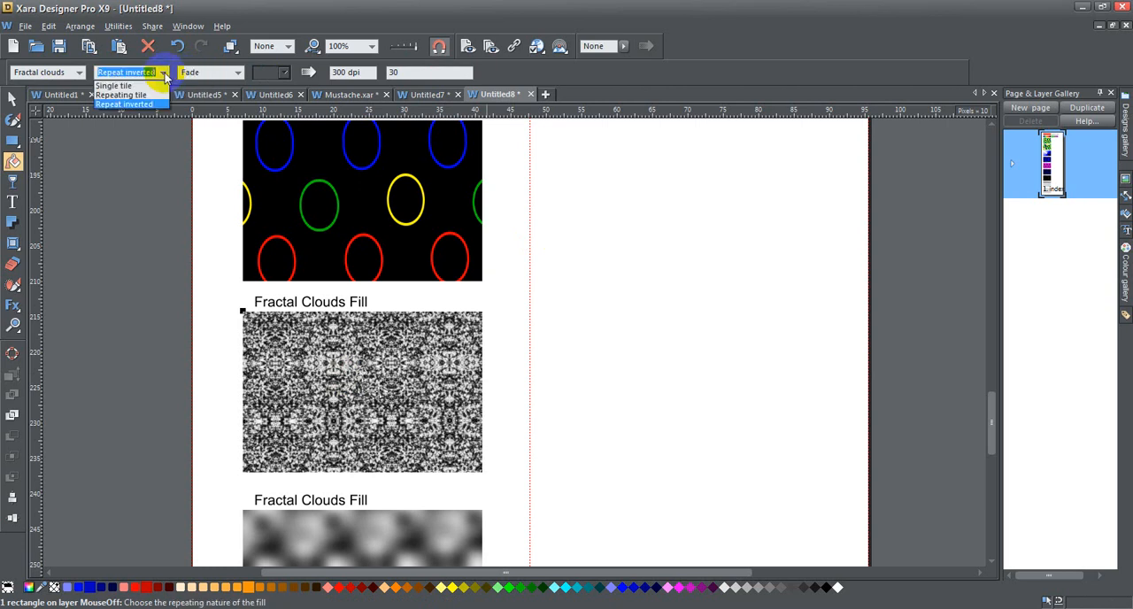
left_click(132, 94)
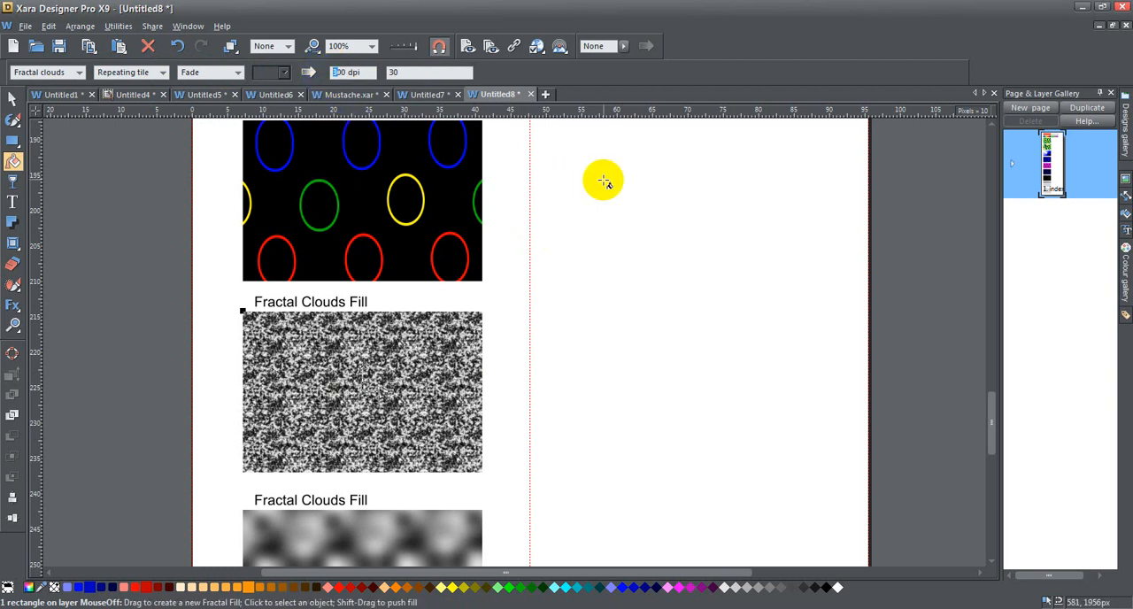
key("ctrl+z")
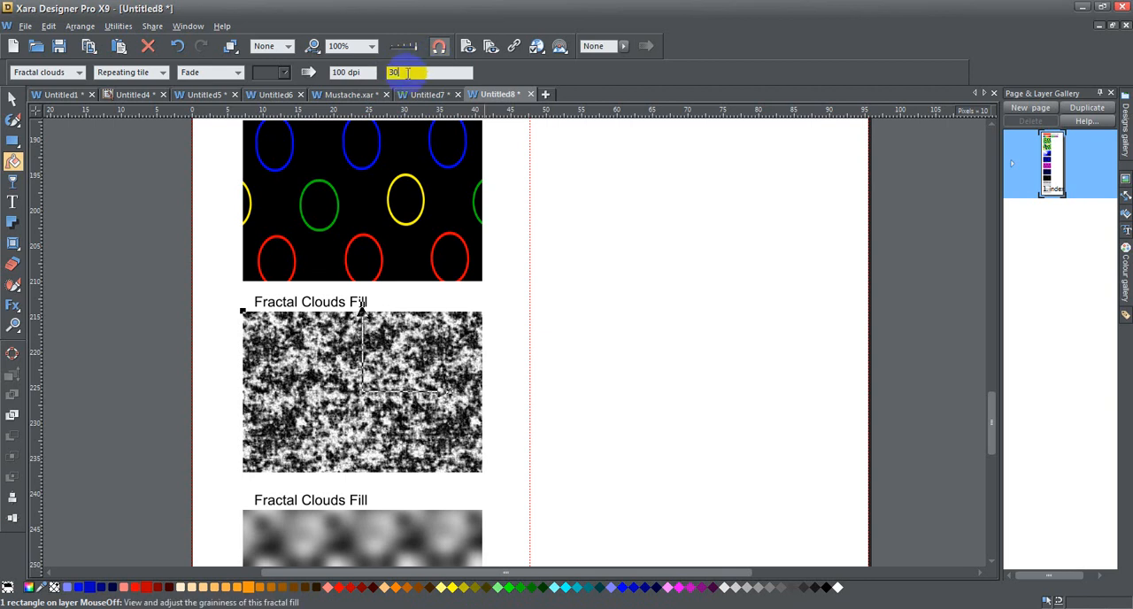
Set the graininess of the fractal clouds fill to 5
left_click_drag(406, 74, 361, 75)
type("5")
key("Return")
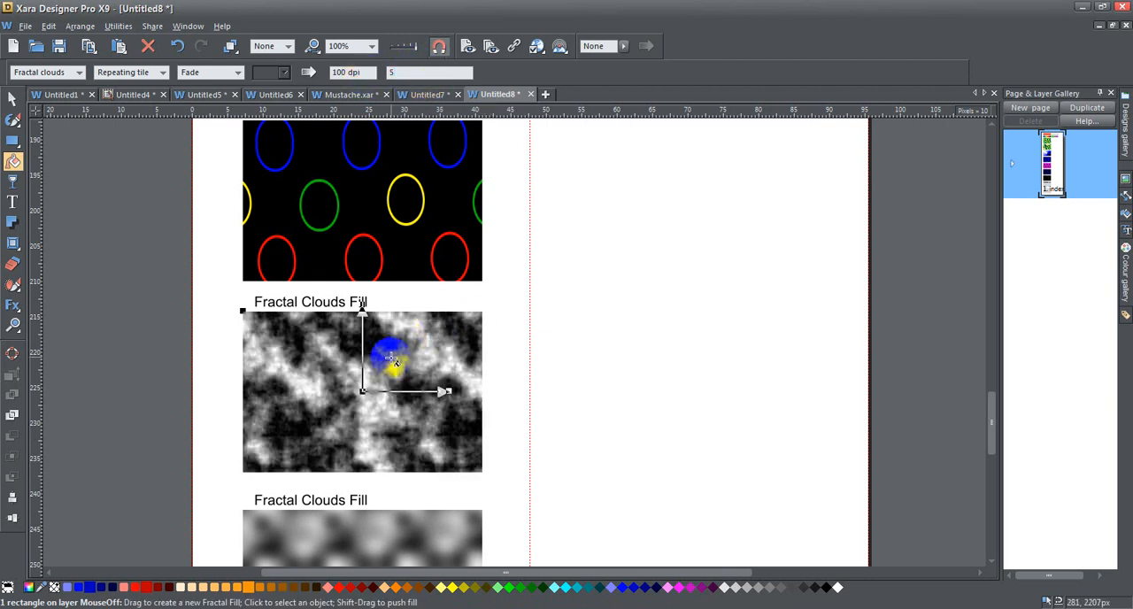
Reduce the fractal clouds pattern with its fill handles to about 152 dpi, leaving no fill handle selected
mouse_move(448, 388)
left_mouse_down()
mouse_move(400, 396)
mouse_move(414, 396)
left_mouse_up()
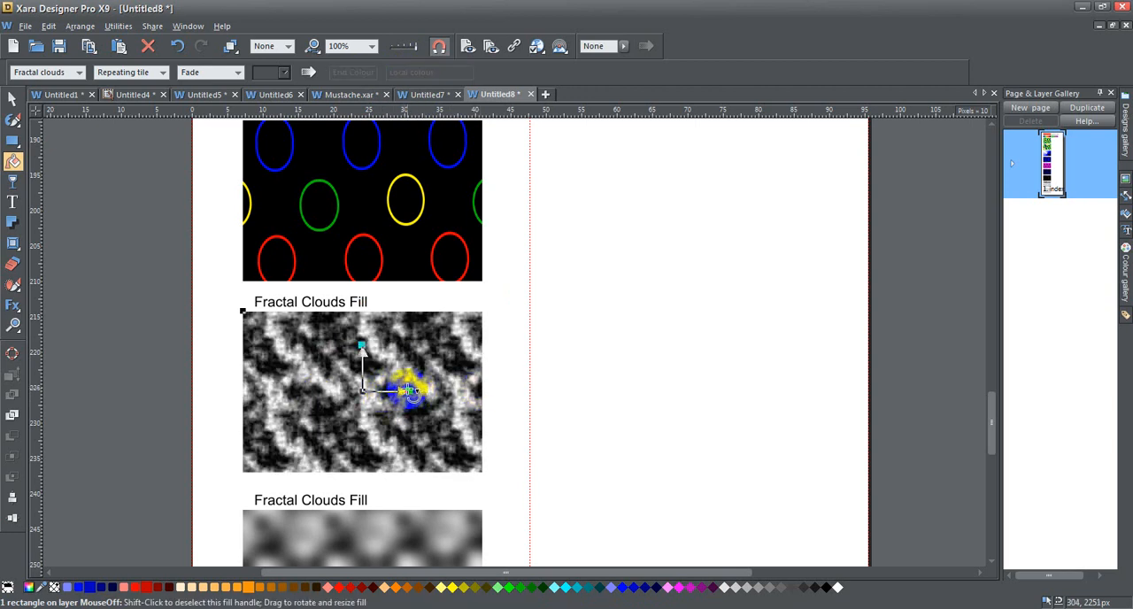
left_click_drag(416, 394, 419, 388)
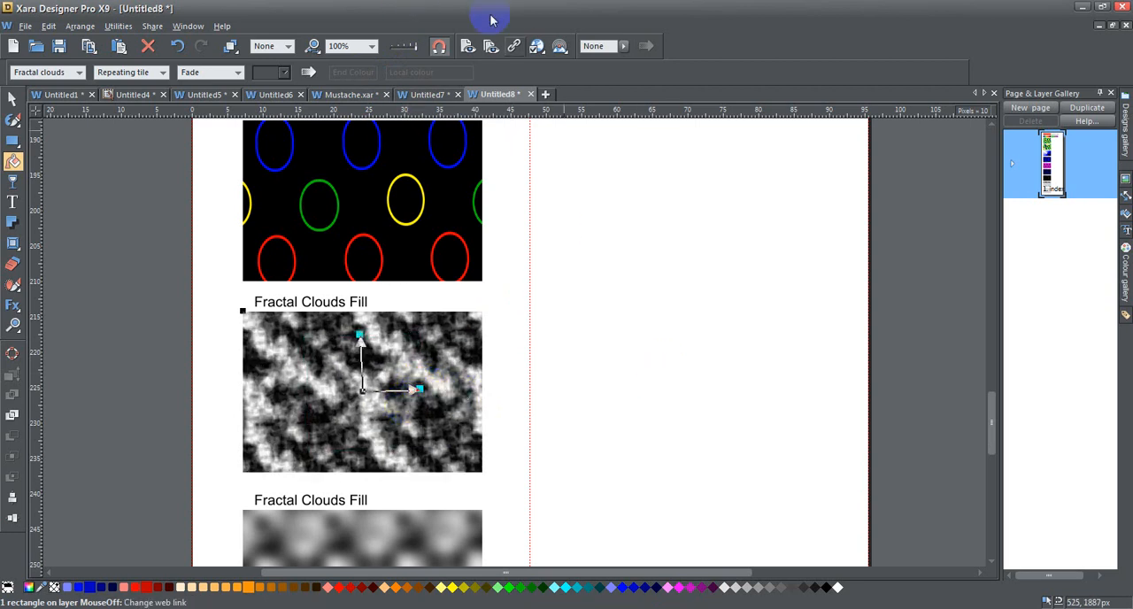
left_click(395, 398)
left_click(428, 73)
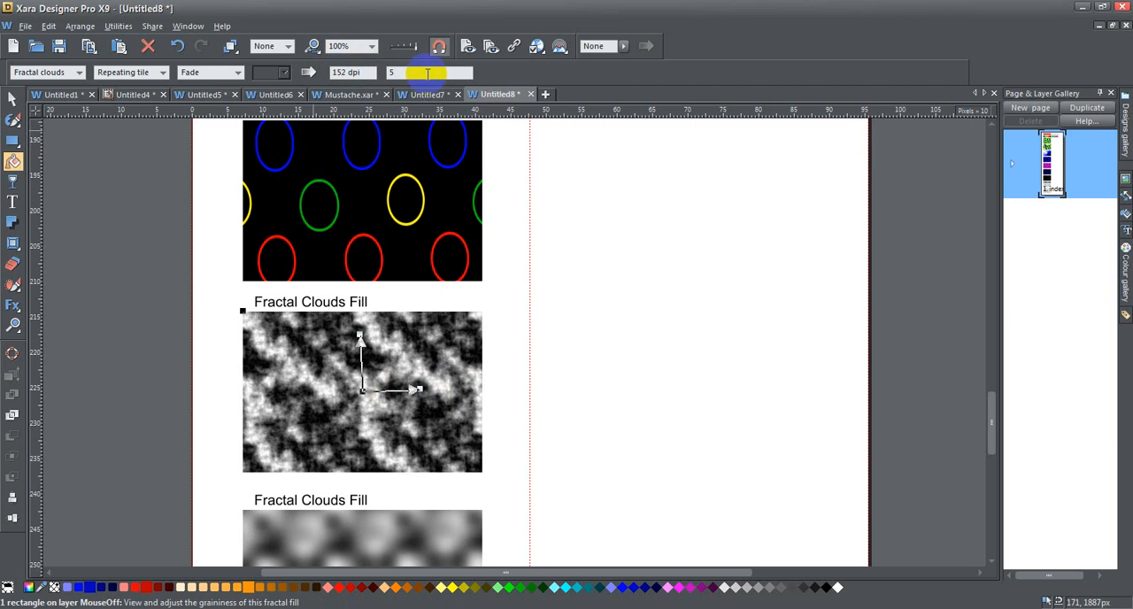
left_click(426, 391)
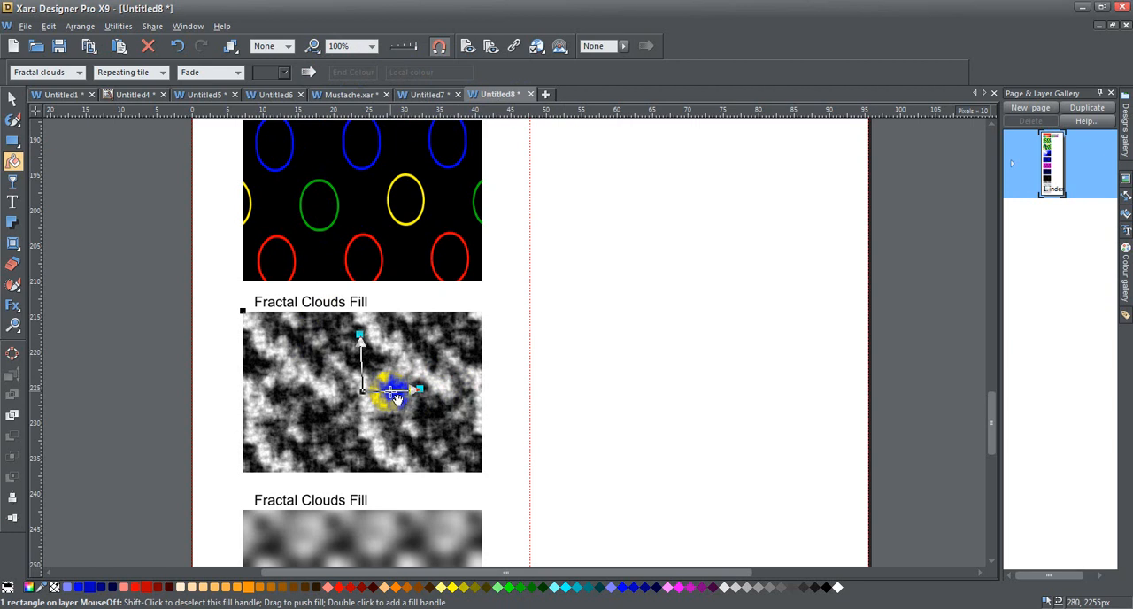
left_click(393, 398)
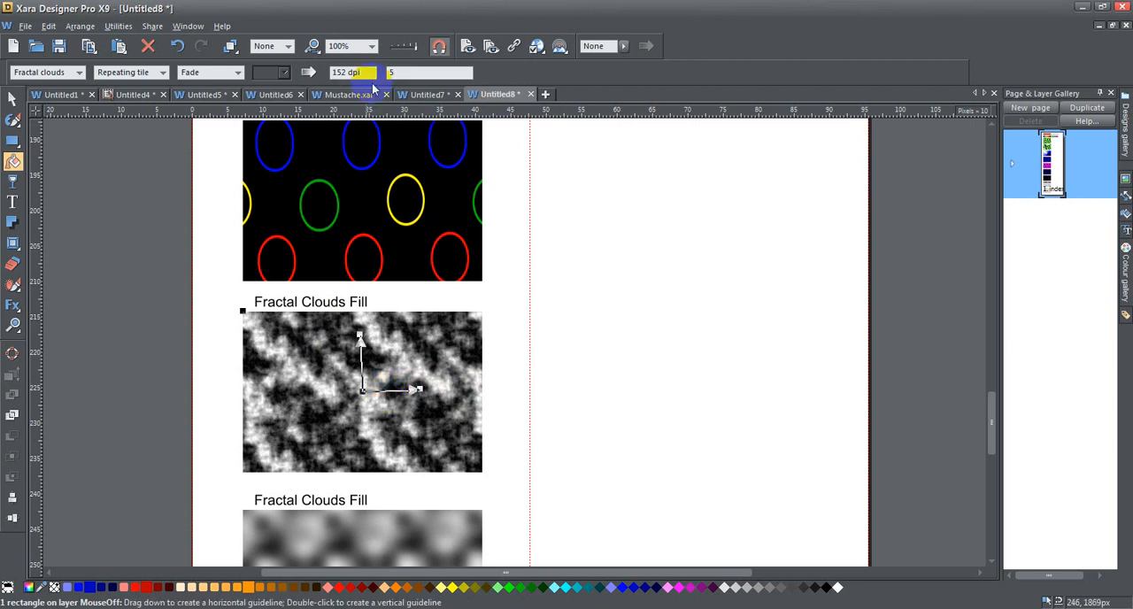
Select the fractal plasma rectangle, view the available fill types, and set the fill's start colour to white
scroll(732, 378, "down", 4)
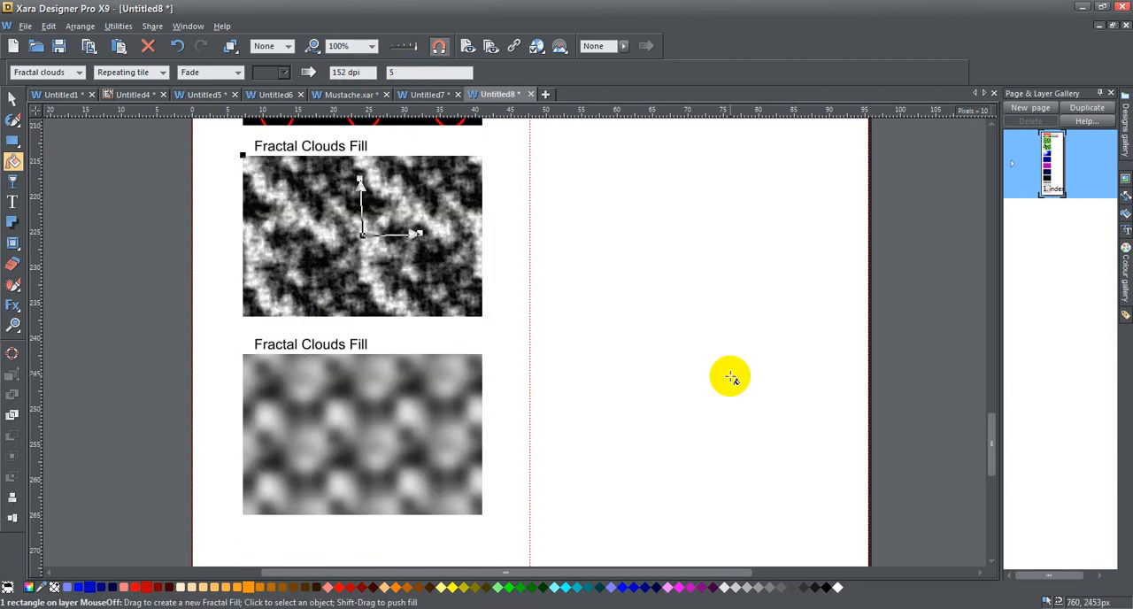
left_click(387, 405)
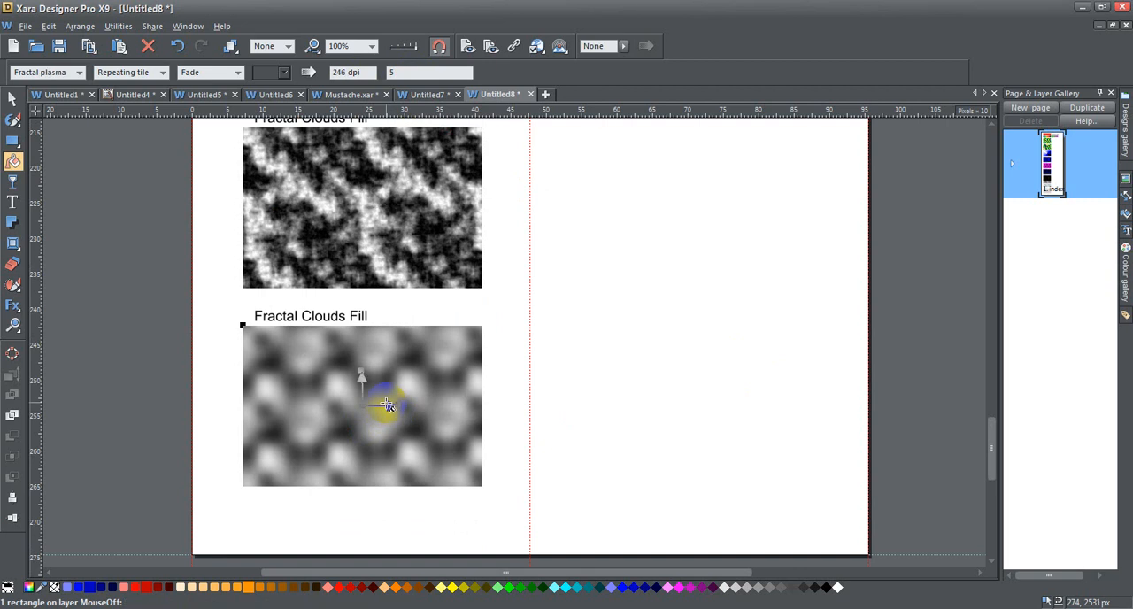
left_click(78, 72)
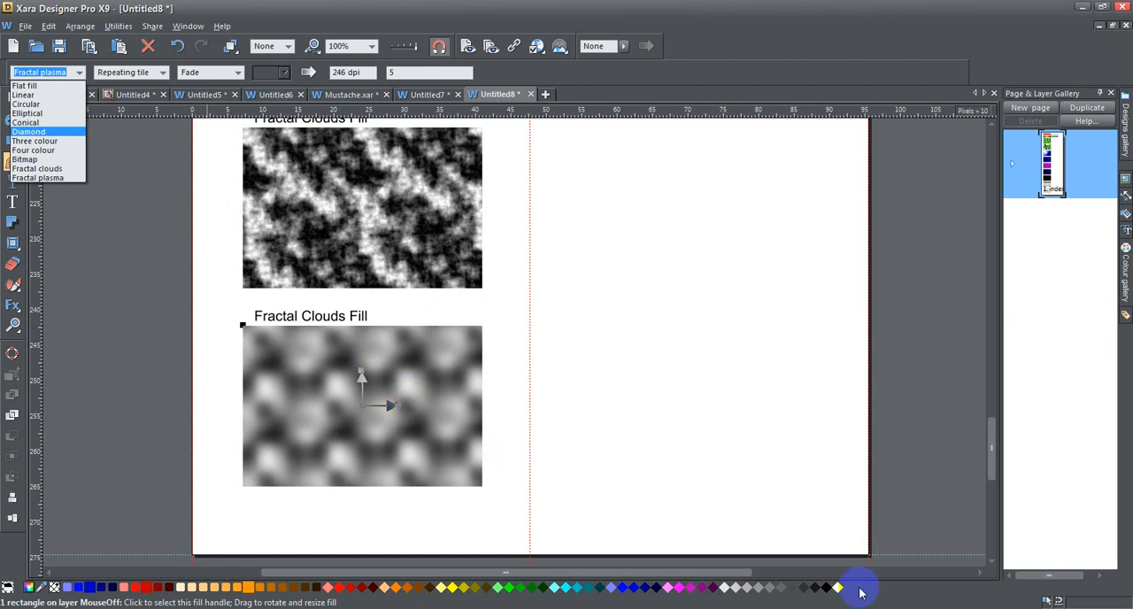
left_click(363, 406)
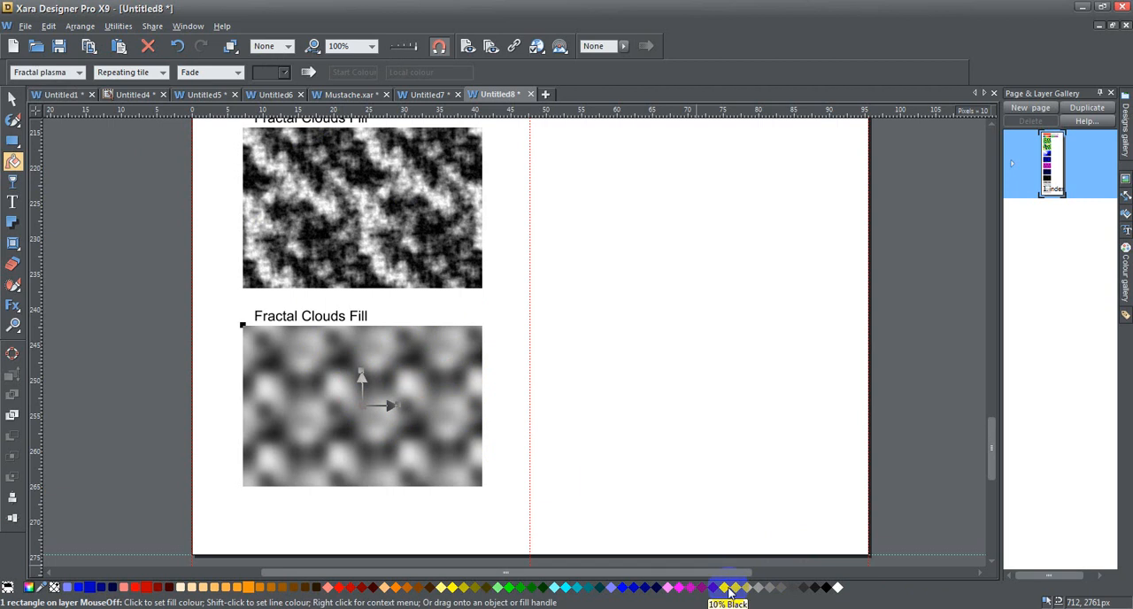
left_click(729, 590)
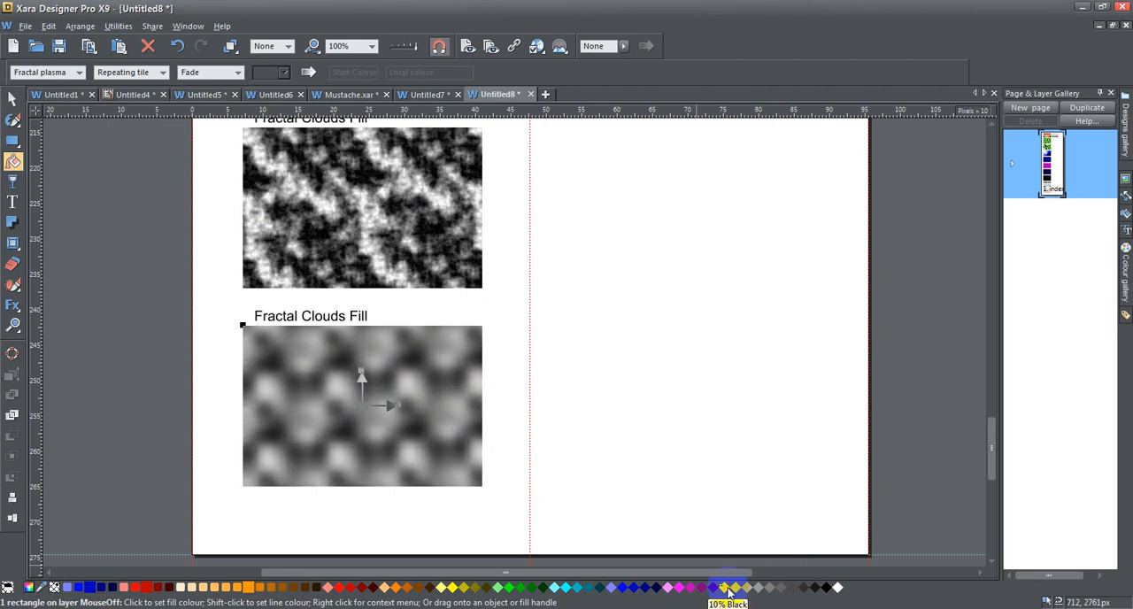
left_click(838, 587)
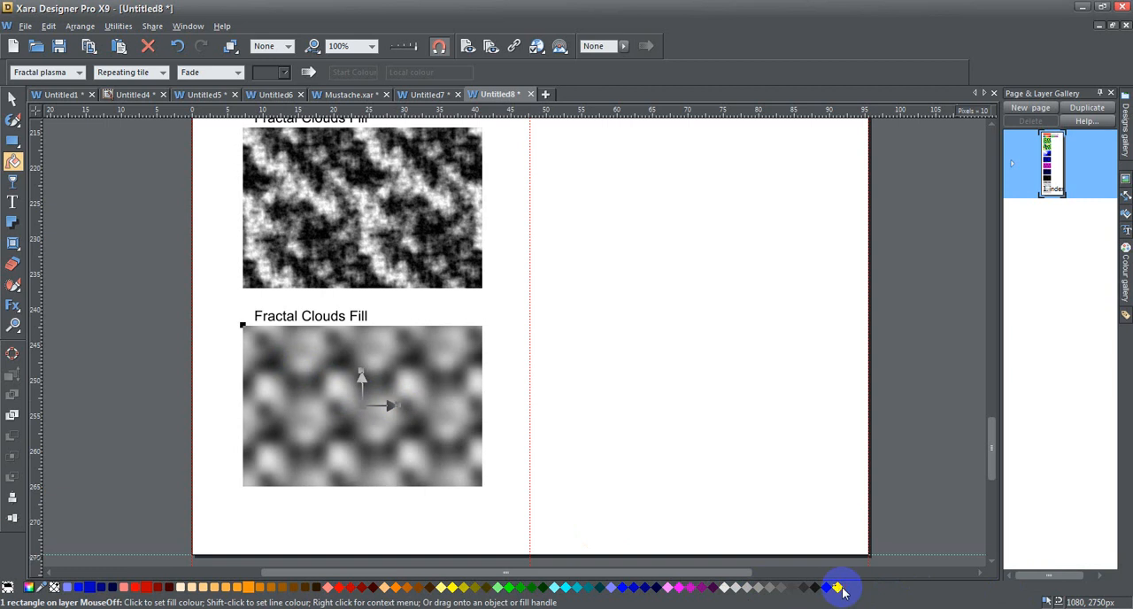
Set the plasma fill's end colour to blue and enlarge its pattern with the fill handle to about 143 dpi
left_click(398, 406)
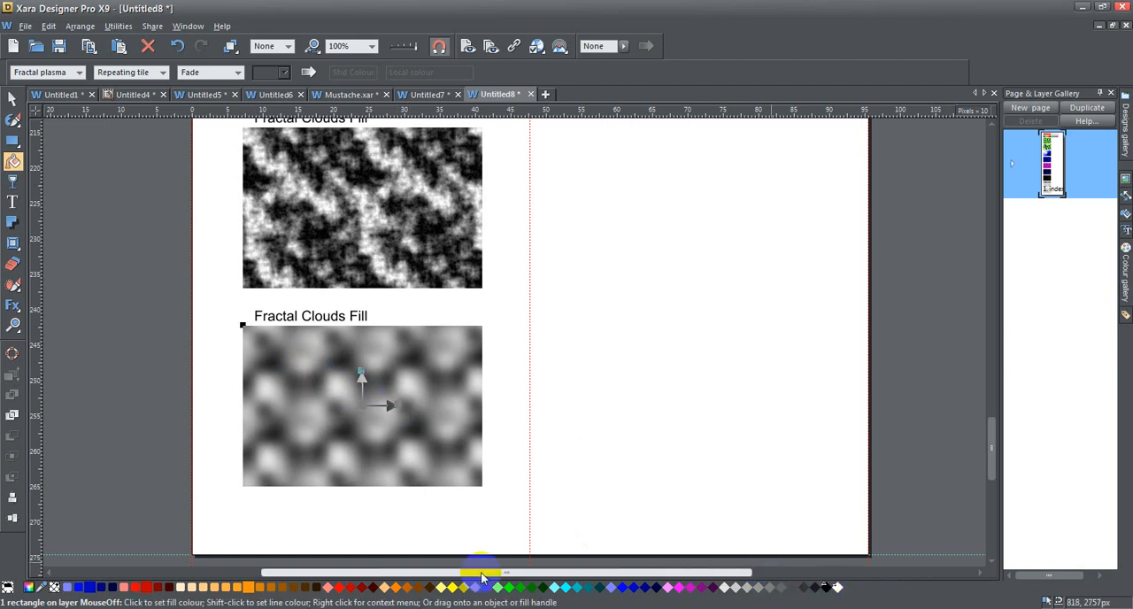
left_click(620, 588)
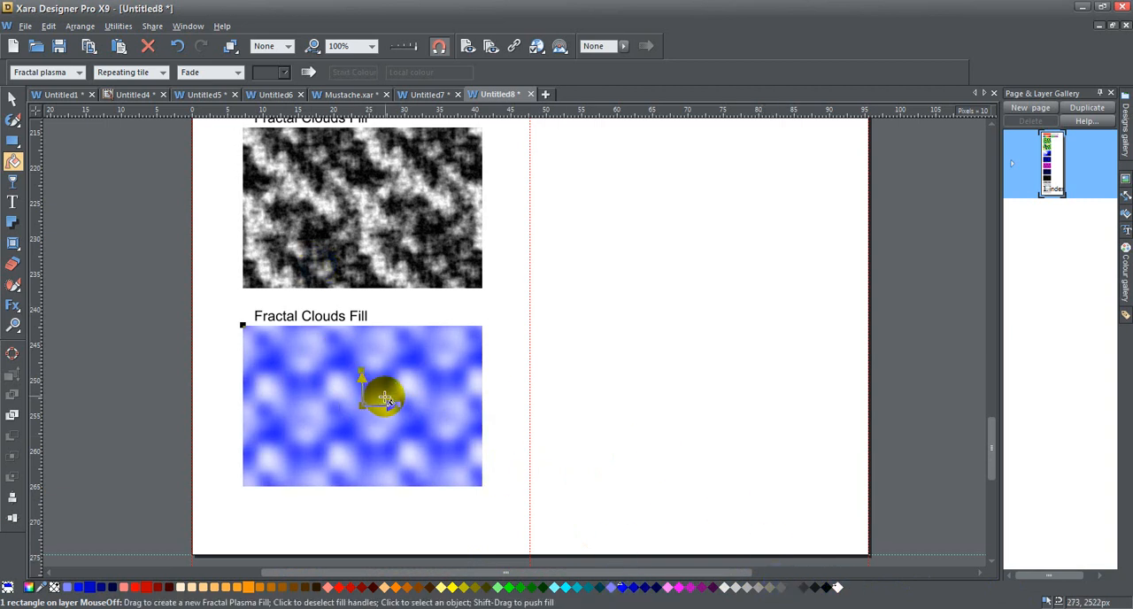
left_click_drag(393, 404, 425, 406)
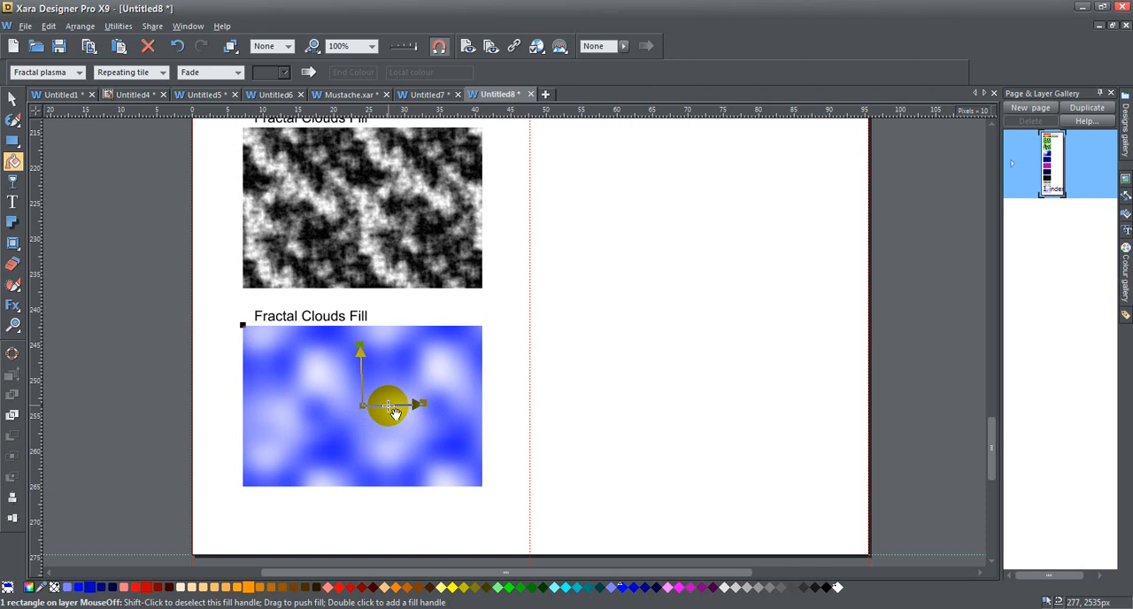
left_click(389, 406)
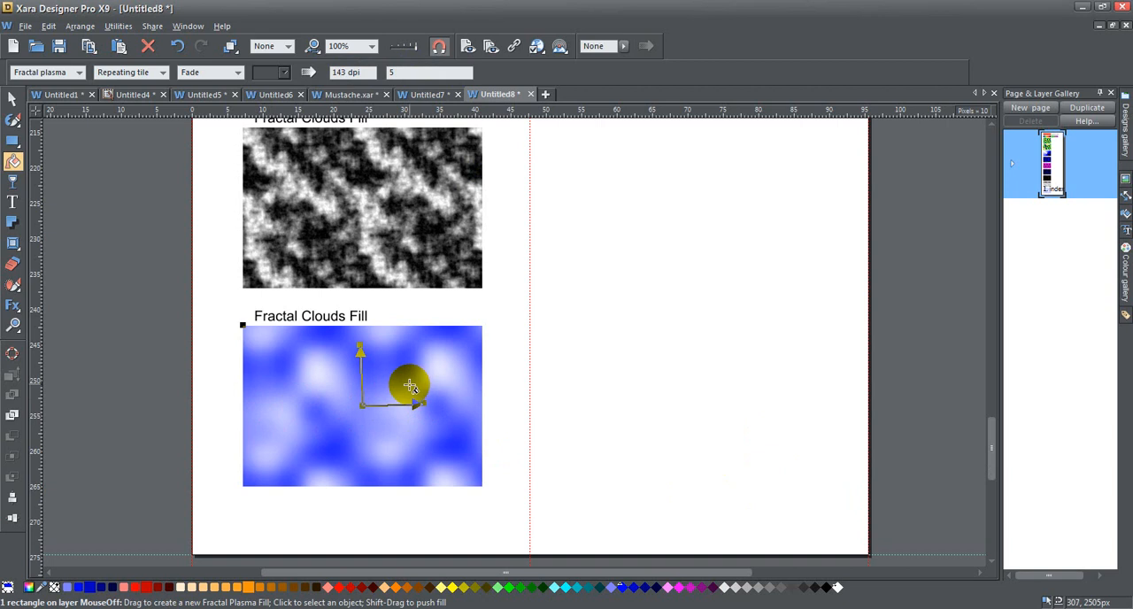
Review the fill examples across the page and compare the options of the Transparency tool with those of the Fill tool
scroll(412, 363, "up", 10)
scroll(413, 354, "down", 1)
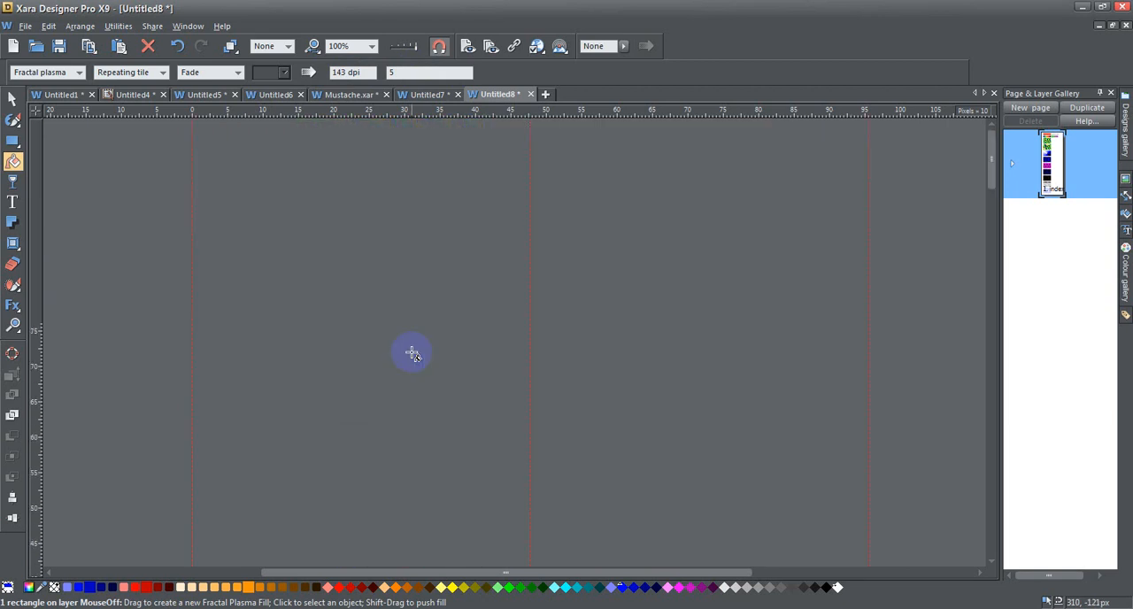
scroll(413, 355, "up", 8)
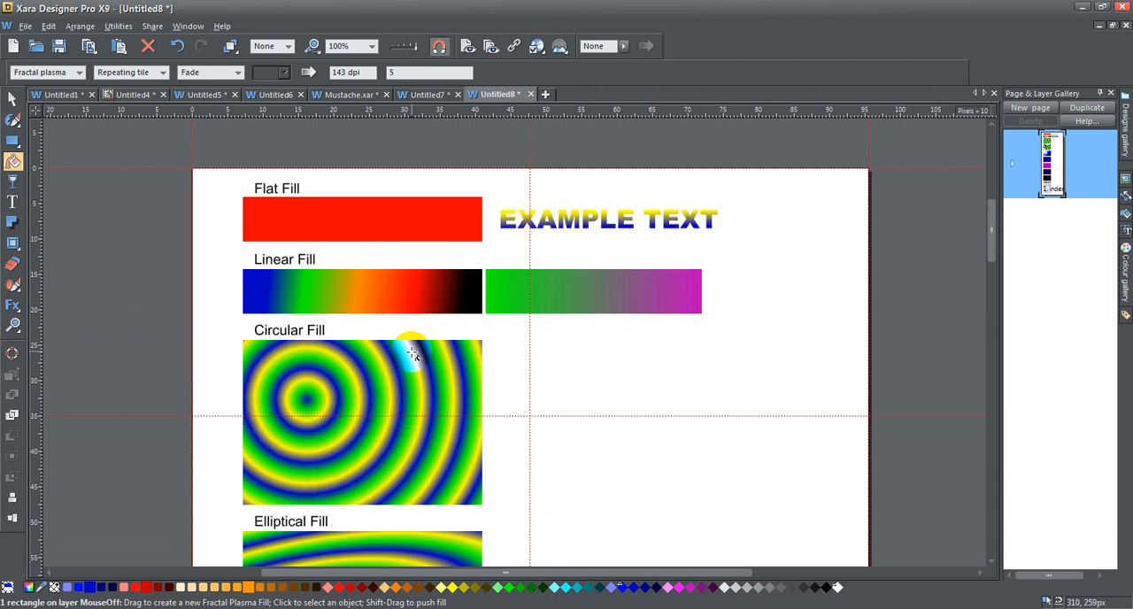
scroll(412, 354, "down", 2)
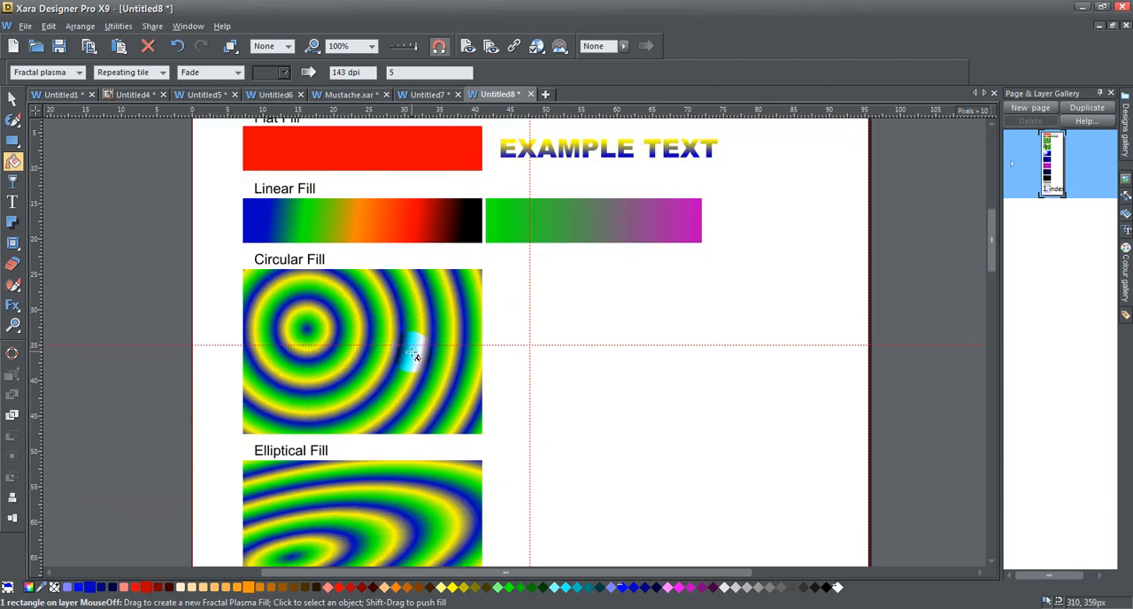
scroll(413, 354, "down", 20)
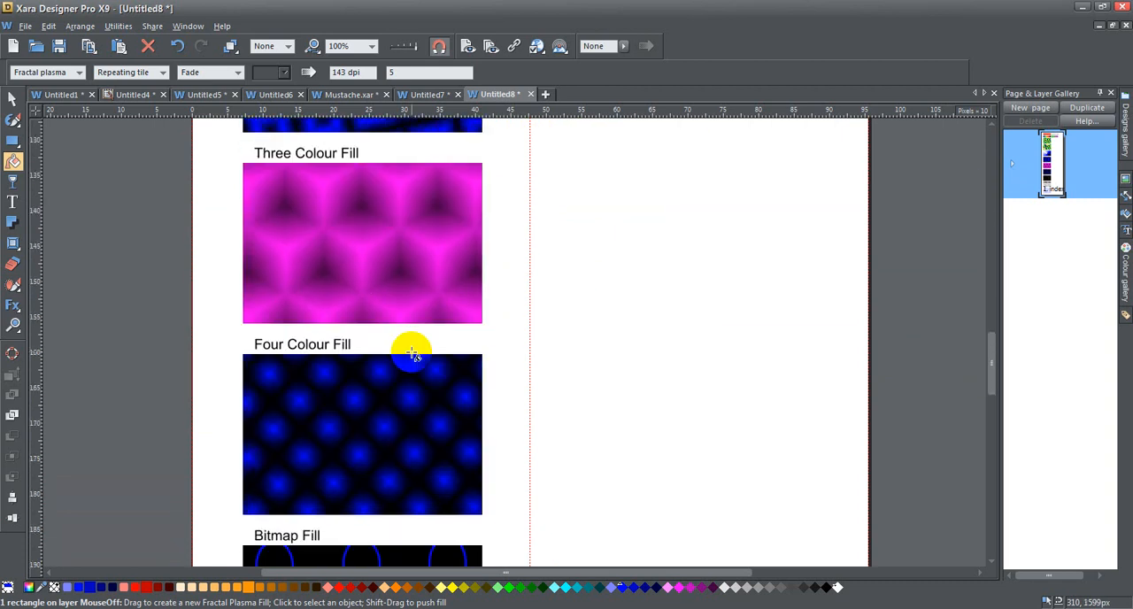
scroll(412, 355, "down", 5)
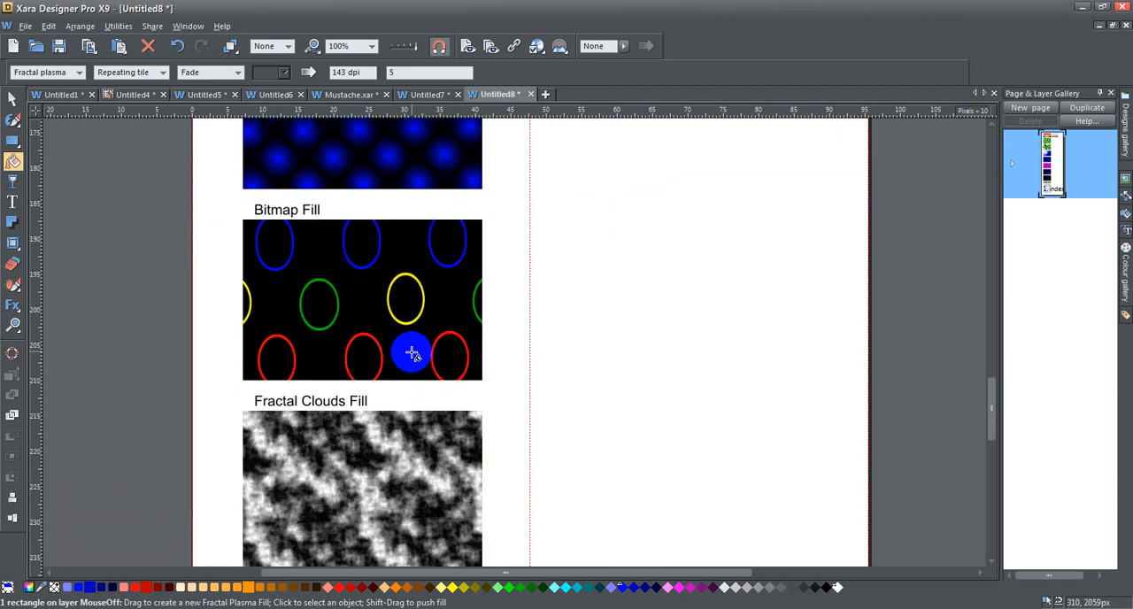
scroll(413, 354, "up", 9)
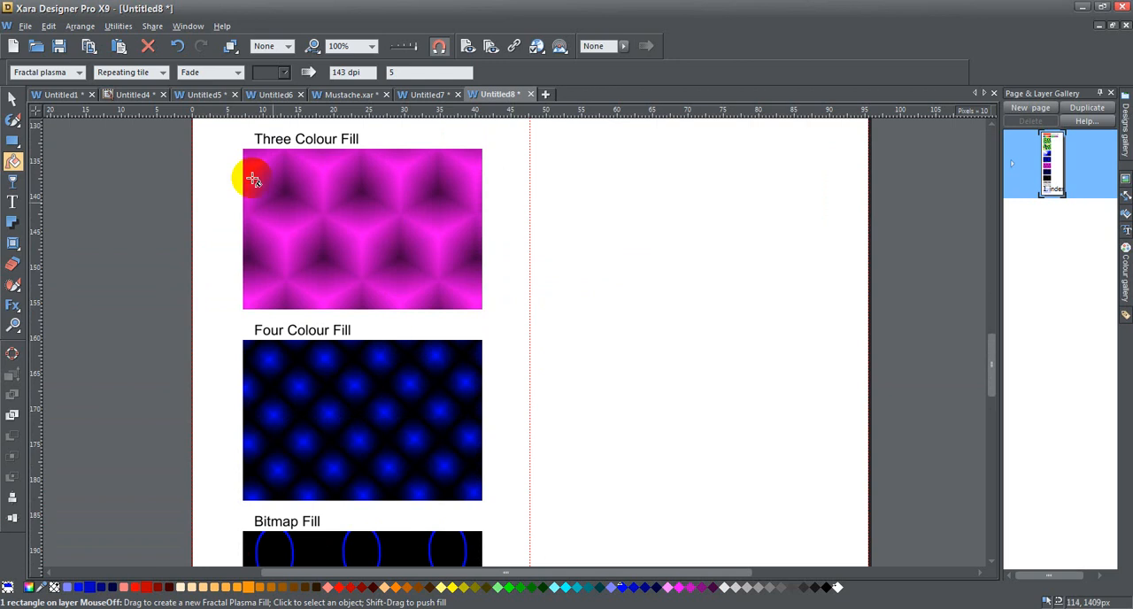
left_click(12, 183)
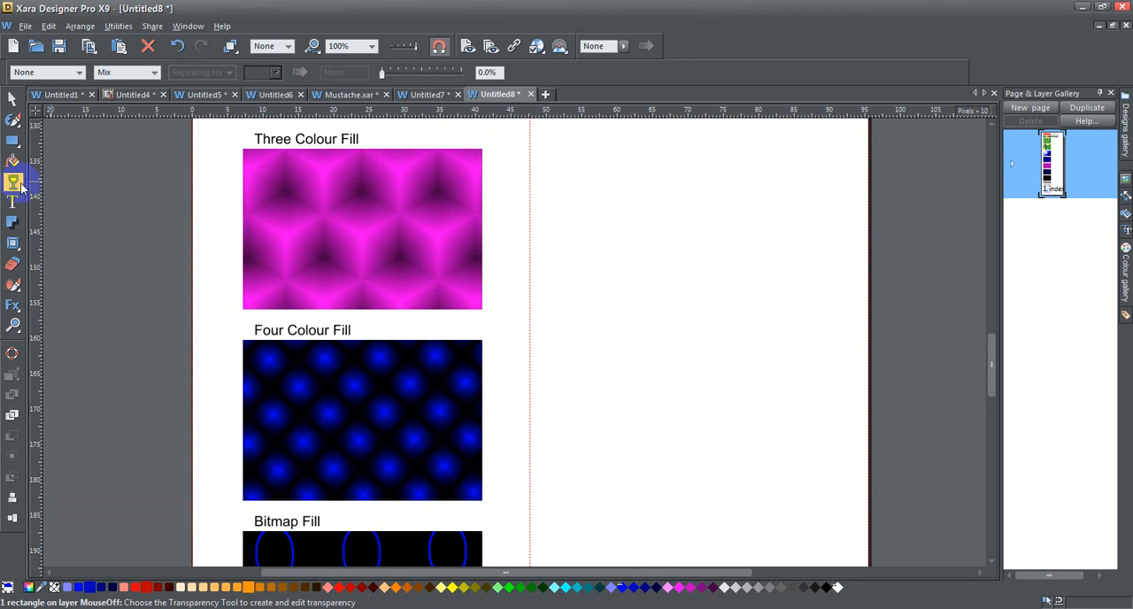
left_click(14, 162)
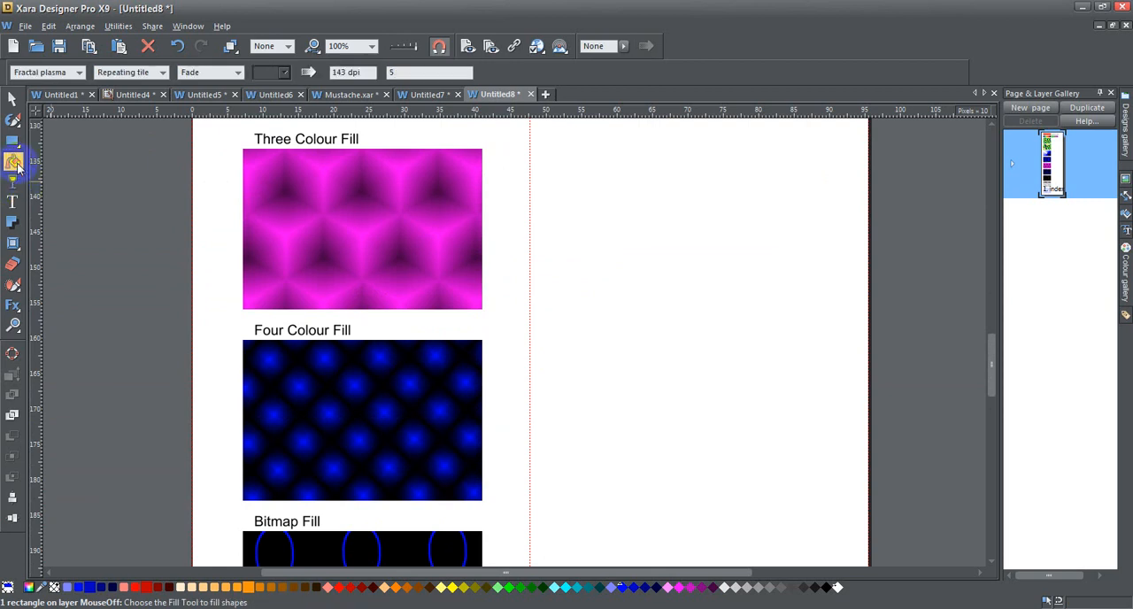
scroll(366, 238, "up", 10)
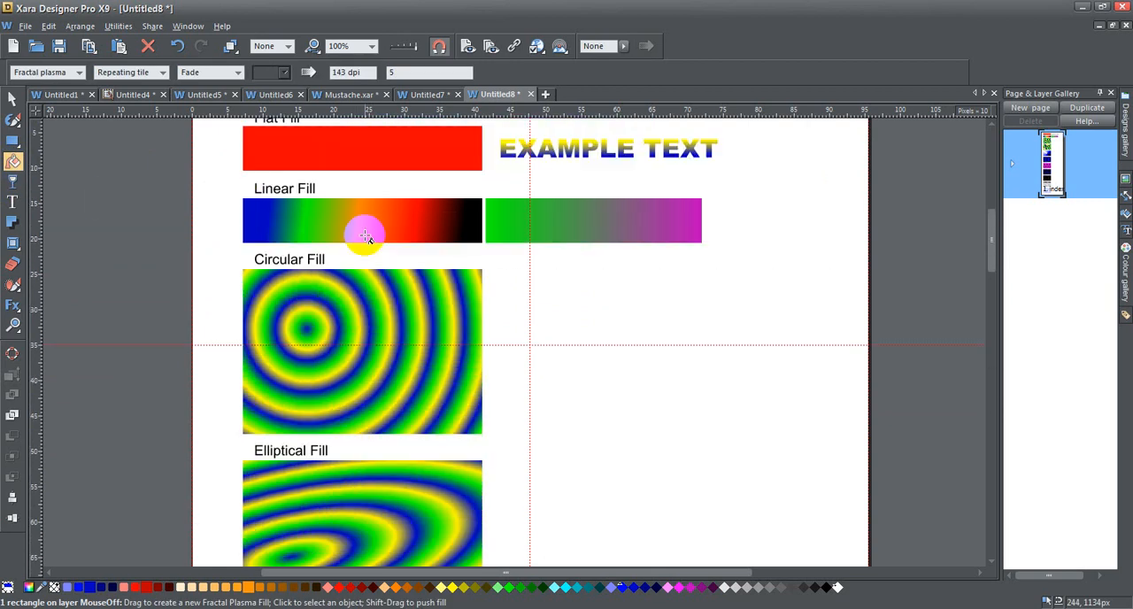
scroll(366, 237, "down", 1)
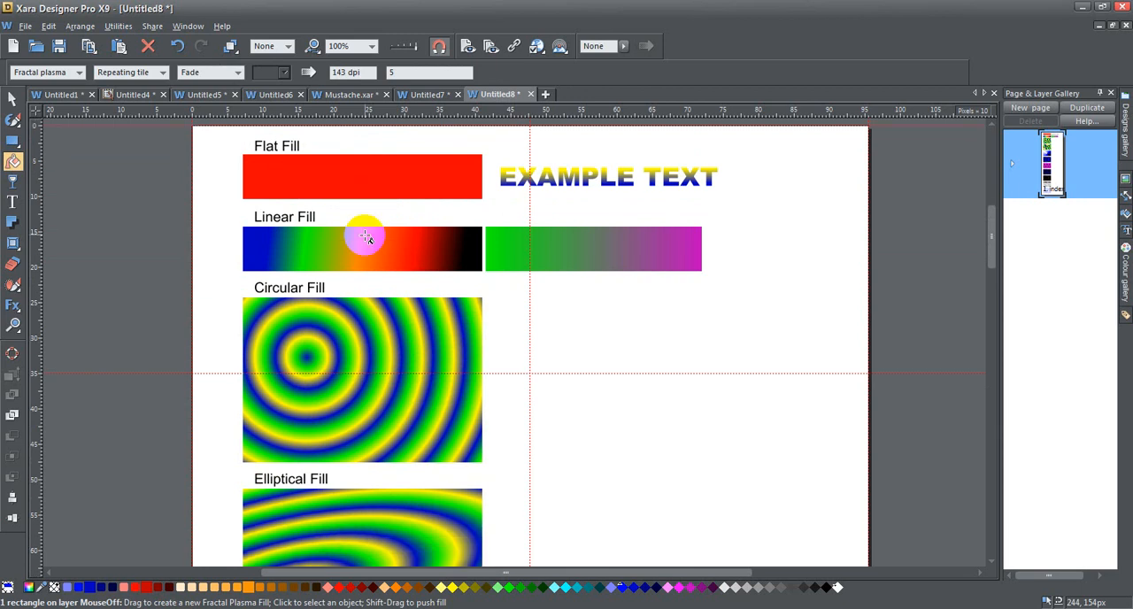
Apply a linear transparency with the Transparency tool across the fractal plasma rectangle from left to right
left_click(12, 182)
left_click_drag(263, 349, 445, 347)
scroll(505, 356, "down", 3)
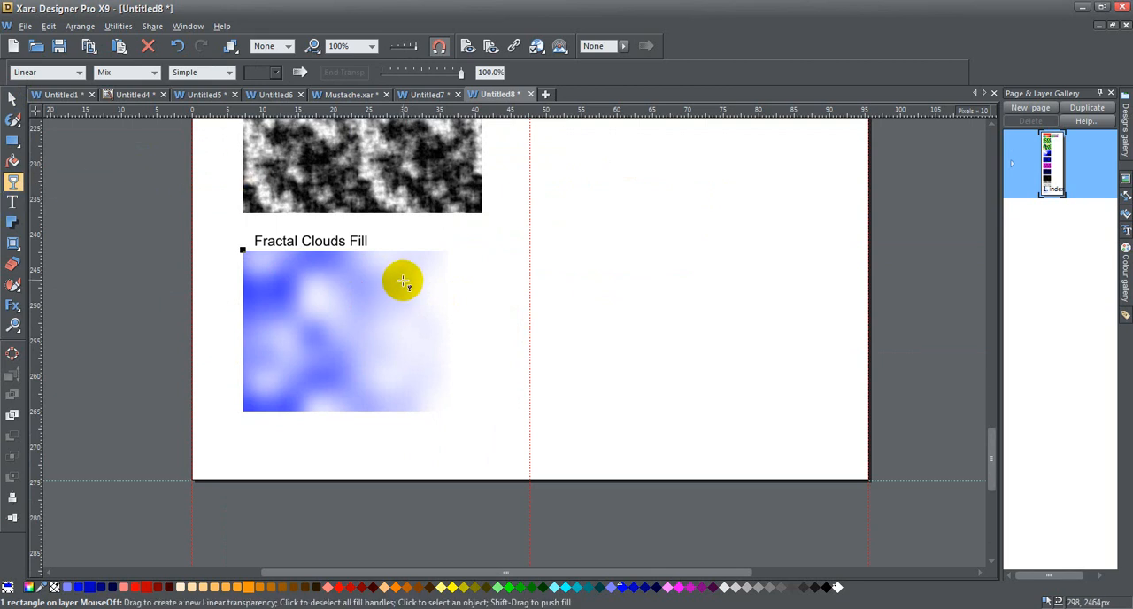
scroll(402, 281, "up", 14)
scroll(402, 281, "down", 7)
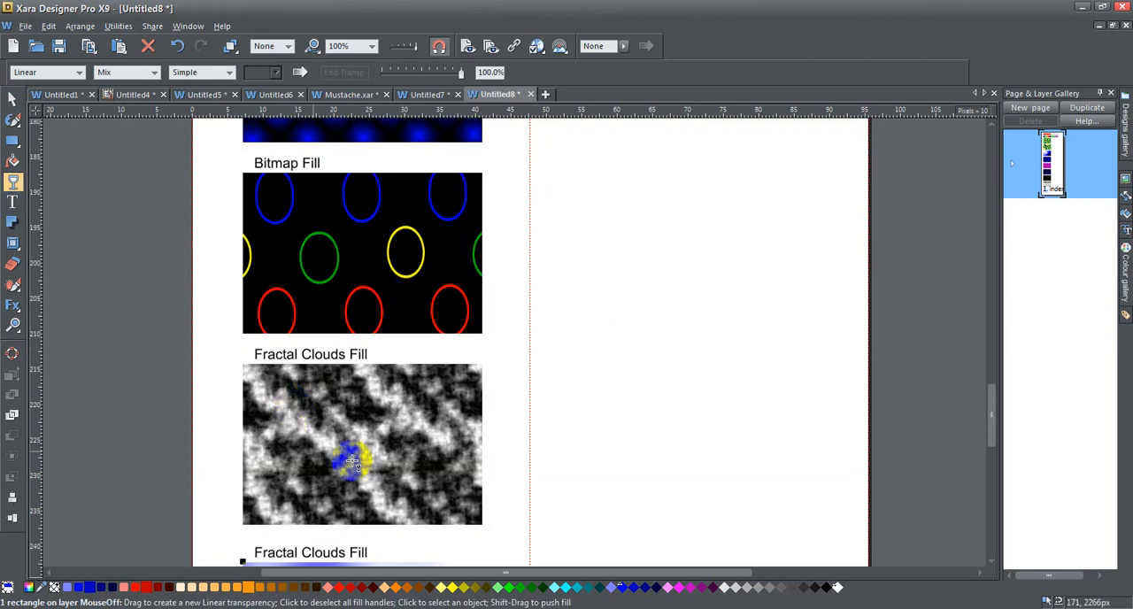
scroll(292, 429, "down", 4)
Redraw the linear transparency across the plasma rectangle and select its start and end handles to check their transparency values
left_click_drag(262, 386, 442, 388)
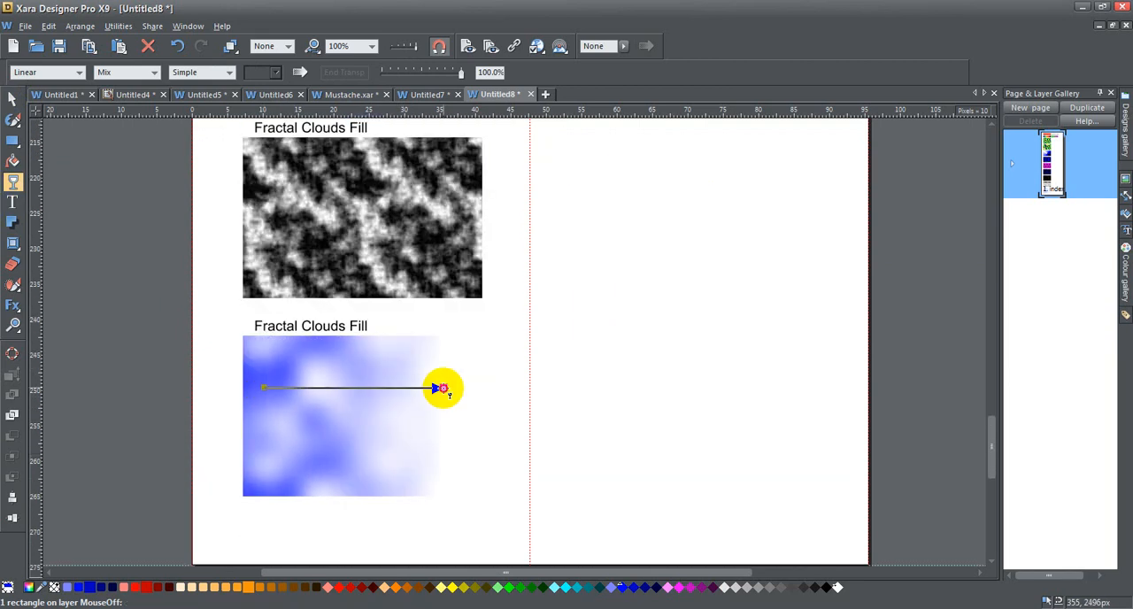
left_click(263, 386)
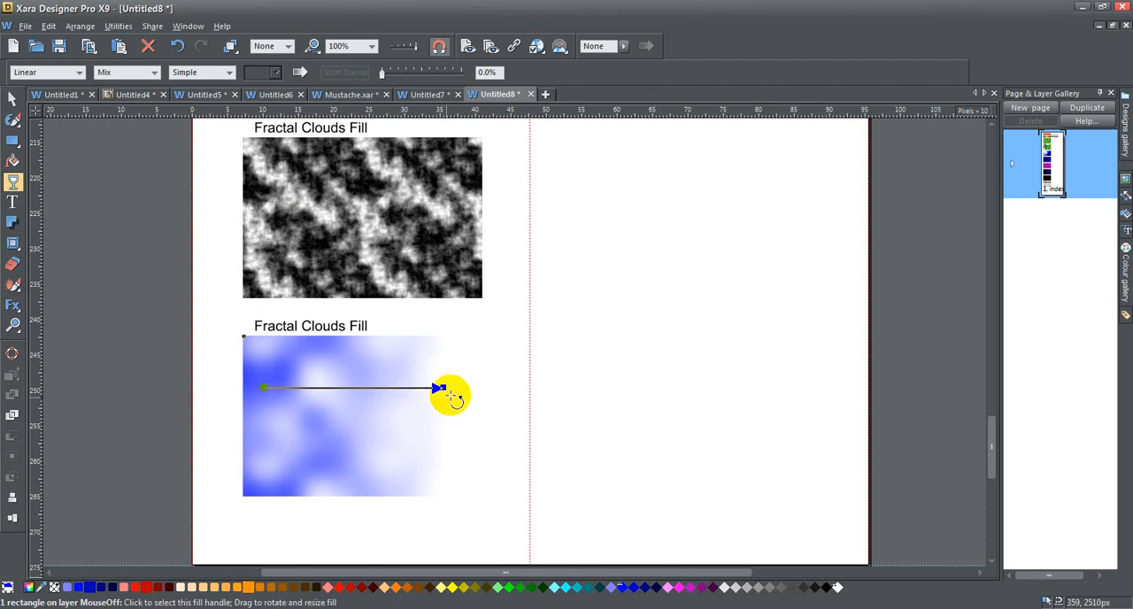
left_click(441, 388)
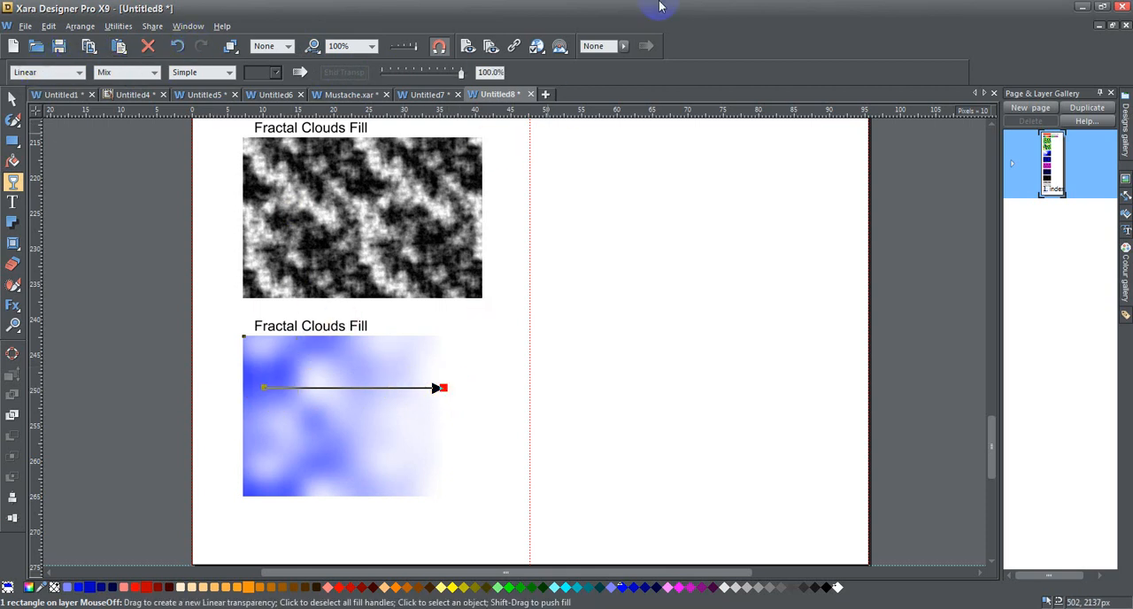
Check the linear transparency's start and end values on the plasma rectangle and inspect its fade profile
left_click(264, 387)
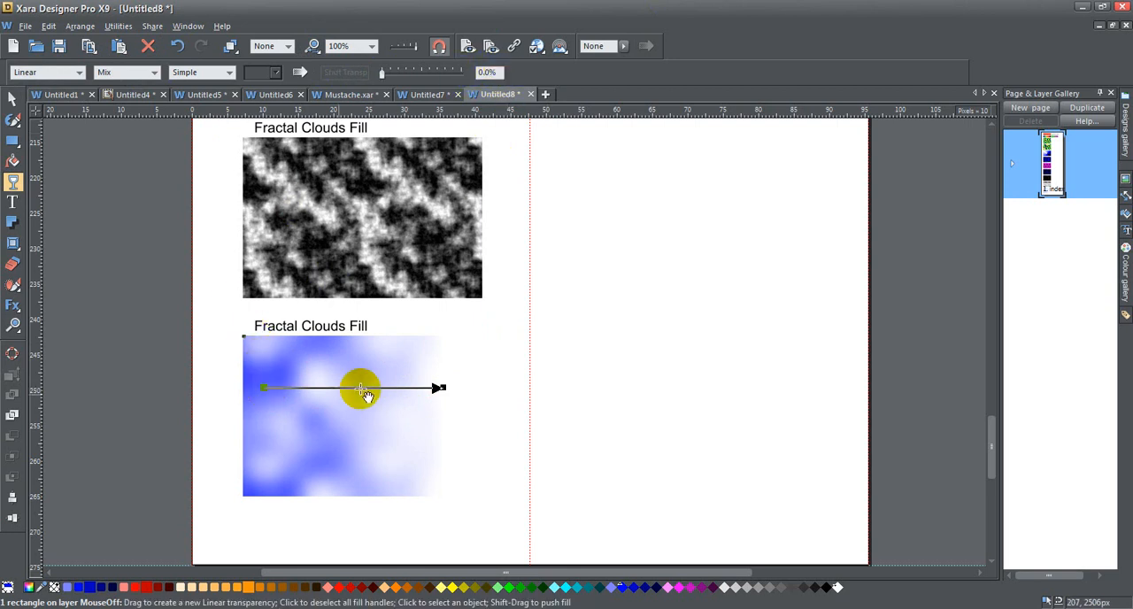
left_click(441, 387)
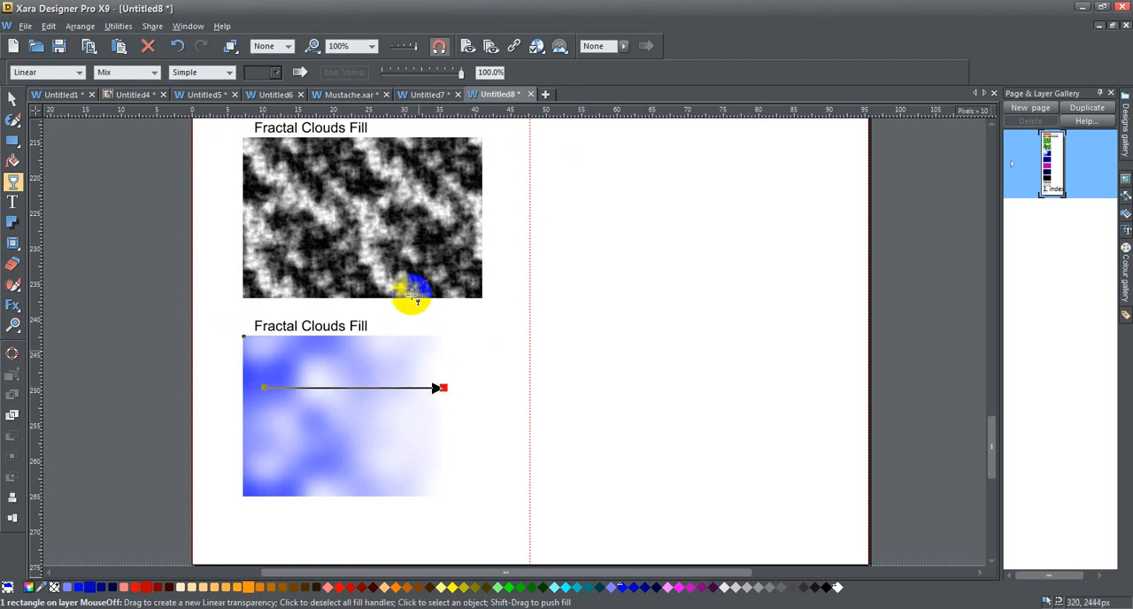
left_click(301, 73)
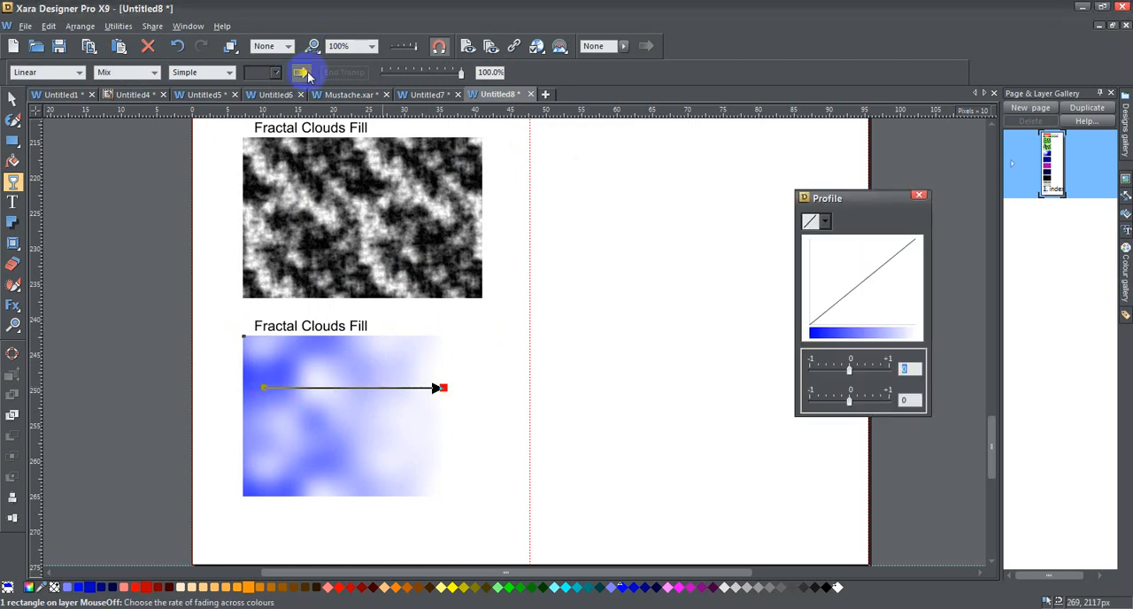
left_click(302, 73)
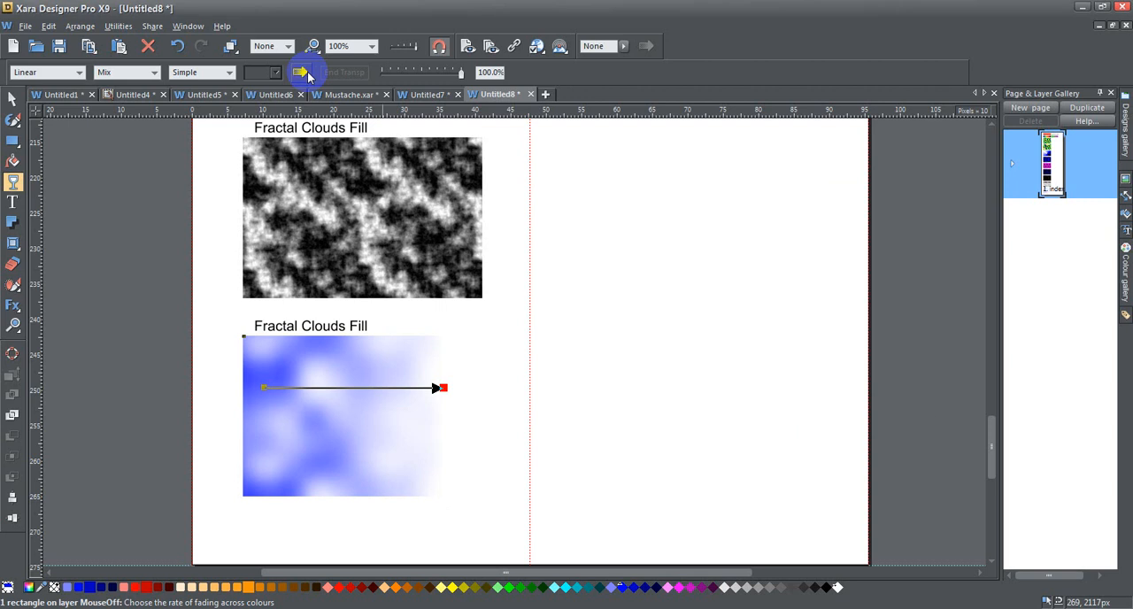
Add a midpoint handle to the linear transparency, make it almost fully opaque, and set the start handle to 100% transparency
double_click(352, 388)
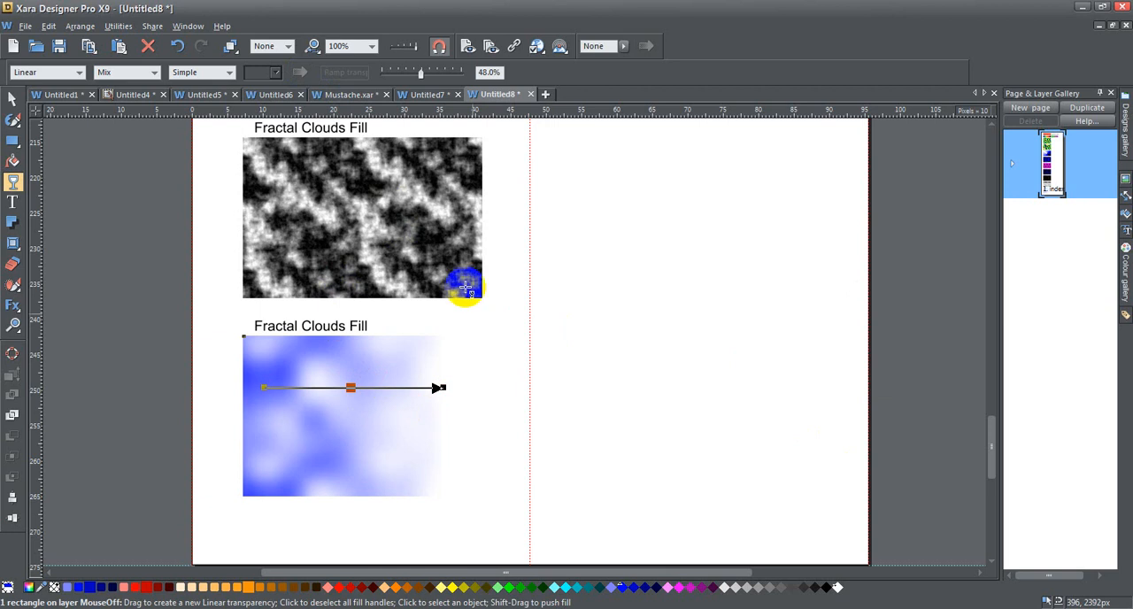
left_click_drag(422, 78, 381, 75)
left_click(275, 389)
left_click_drag(382, 71, 498, 77)
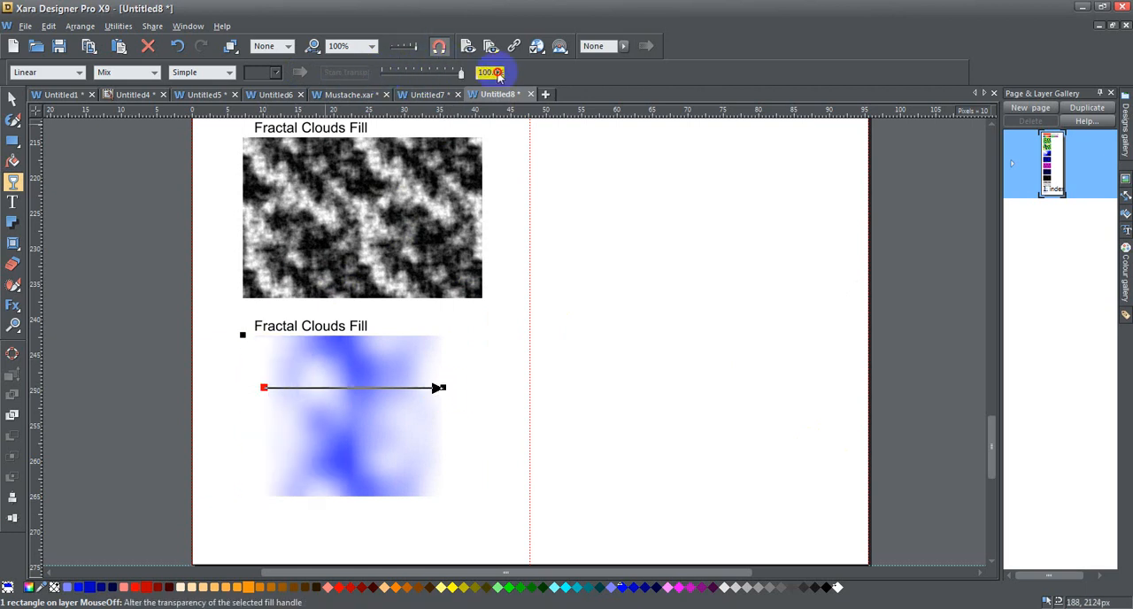
Stretch both ends of the linear transparency outward towards the plasma rectangle's sides and reduce the midpoint's transparency to the minimum
left_click_drag(266, 387, 248, 386)
left_click_drag(444, 388, 448, 386)
double_click(345, 384)
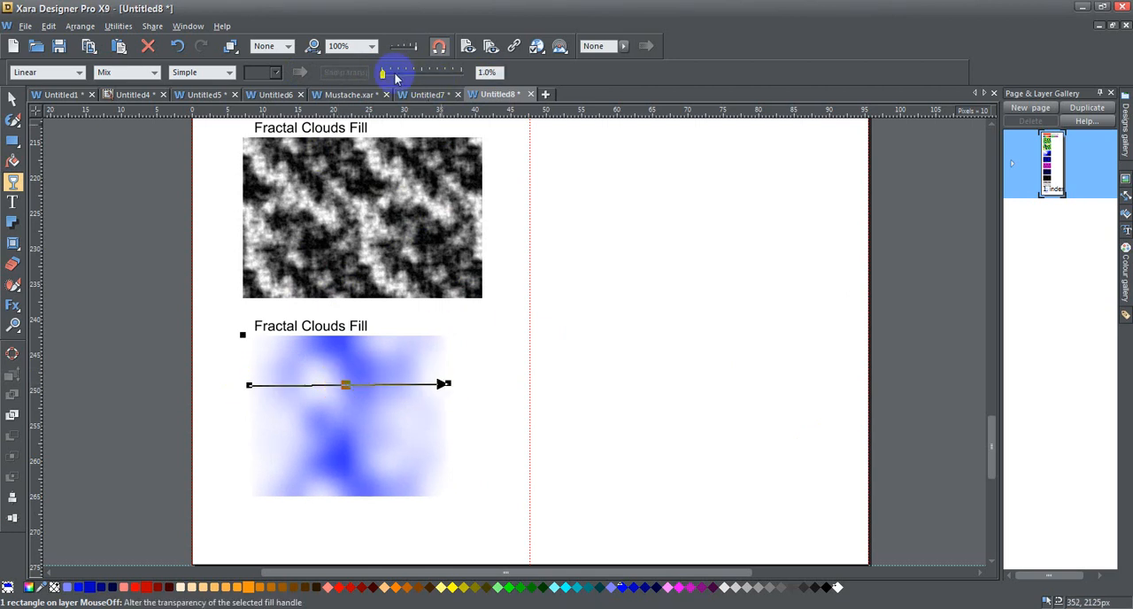
left_click_drag(384, 73, 349, 63)
Pull the start and end handles of the linear transparency inward to narrow the visible band of the plasma rectangle
left_click(449, 385)
left_click_drag(251, 385, 264, 384)
left_click_drag(449, 380, 432, 386)
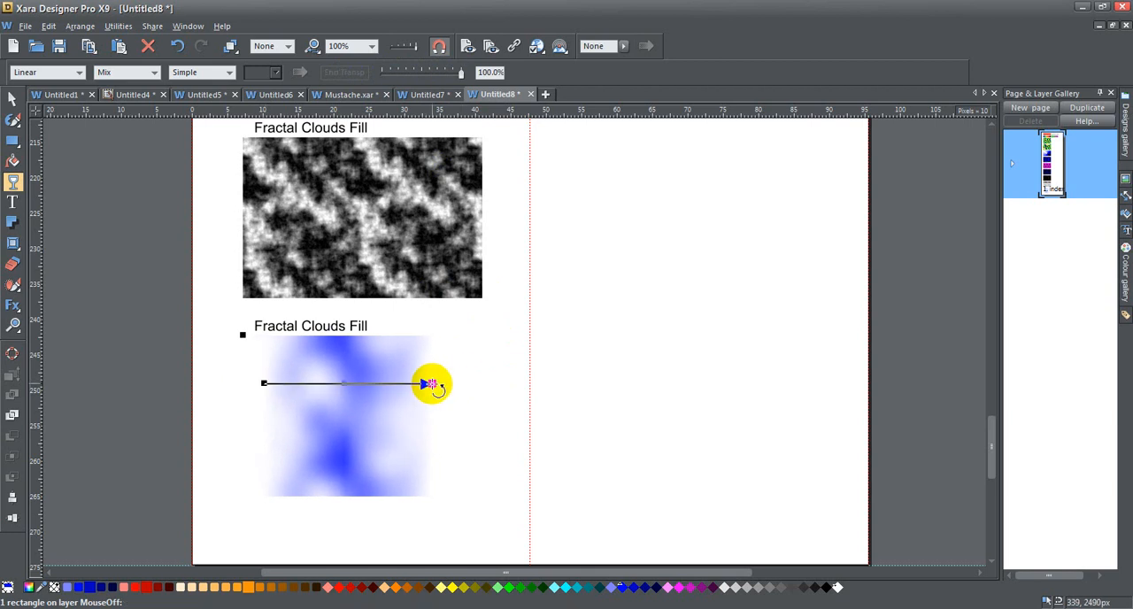